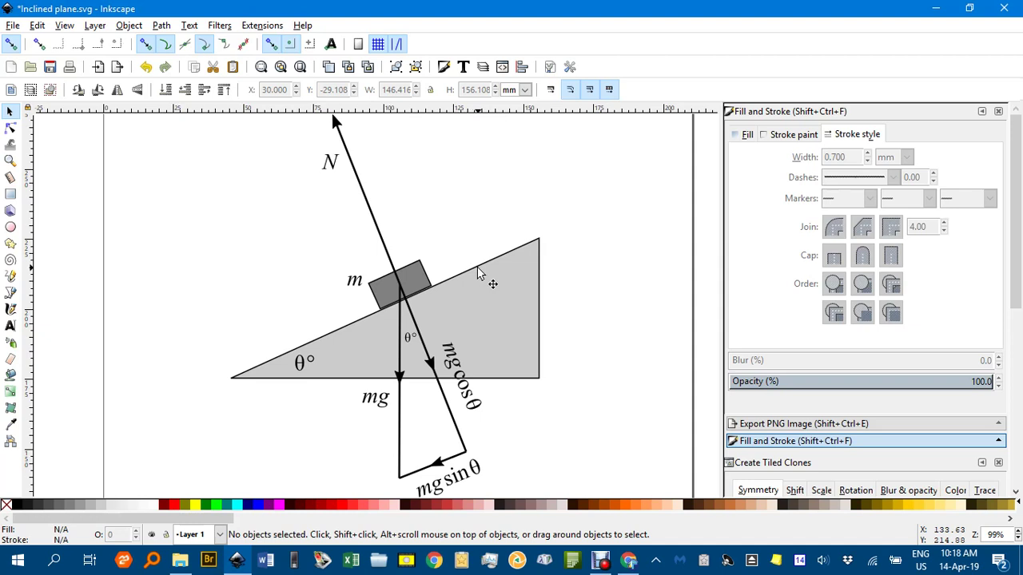
Scroll right to a blank canvas area beside the finished incline example diagram.
scroll(540, 262, right, 15)
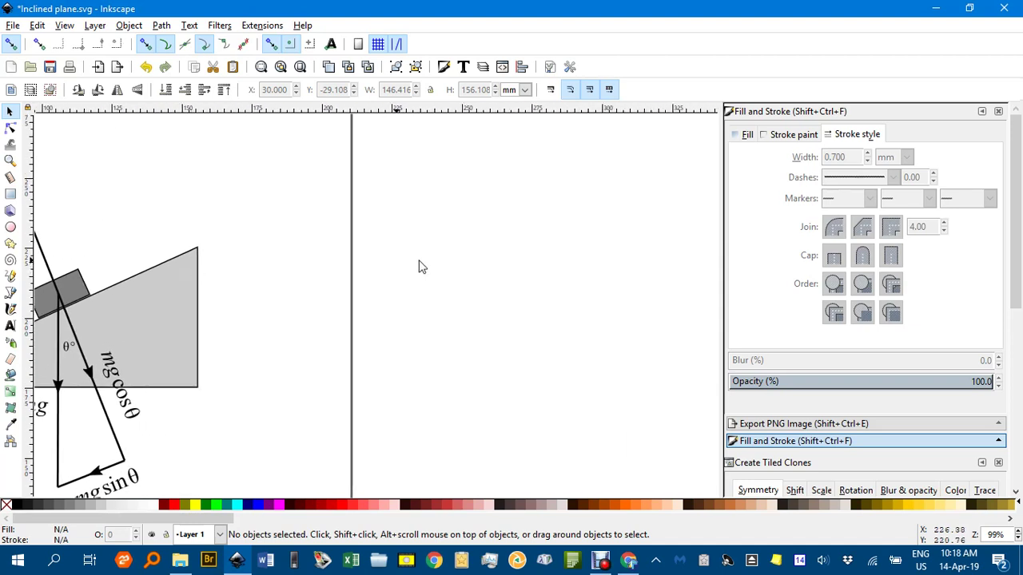
scroll(156, 264, right, 3)
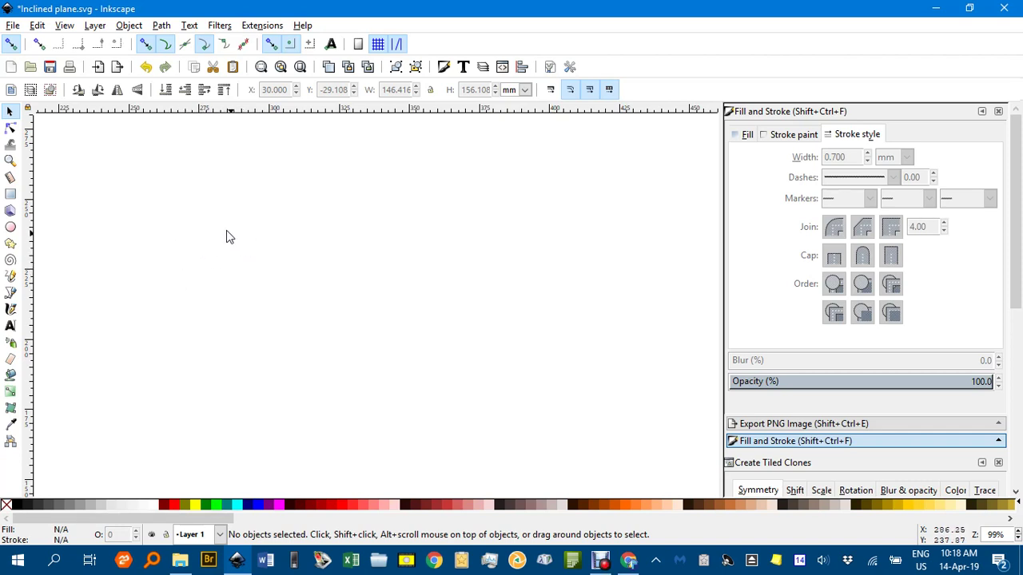
Turn on the page grid and draw a closed 100 × 50 mm right triangle on grid points.
click(64, 24)
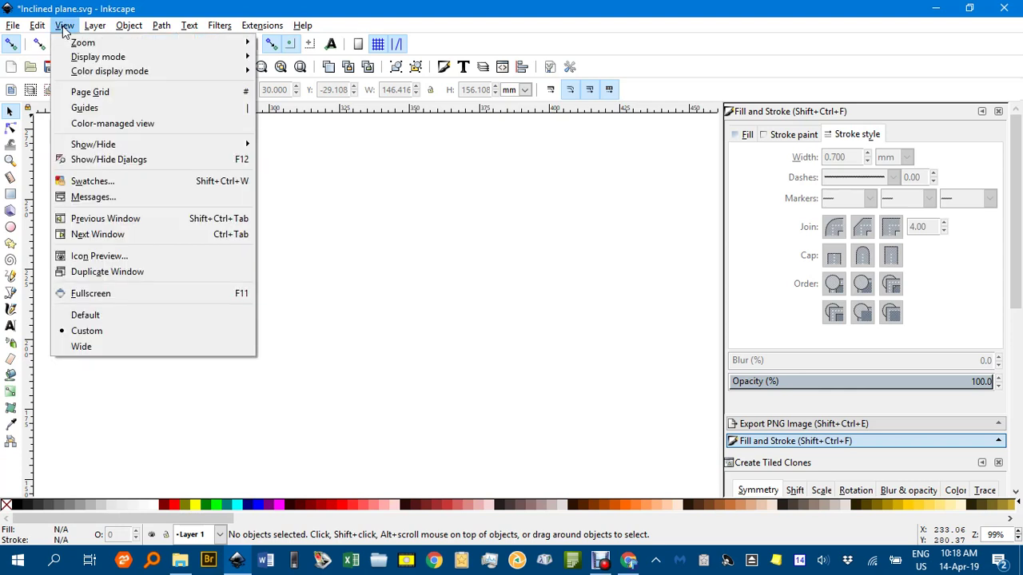
click(99, 92)
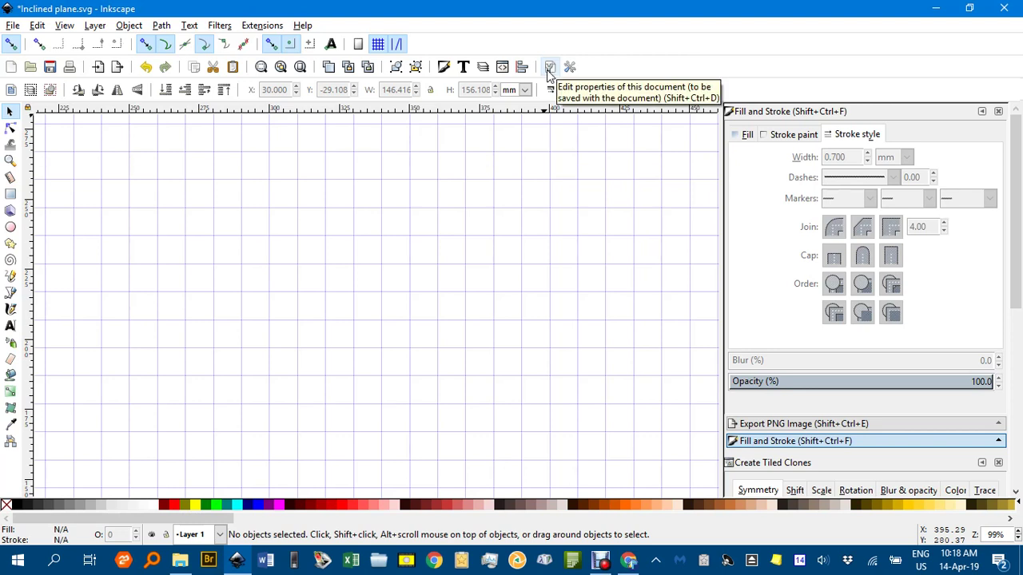
click(10, 292)
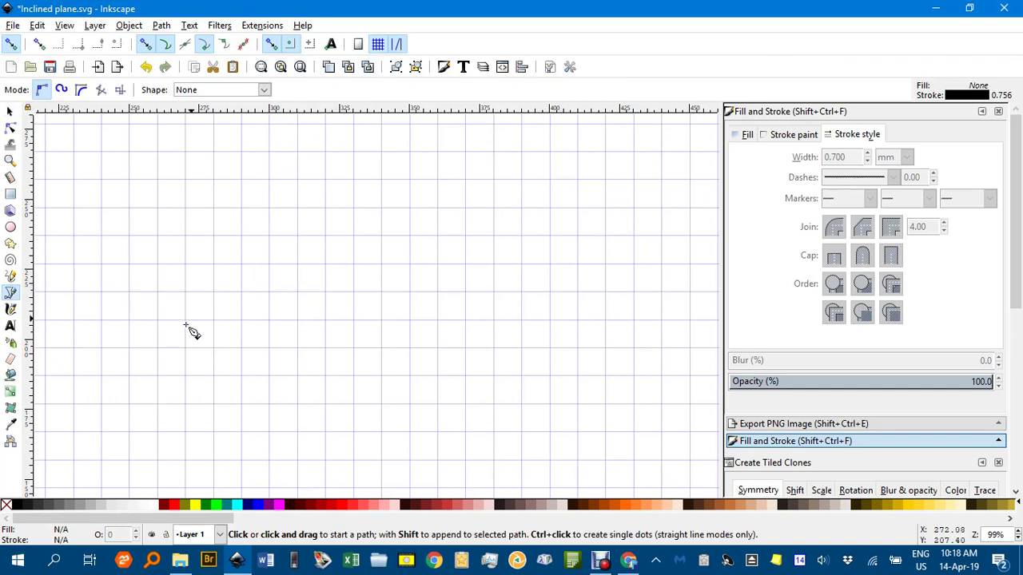
click(157, 349)
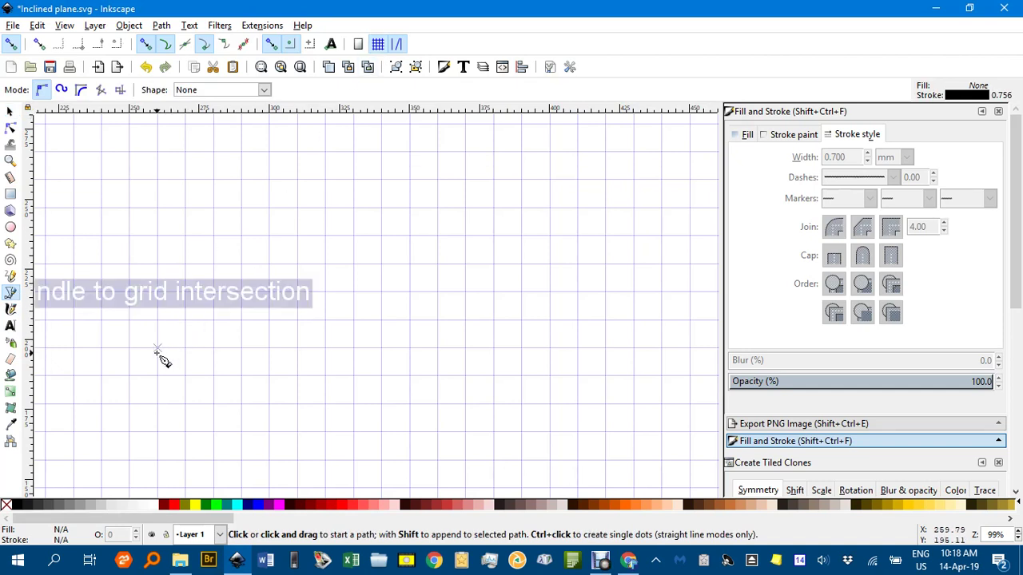
click(437, 210)
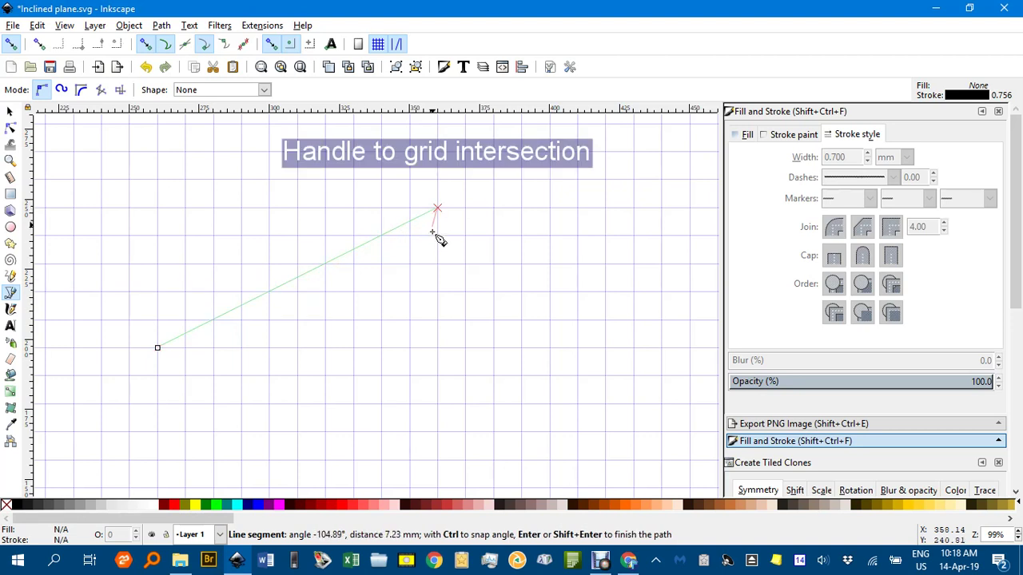
click(437, 348)
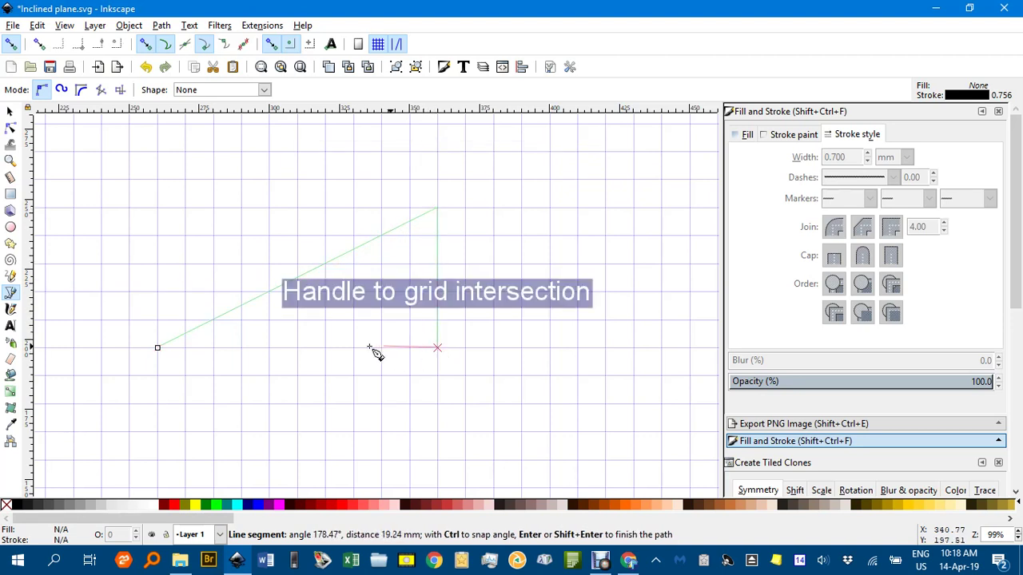
click(158, 349)
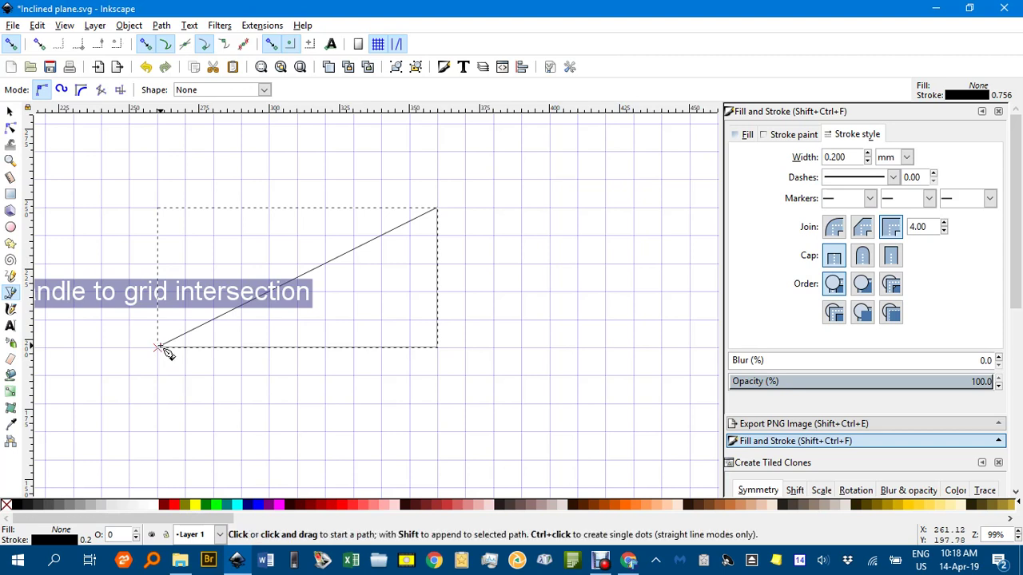
Set the triangle's outline width to 0.7 mm.
click(867, 157)
click(868, 158)
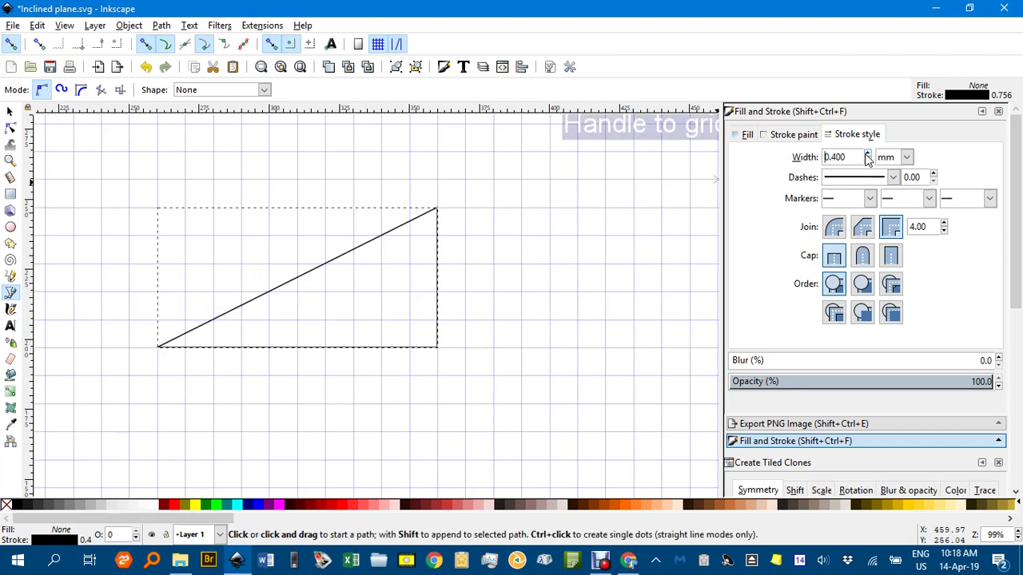
click(868, 157)
click(868, 158)
click(868, 157)
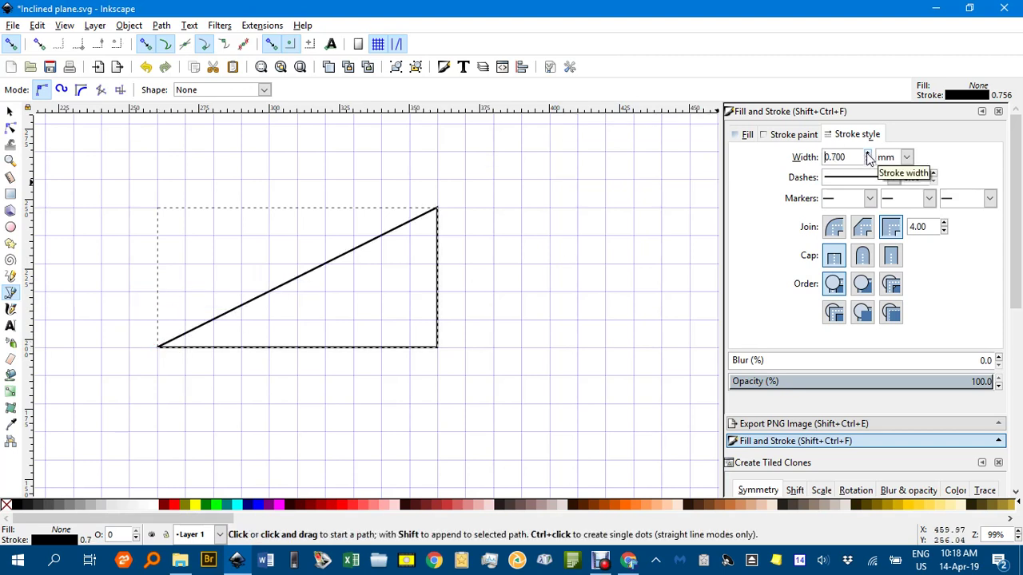
click(10, 112)
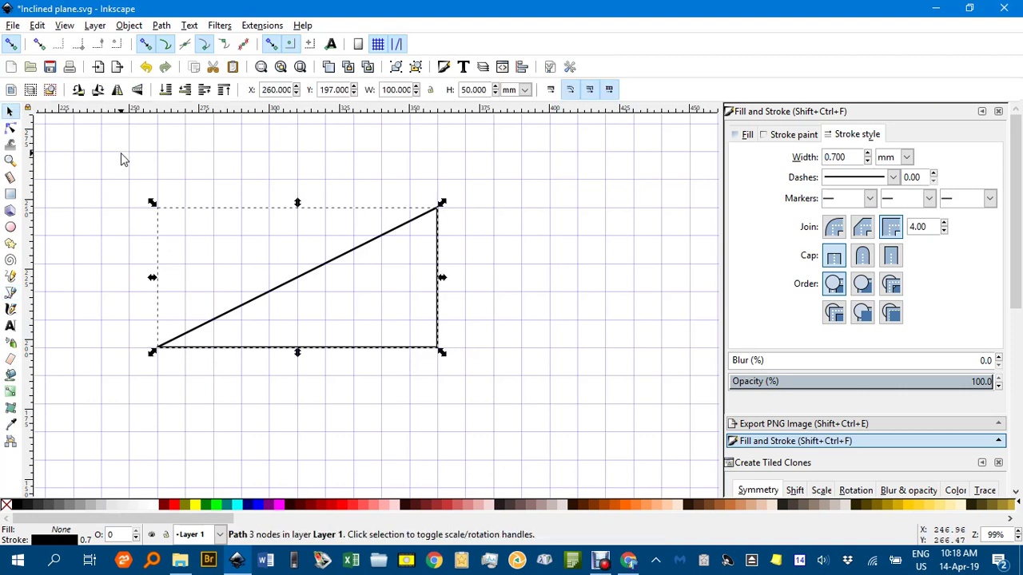
click(121, 153)
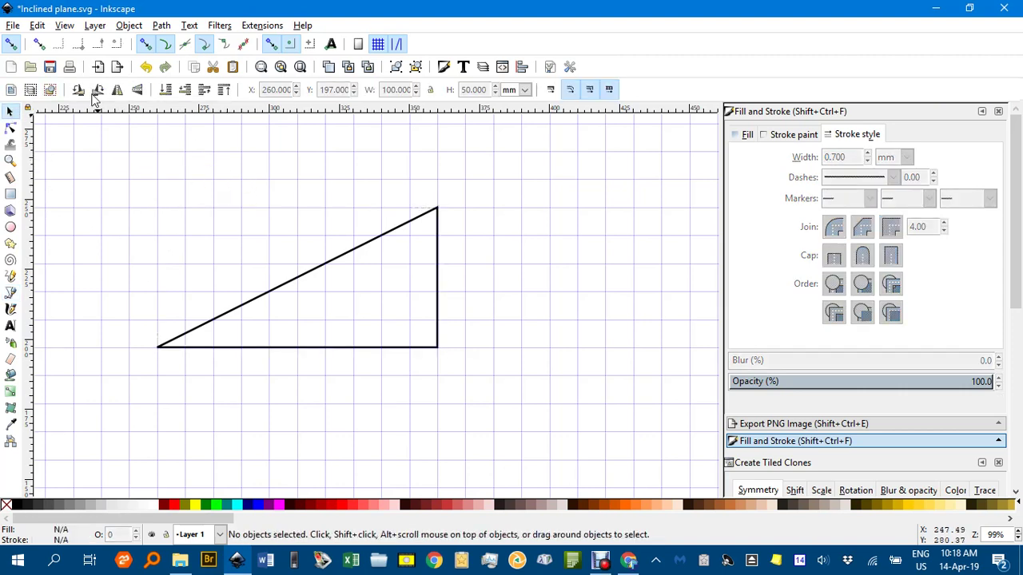
Hide the page grid.
click(65, 25)
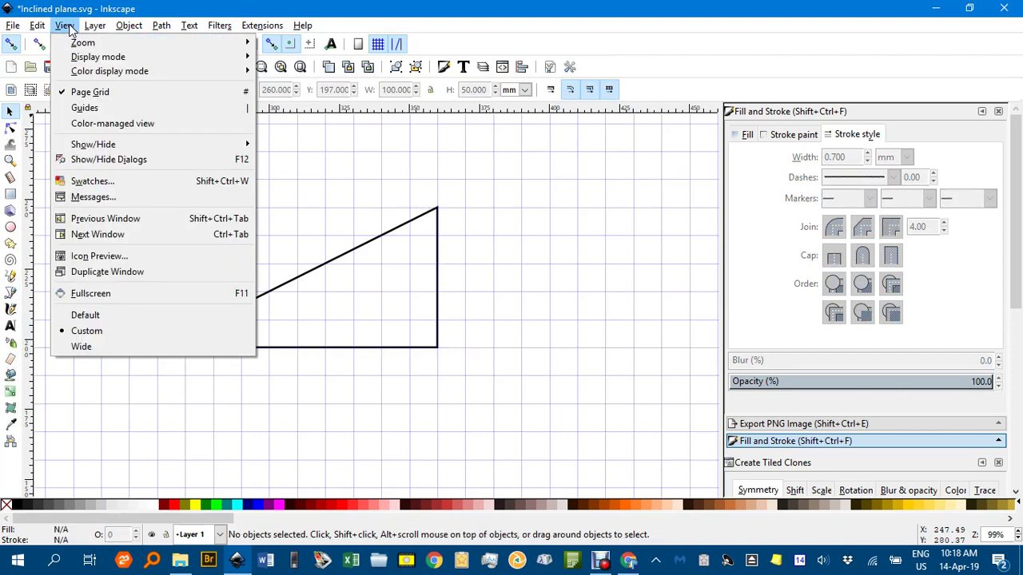
click(111, 91)
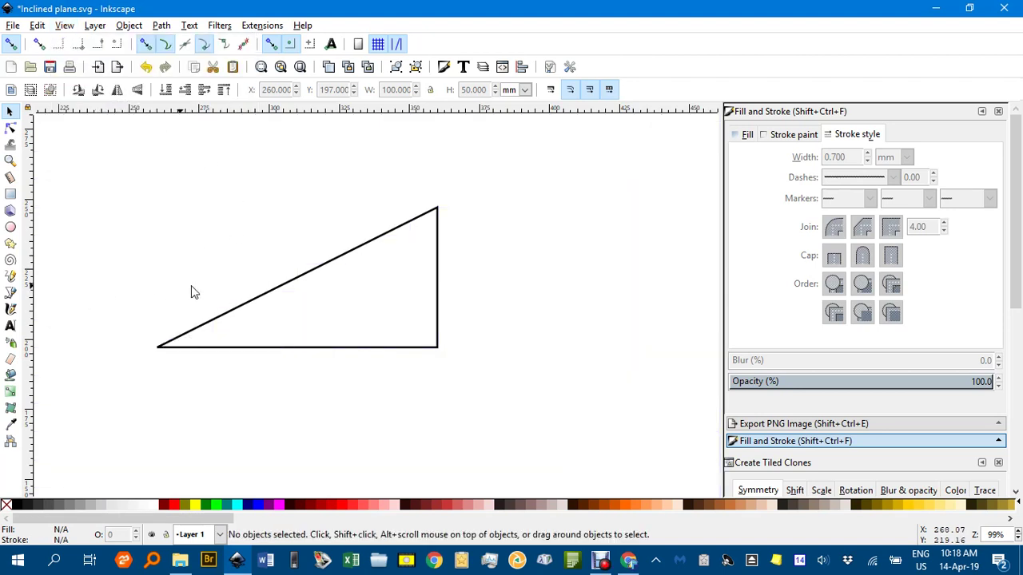
mouse_move(304, 287)
mouse_down()
mouse_move(376, 259)
mouse_move(315, 292)
mouse_move(298, 273)
mouse_up()
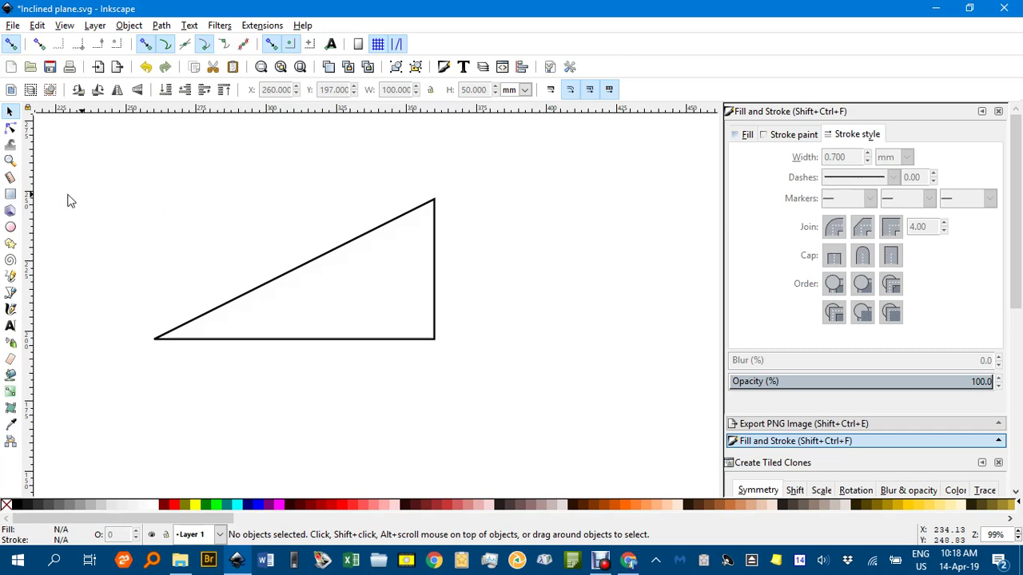
Draw a small 20% Gray rectangle block and move it onto the triangle's slope.
click(11, 194)
drag(155, 187, 198, 215)
click(104, 504)
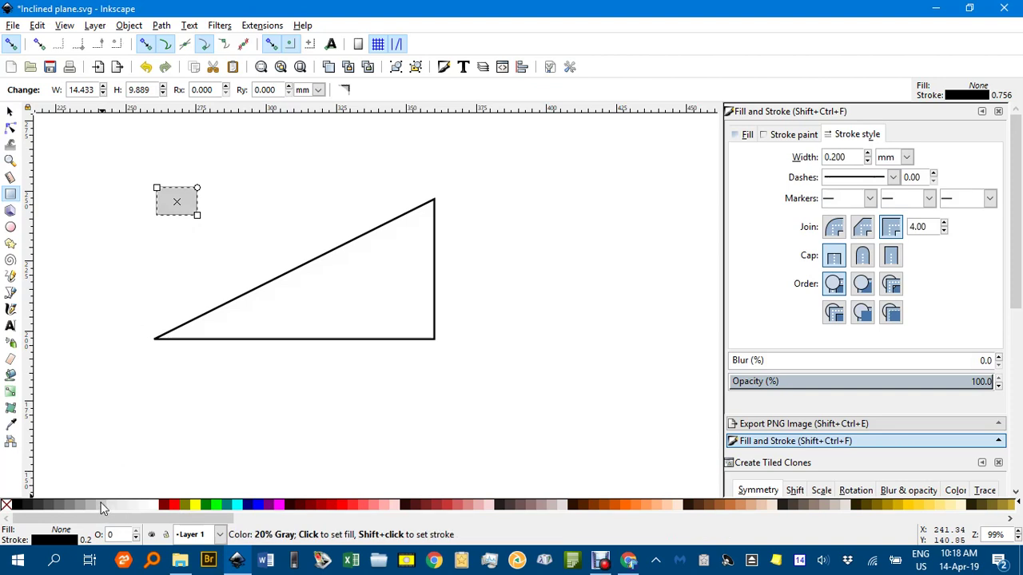
click(10, 111)
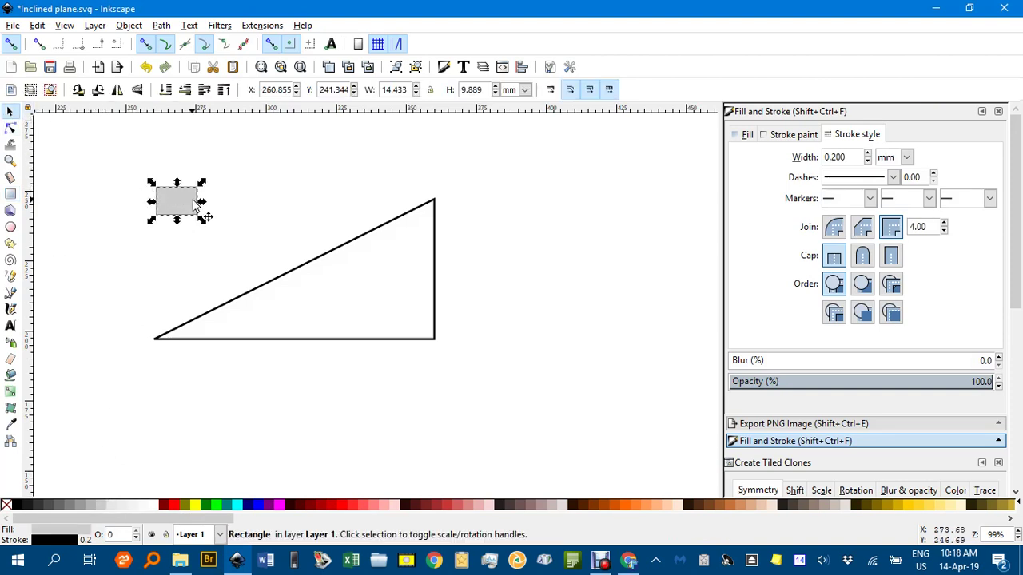
drag(194, 204, 313, 249)
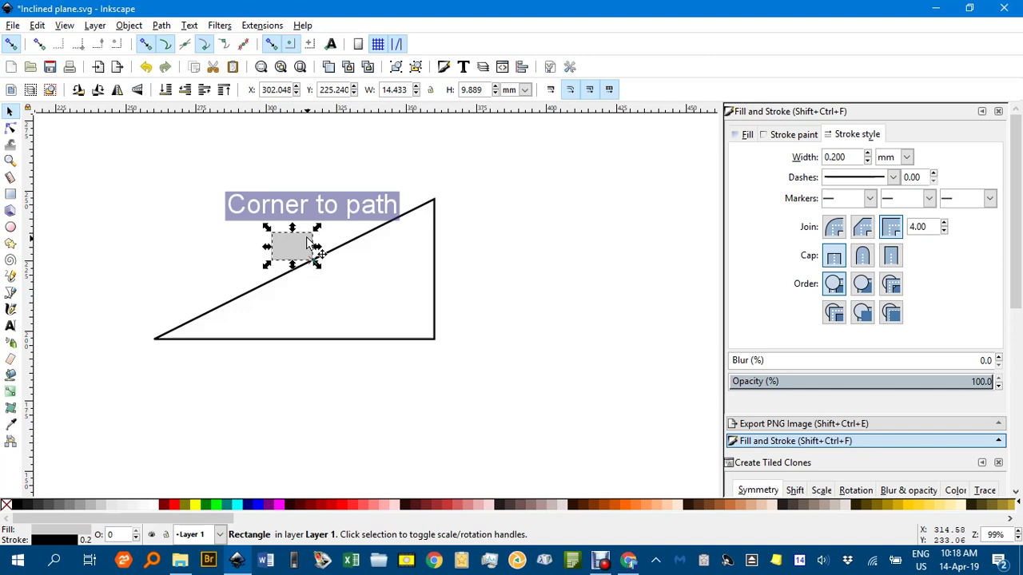
Rotate the gray block about its bottom-right corner so it lies flat along the slope.
ctrl+scroll(320, 264, up, 3)
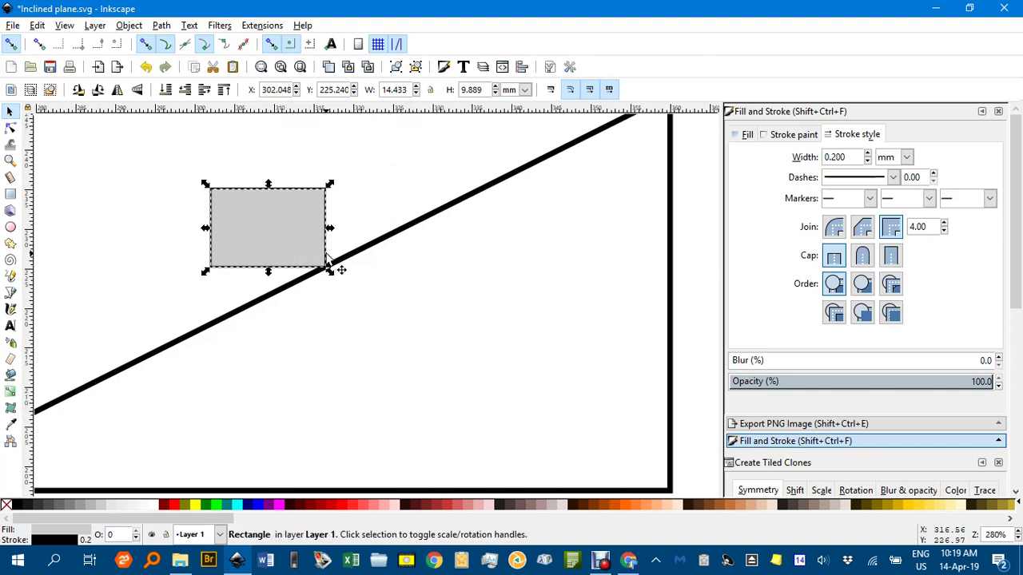
scroll(336, 224, down, 1)
scroll(337, 216, left, 1)
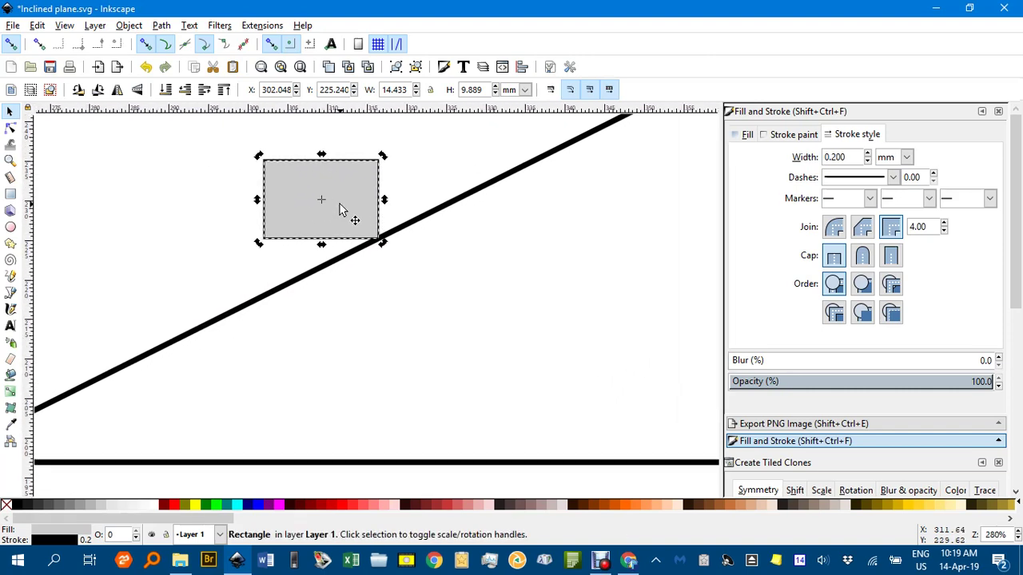
click(260, 237)
drag(258, 243, 280, 275)
key(ctrl+z)
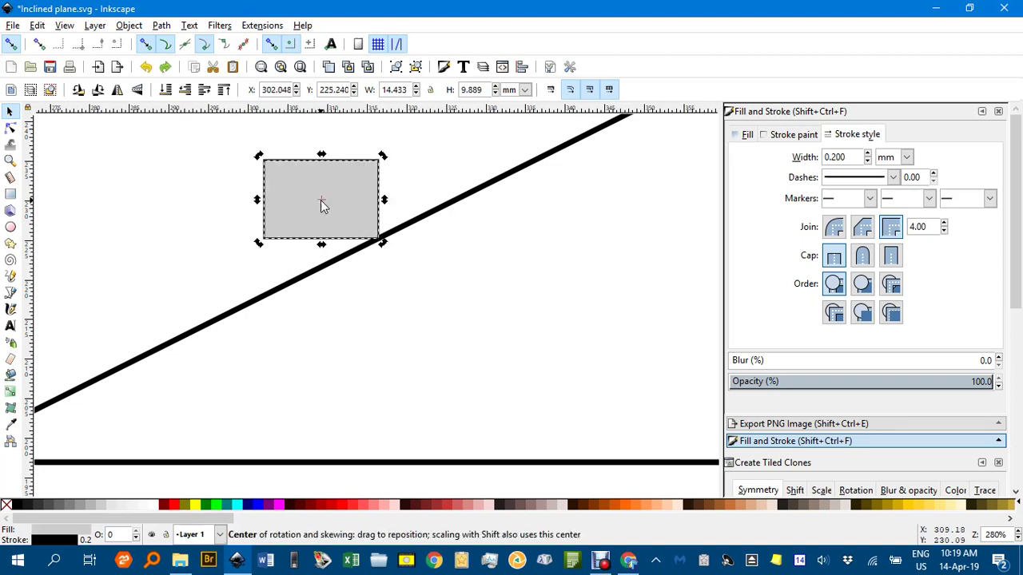
drag(318, 200, 400, 193)
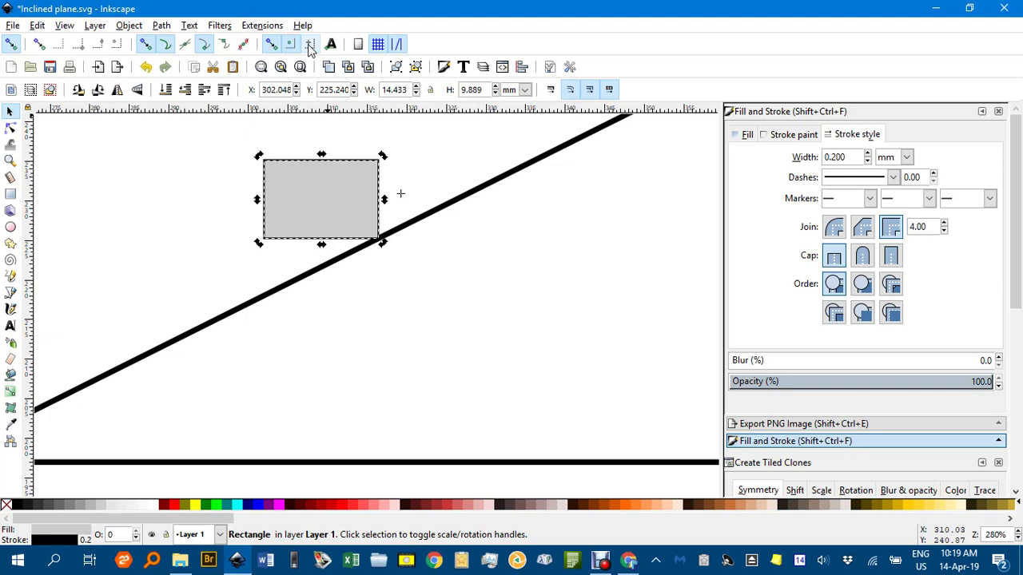
drag(402, 200, 376, 240)
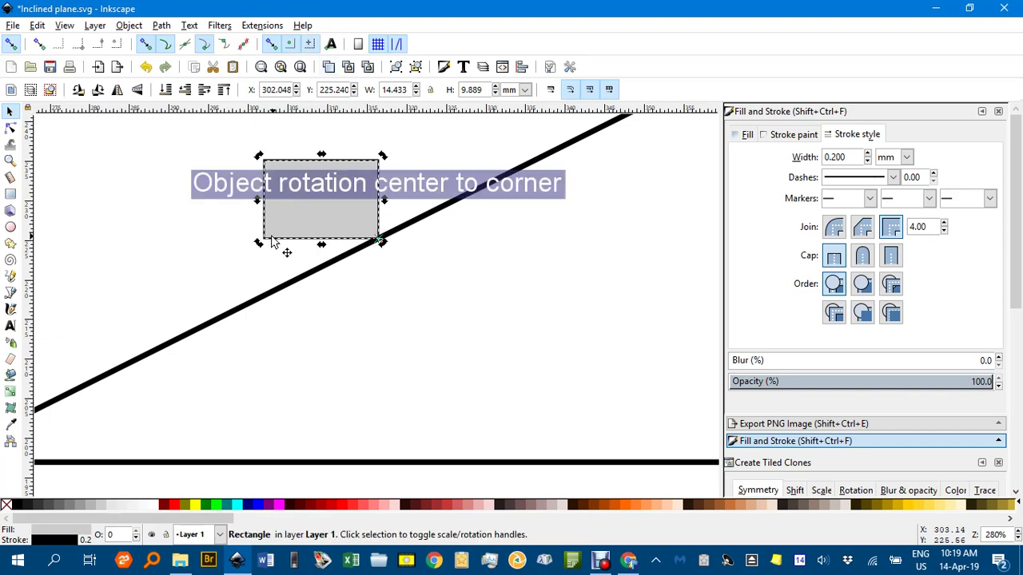
drag(258, 245, 289, 296)
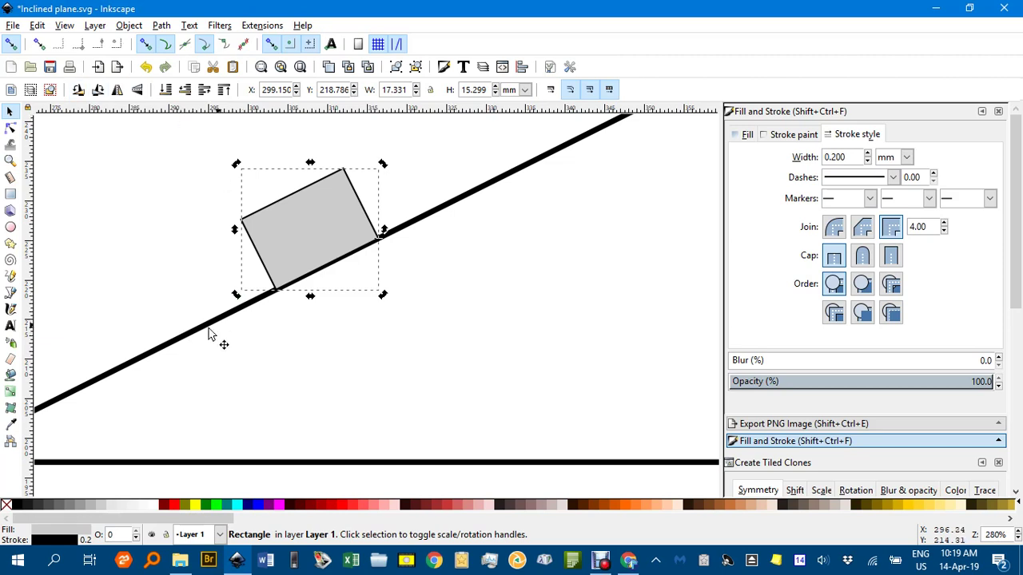
Lower the block beneath the triangle's outline.
click(166, 89)
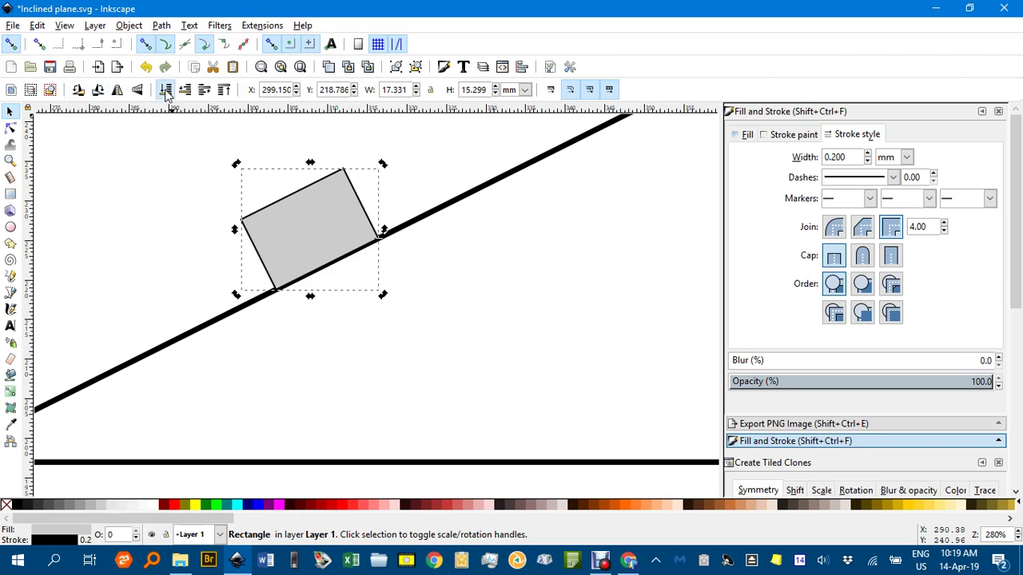
click(168, 155)
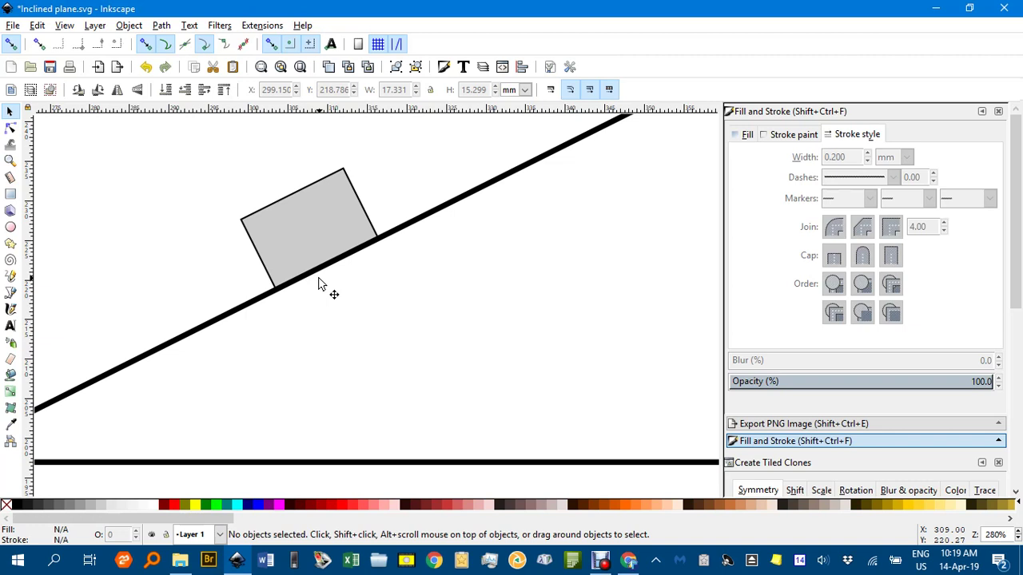
ctrl+scroll(320, 286, down, 1)
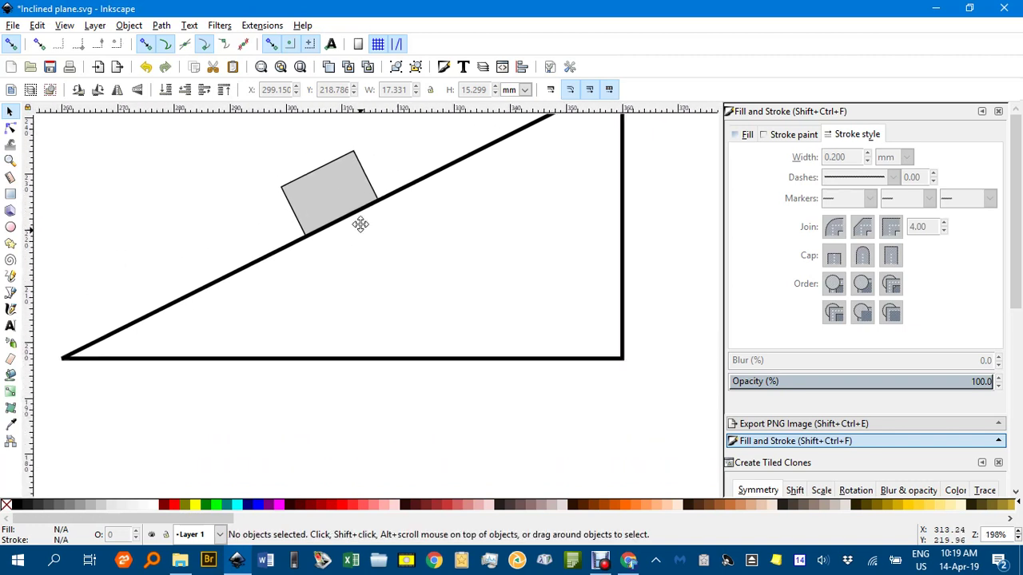
scroll(363, 216, down, 1)
ctrl+scroll(365, 210, down, 1)
scroll(382, 232, up, 1)
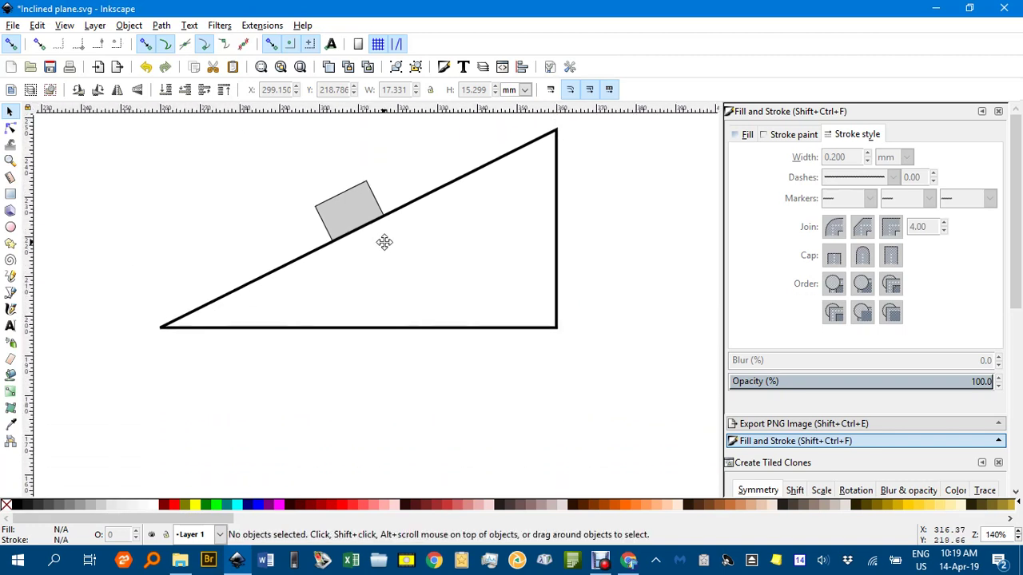
scroll(384, 242, up, 1)
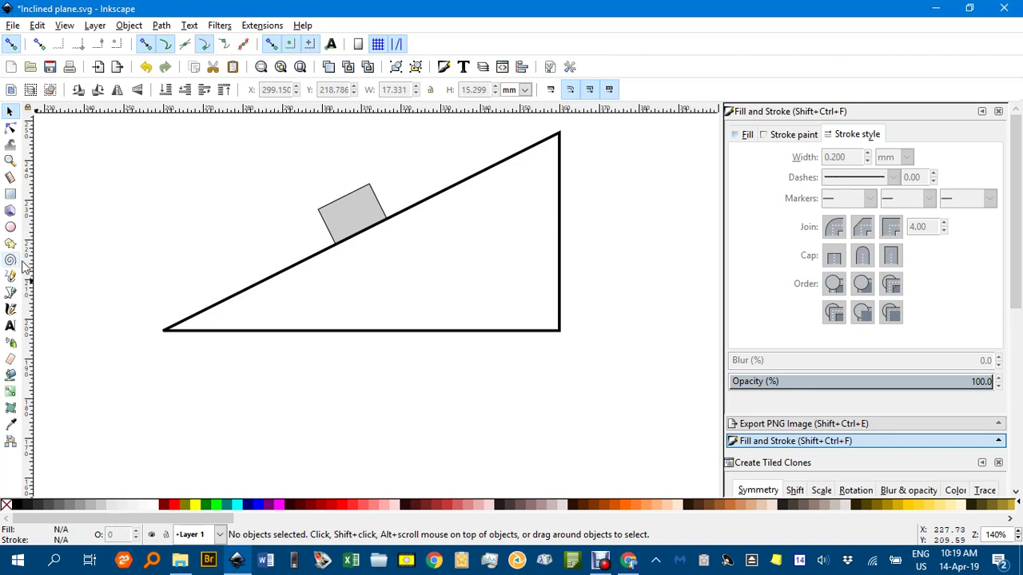
Draw a vertical line from the block's centre down past the incline's base.
click(10, 292)
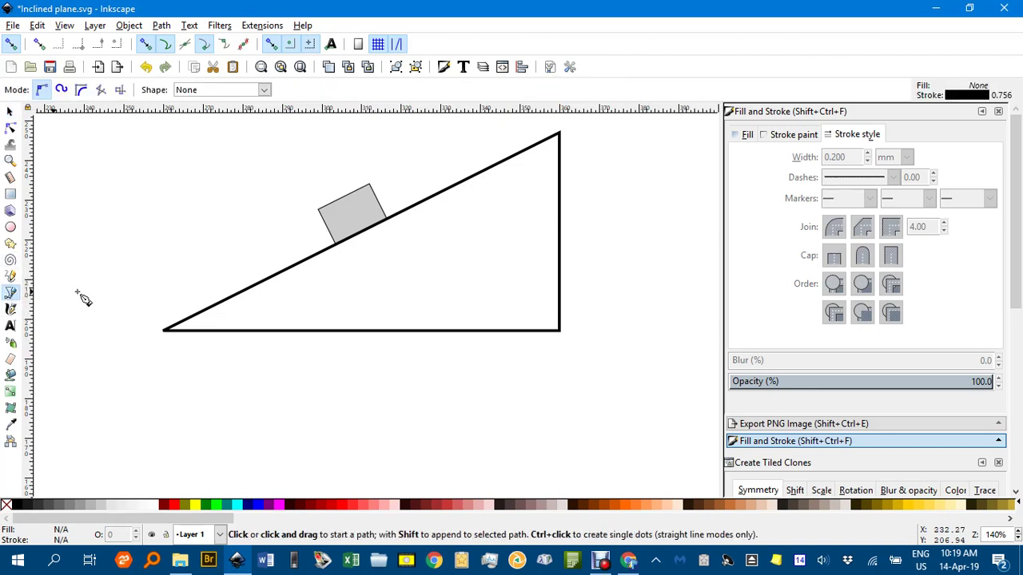
click(358, 215)
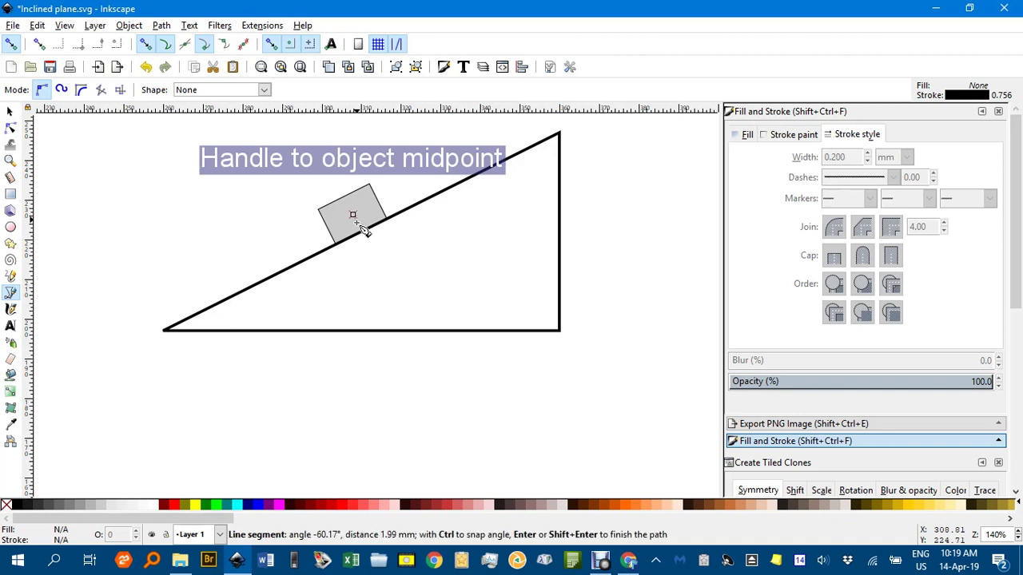
click(363, 455)
key(Return)
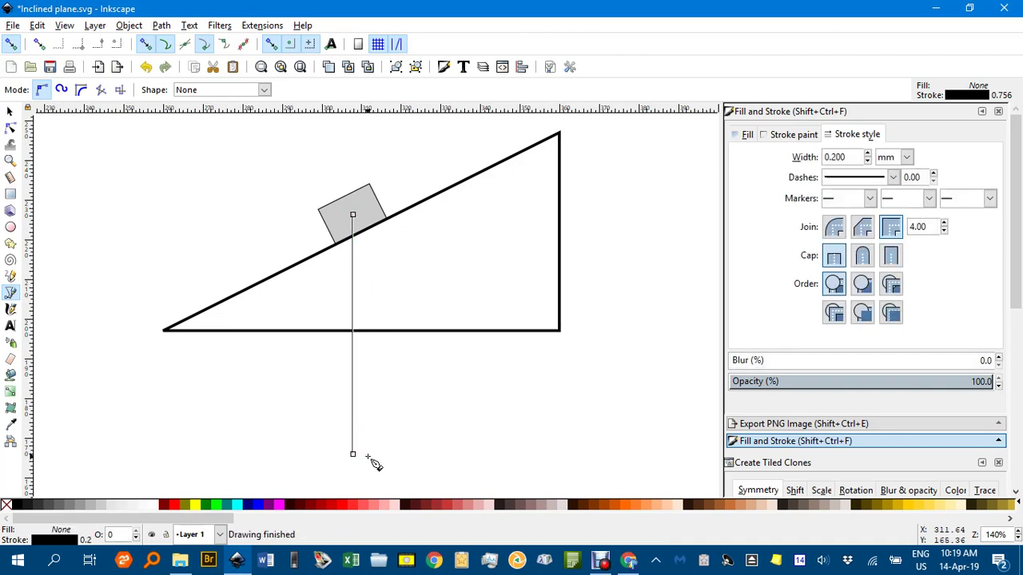
Set the vertical line's stroke width to 0.7 mm.
click(868, 154)
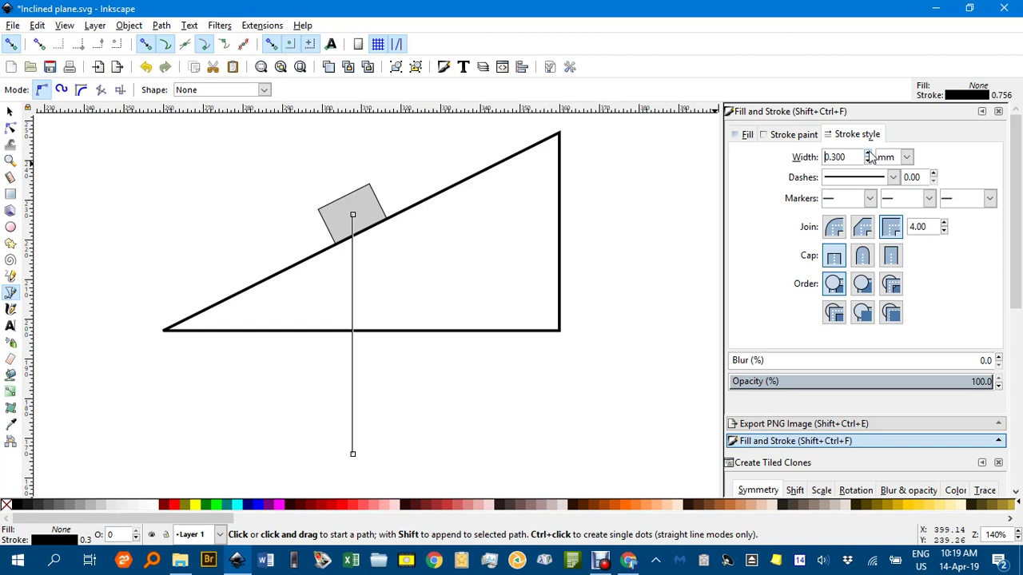
click(869, 154)
click(868, 153)
click(868, 153)
click(868, 153)
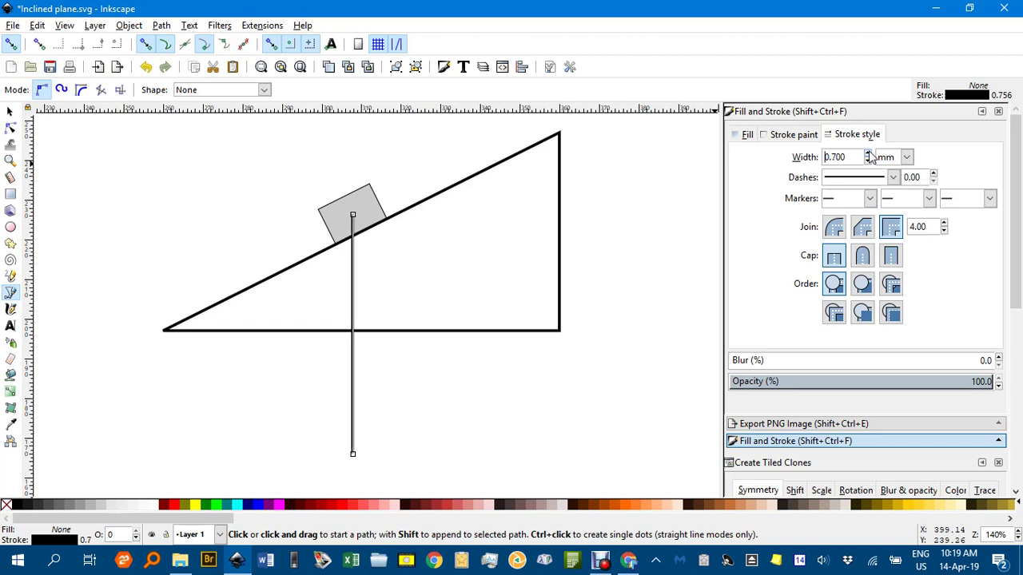
click(10, 114)
click(92, 159)
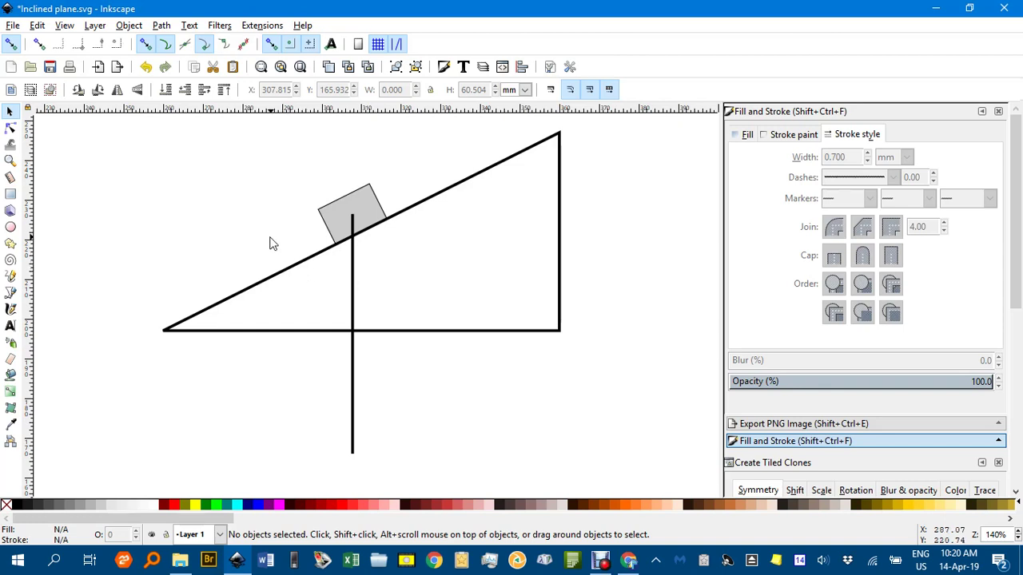
Draw a line parallel to the incline and move it to the vertical line's bottom end.
key(b)
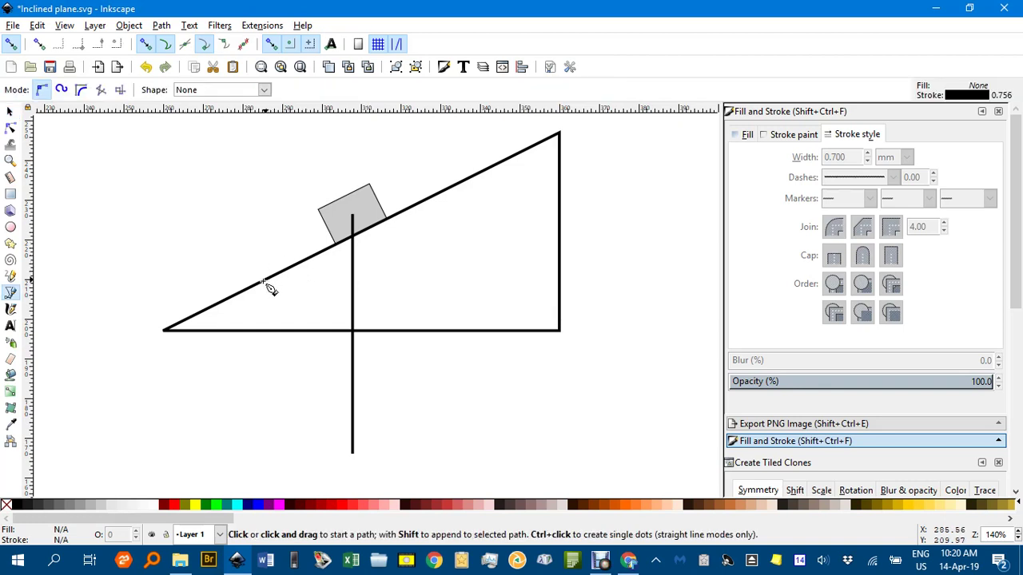
click(163, 330)
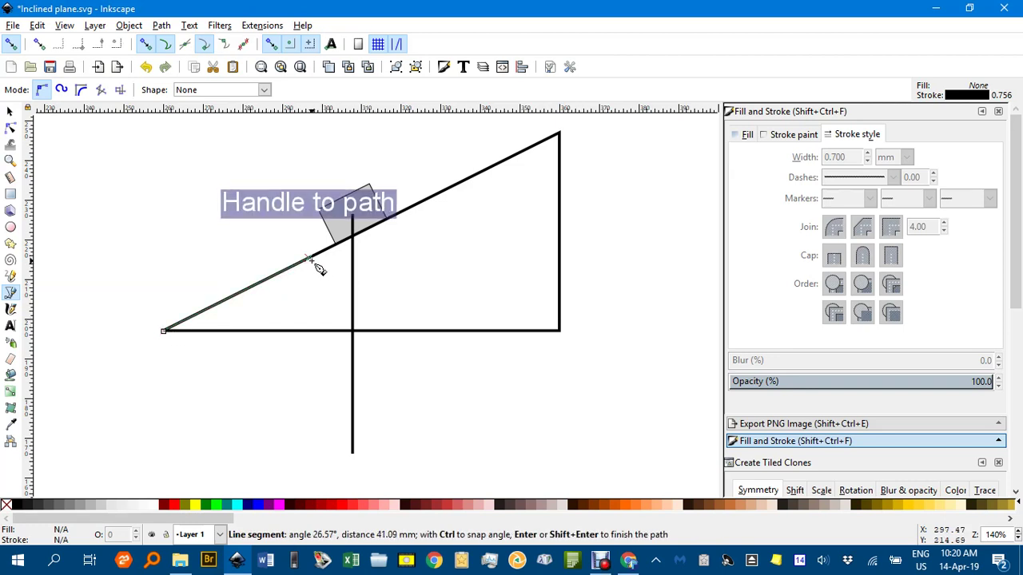
double_click(309, 258)
click(9, 111)
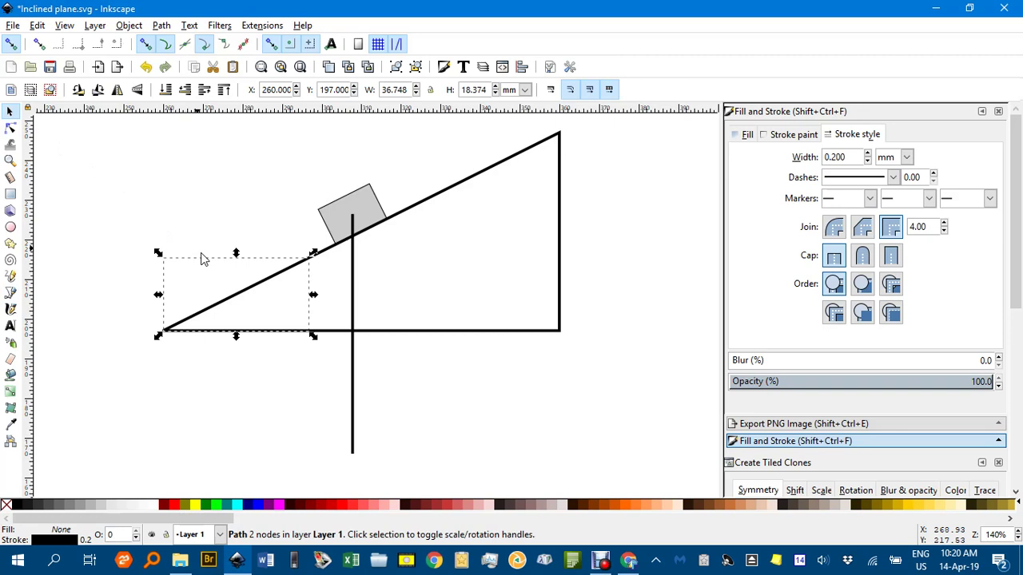
mouse_move(244, 305)
mouse_down()
mouse_move(289, 341)
mouse_move(445, 415)
mouse_move(425, 420)
mouse_up()
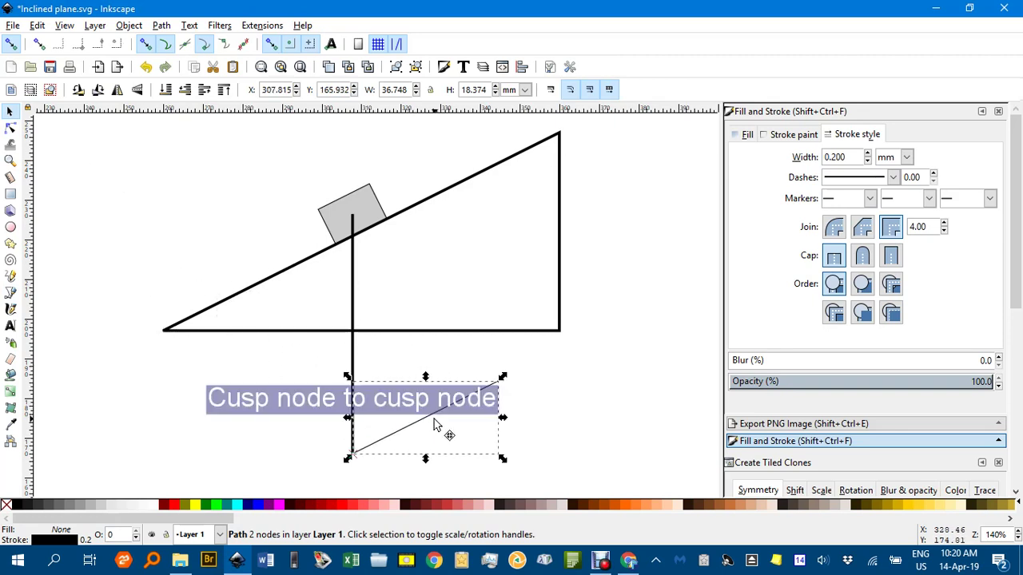
Set the slope-parallel line's stroke width to 0.7 mm.
click(868, 154)
click(868, 153)
click(867, 153)
click(868, 153)
click(868, 153)
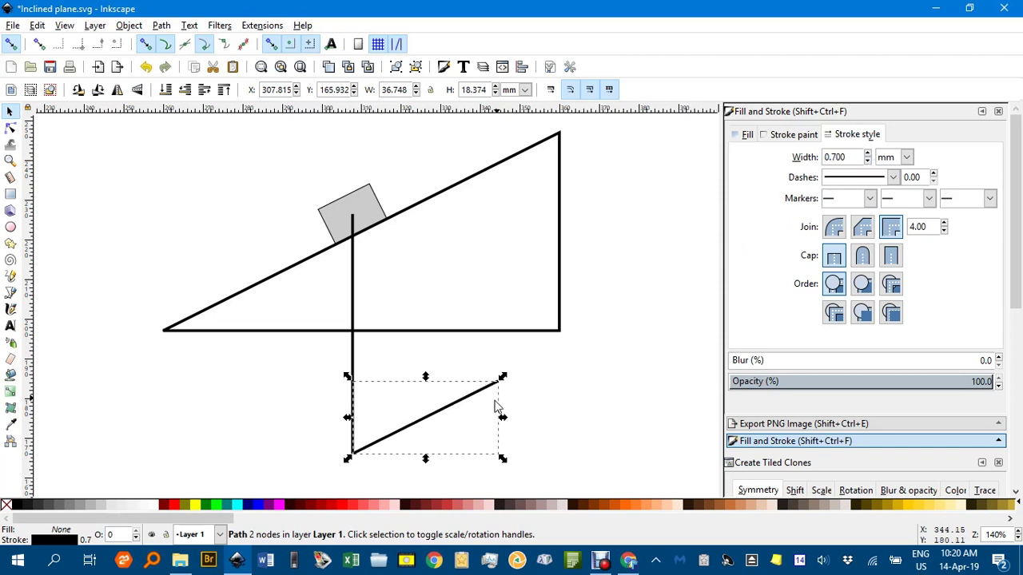
click(568, 399)
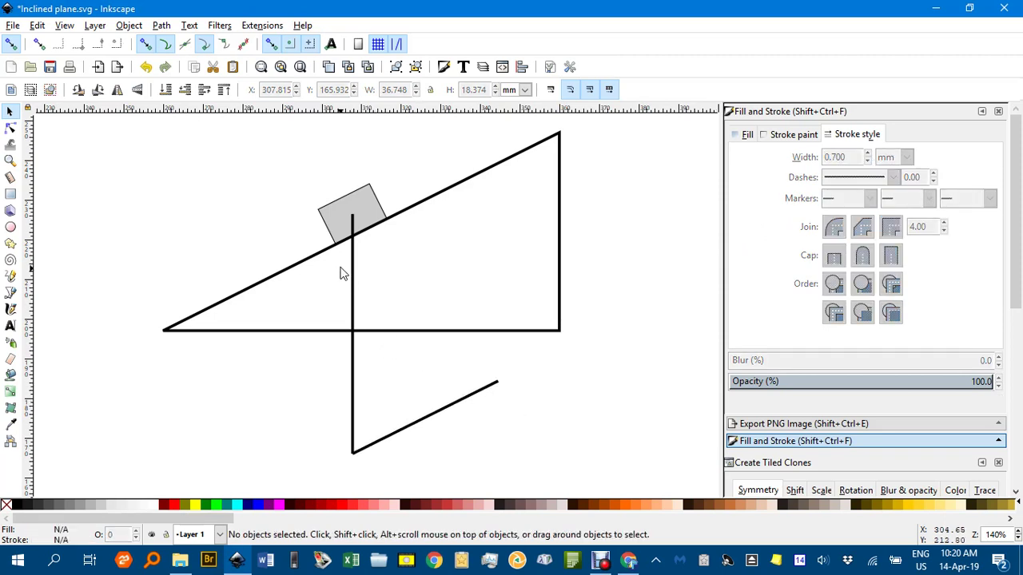
Rotate the line 90° so it is perpendicular to the slope, starting at the block's centre.
click(448, 415)
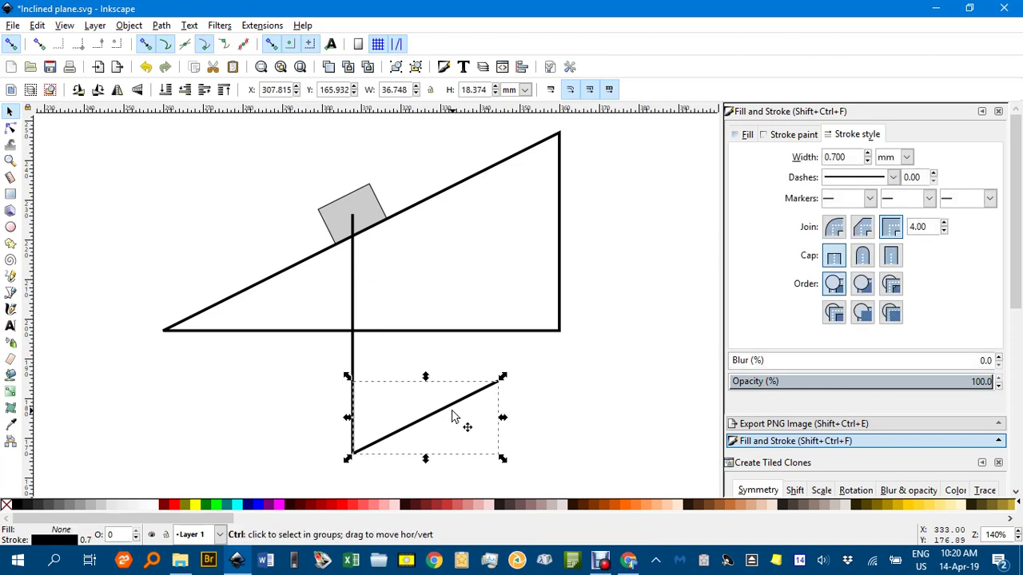
click(97, 90)
drag(403, 371, 368, 240)
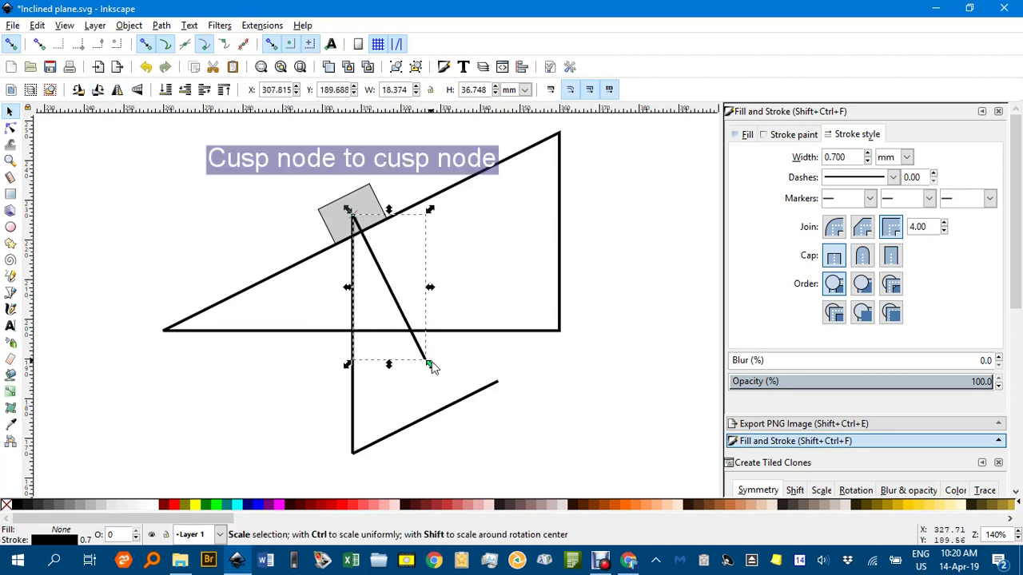
drag(434, 369, 461, 429)
key(Escape)
key(Escape)
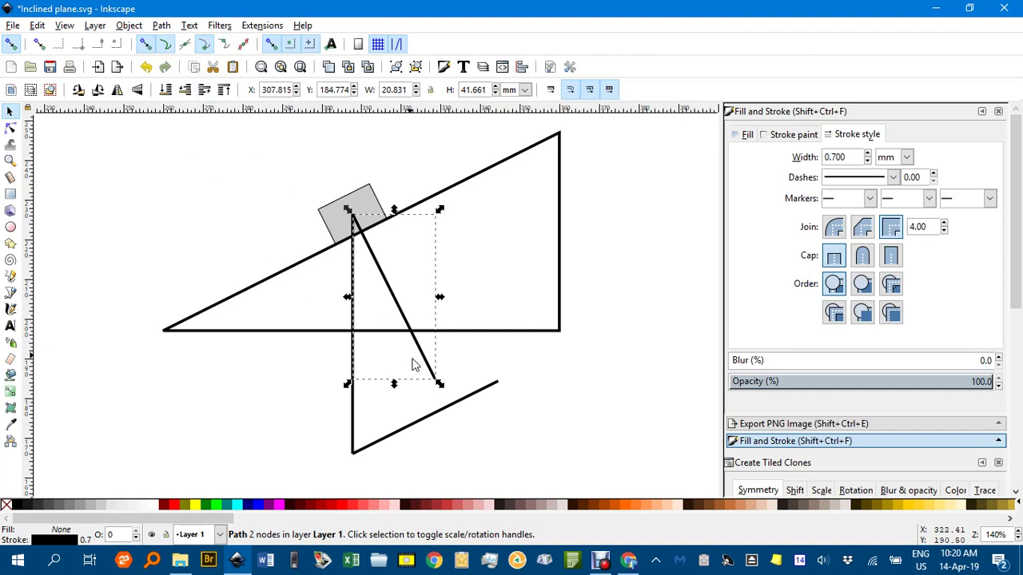
mouse_move(413, 360)
mouse_down()
mouse_move(401, 282)
mouse_move(441, 363)
mouse_up()
ctrl+scroll(401, 282, up, 3)
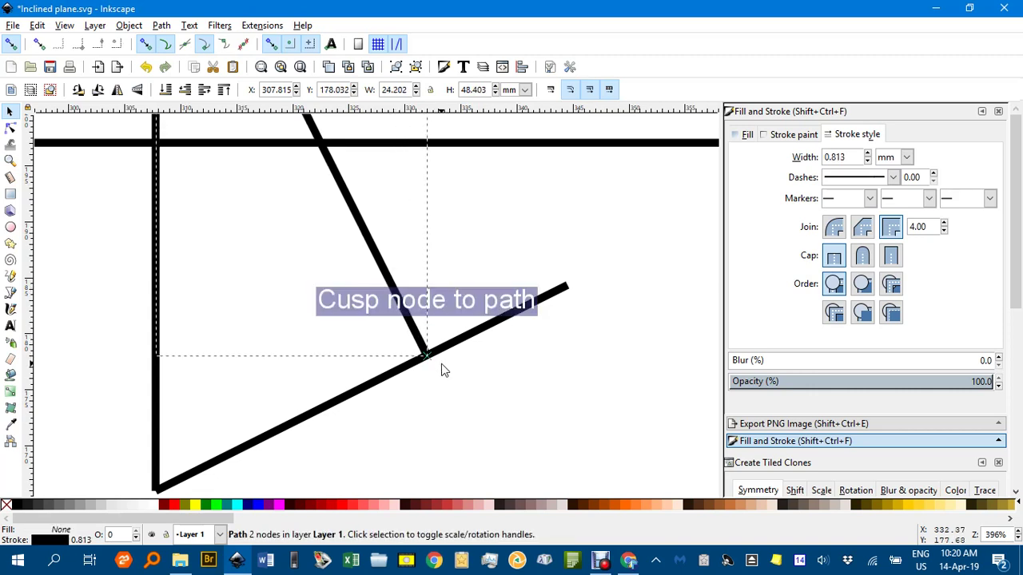
Shorten the lower slope-parallel line so it ends where it meets the perpendicular line.
click(543, 365)
click(553, 294)
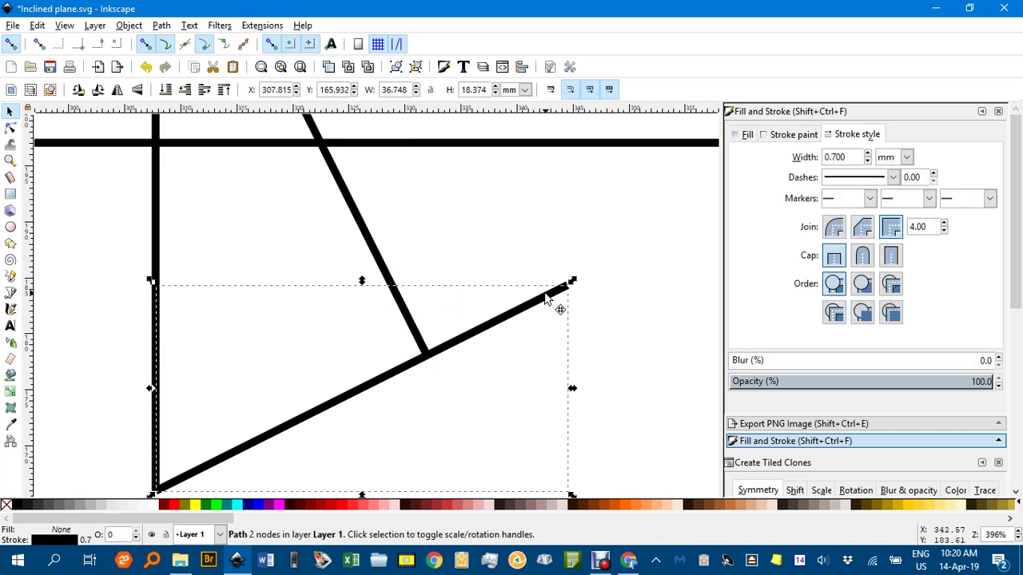
mouse_move(574, 284)
mouse_down()
mouse_move(445, 360)
mouse_move(465, 355)
mouse_up()
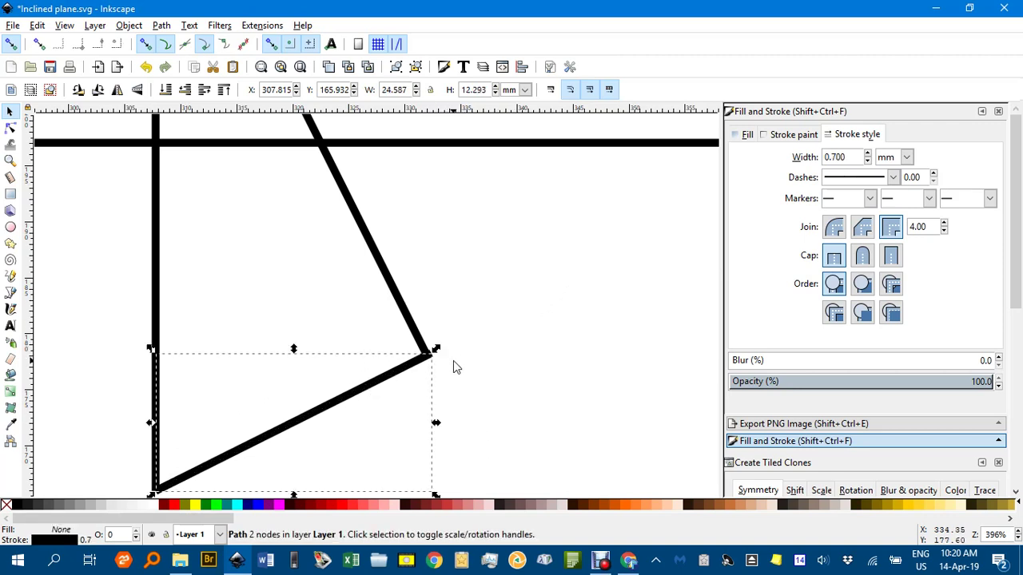
scroll(453, 366, down, 2)
scroll(455, 298, up, 2)
drag(425, 288, 422, 294)
click(500, 295)
scroll(512, 297, down, 4)
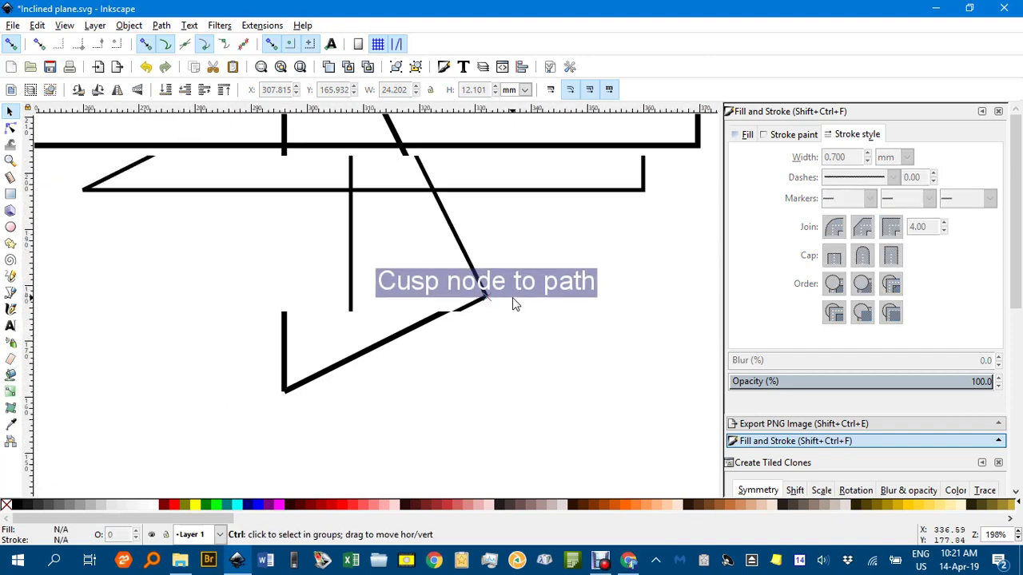
scroll(520, 288, down, 2)
drag(525, 290, 445, 361)
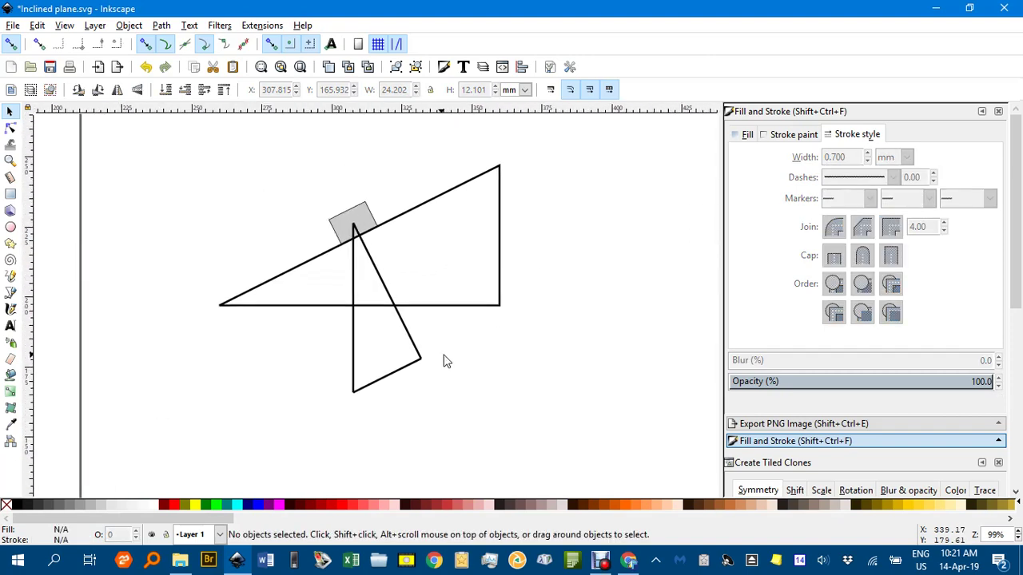
Add an arrowhead end marker to the perpendicular line from the block.
click(378, 278)
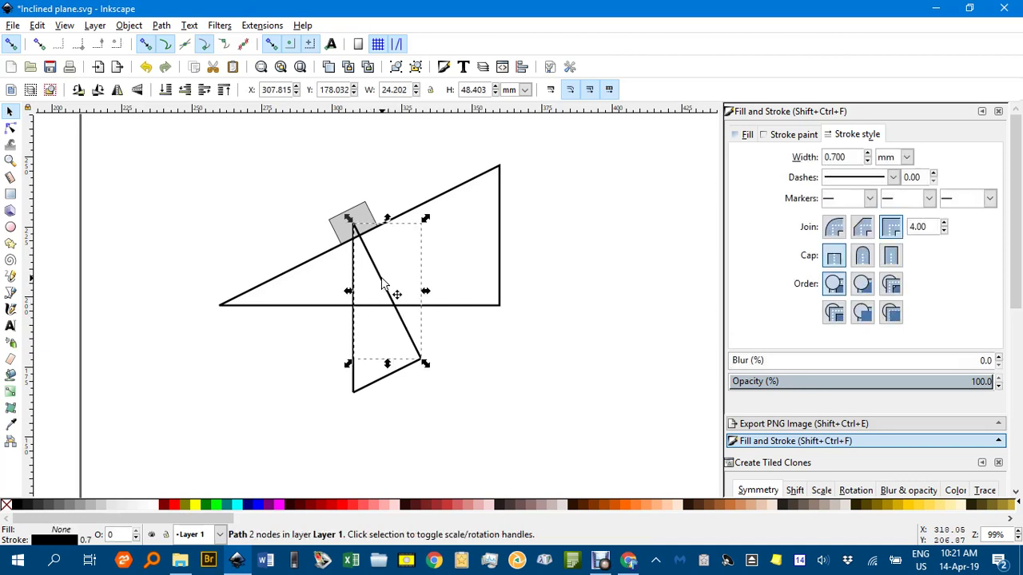
click(989, 198)
click(967, 286)
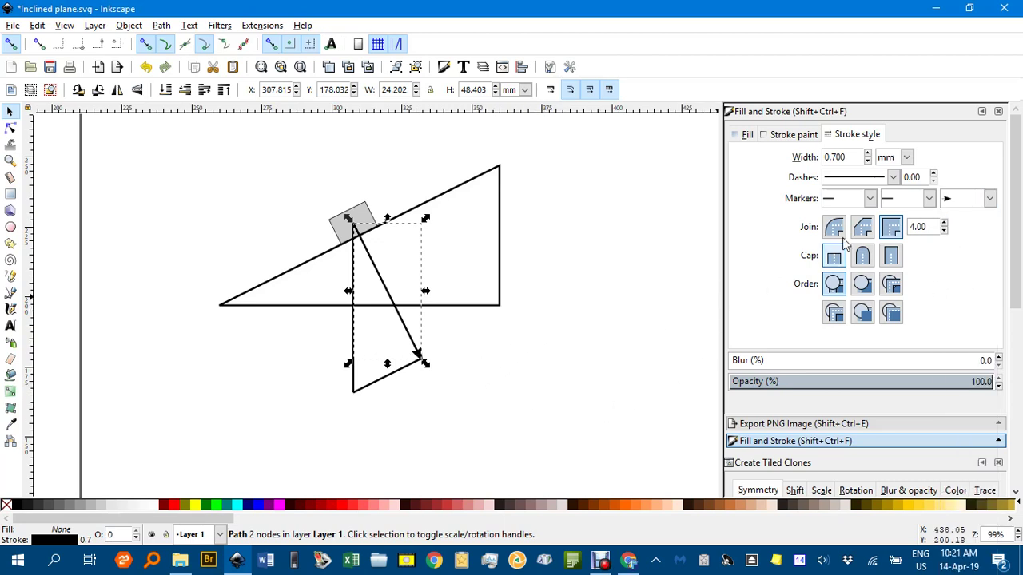
scroll(463, 330, down, 2)
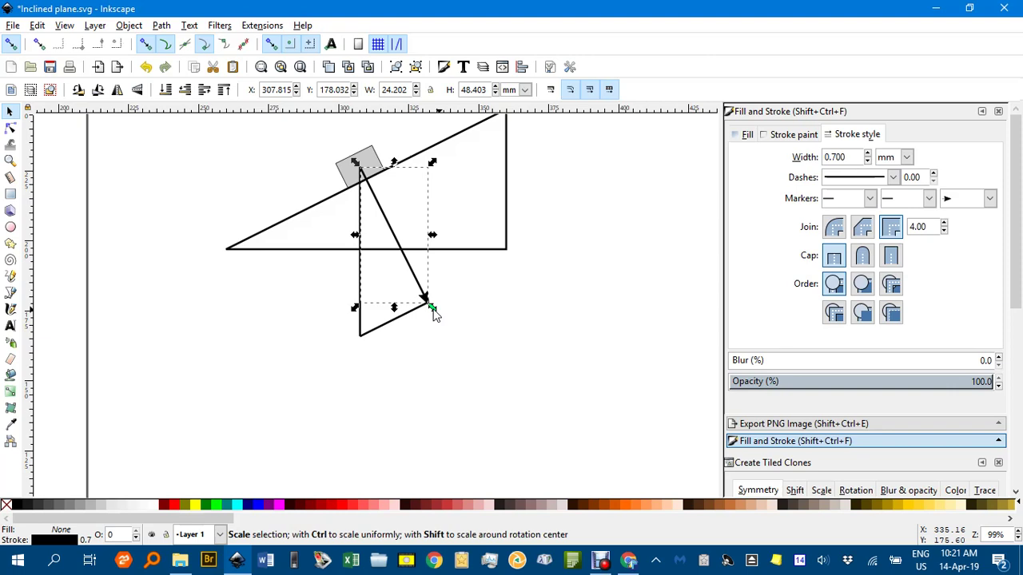
scroll(445, 303, up, 5)
click(450, 317)
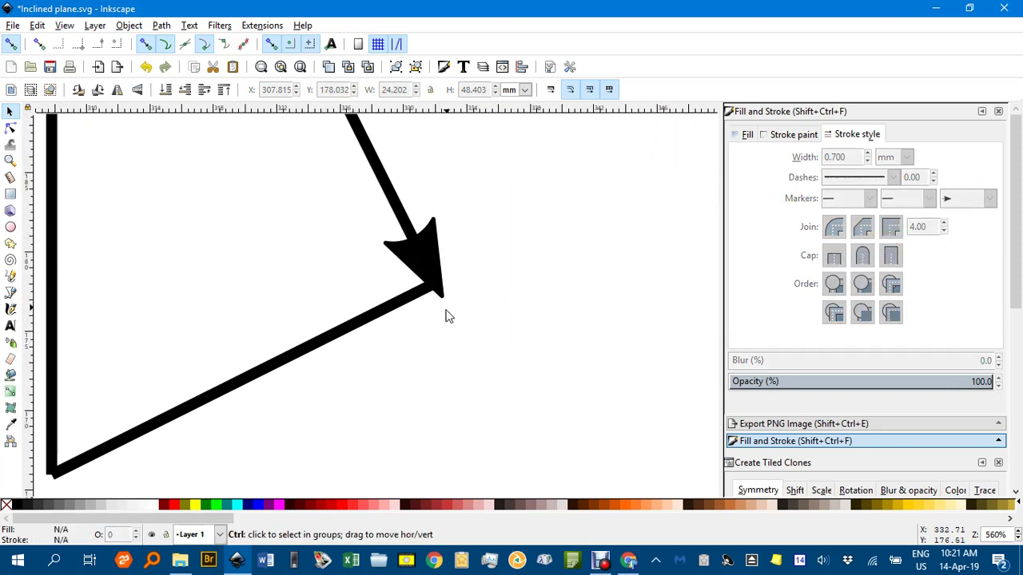
Drag the arrow's end node to adjust the tip position.
scroll(445, 308, up, 3)
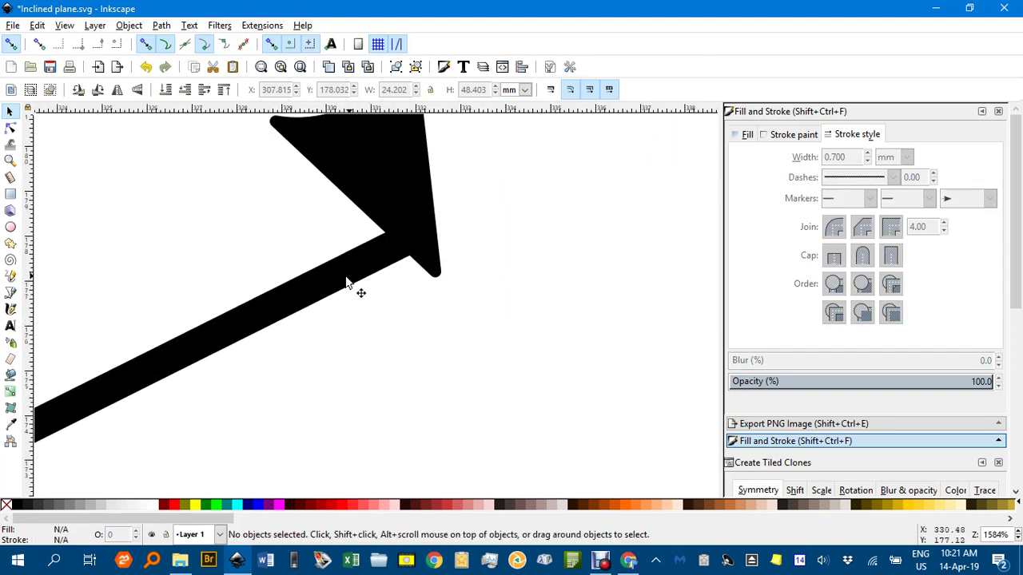
scroll(471, 288, up, 3)
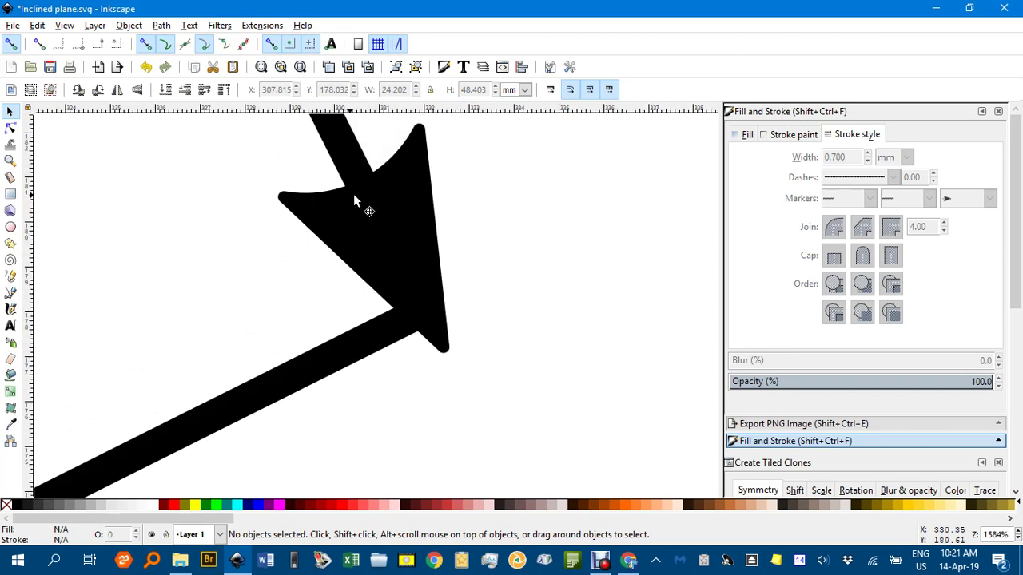
click(384, 212)
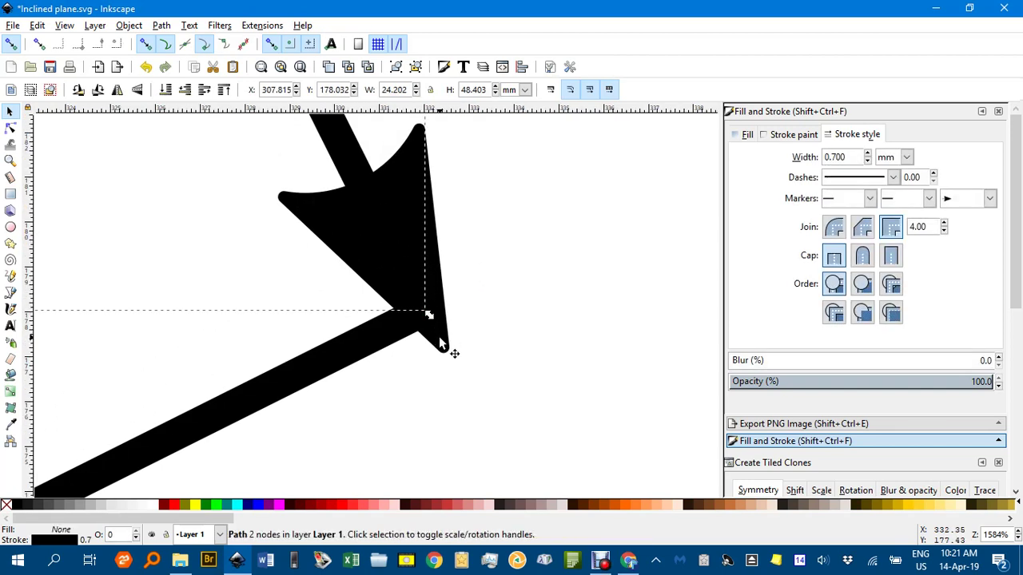
ctrl+scroll(482, 336, down, 1)
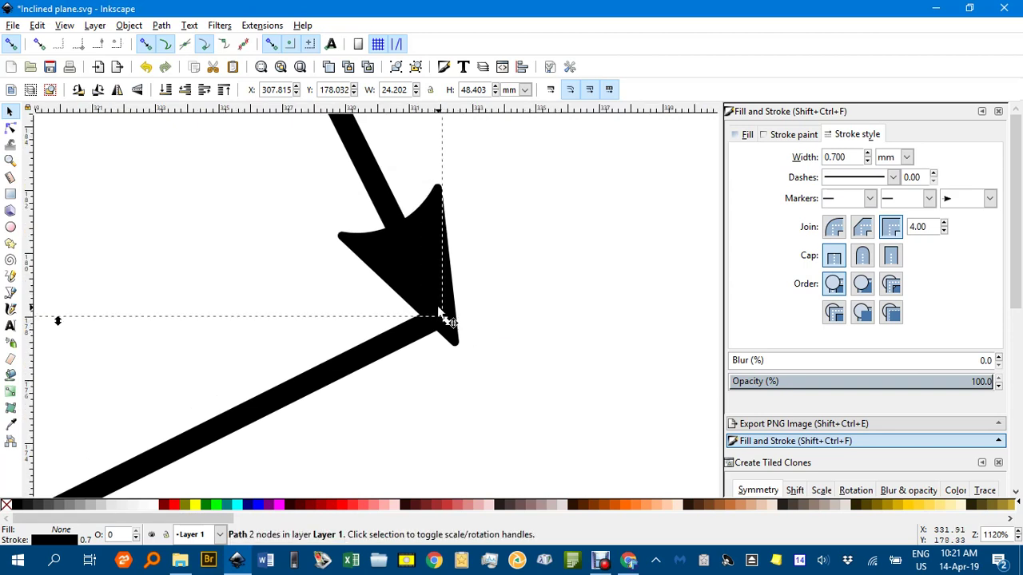
key(n)
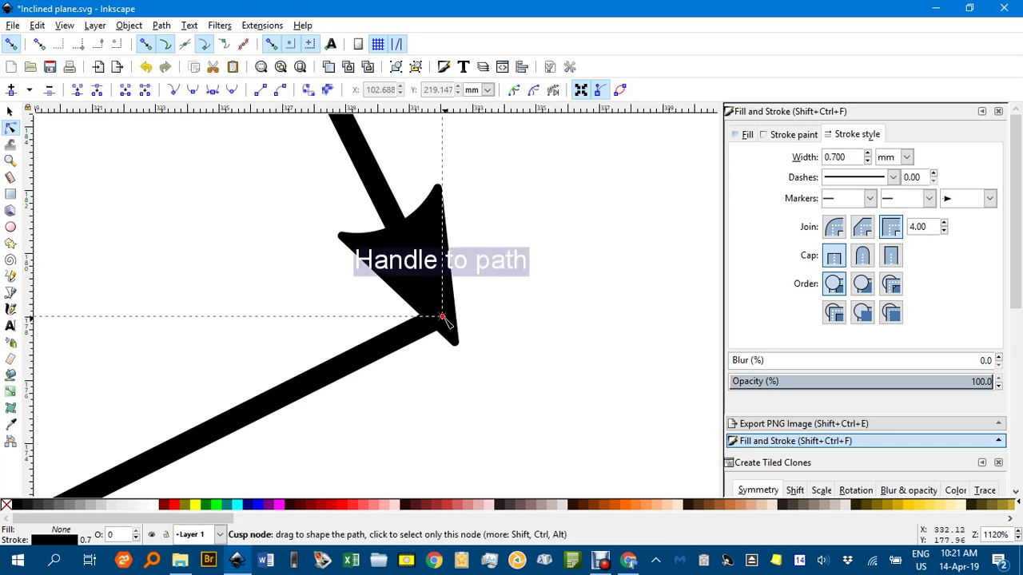
drag(442, 317, 423, 276)
Undo the node move and the end arrowhead, restoring plain lines.
key(ctrl+z)
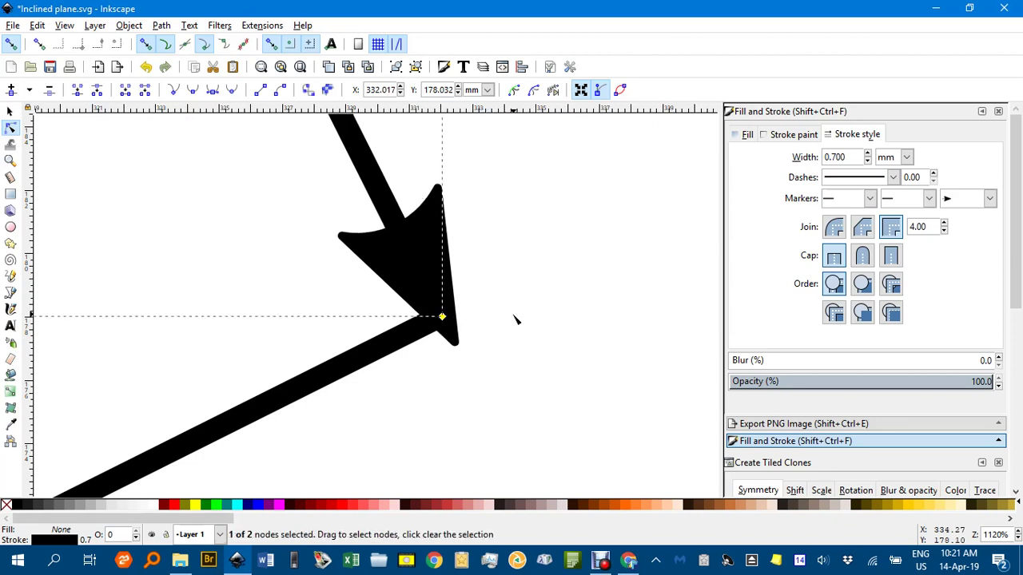
scroll(516, 312, down, 3)
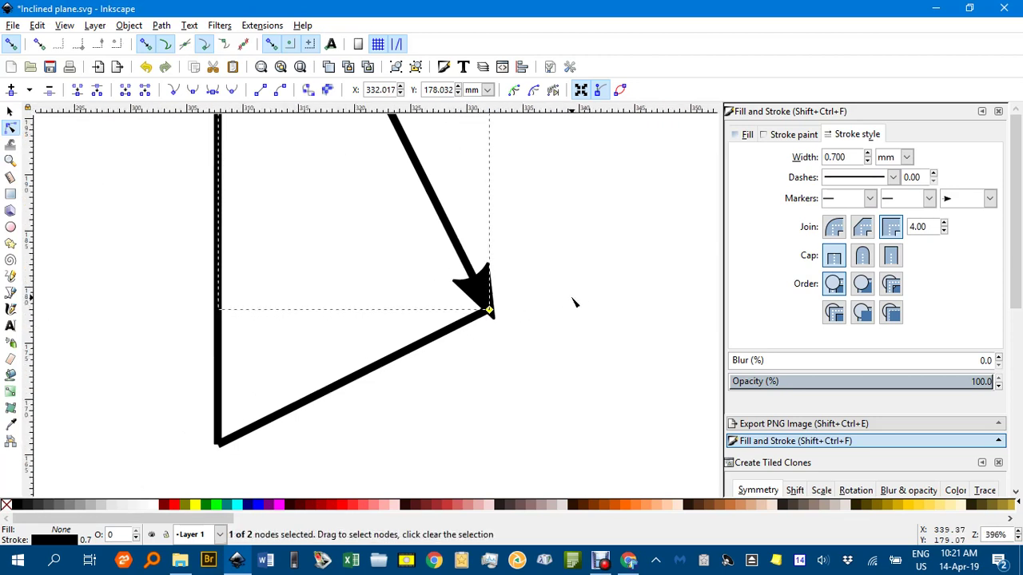
key(ctrl+z)
scroll(570, 299, down, 2)
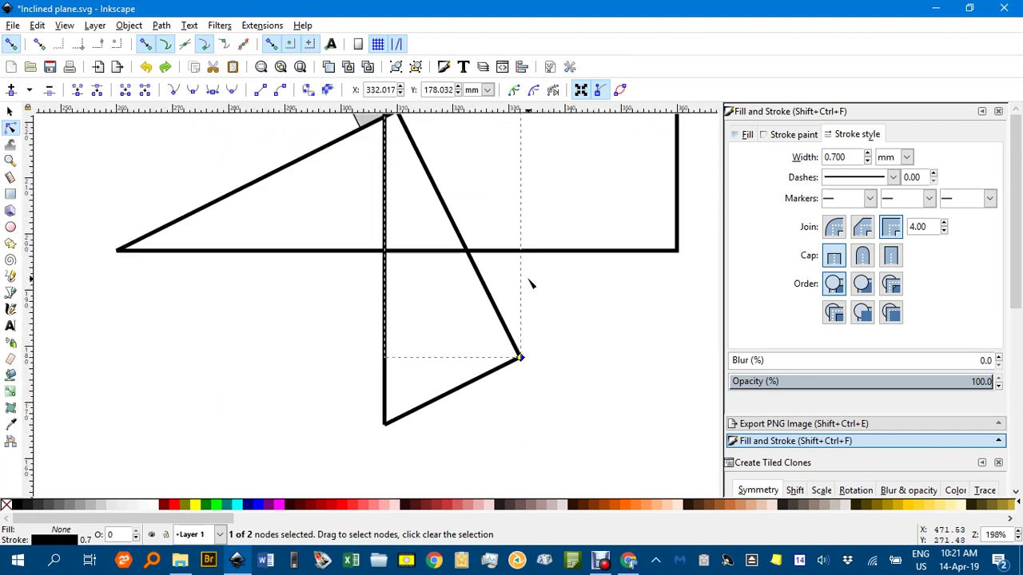
key(ctrl+z)
scroll(519, 283, up, 1)
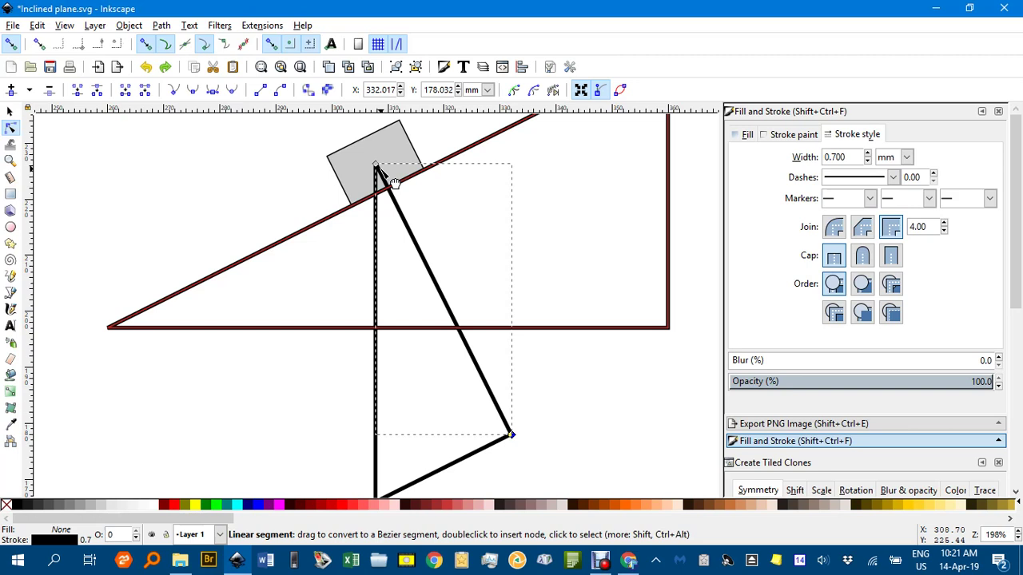
Select the slanted line's nodes, then move the line right, off the vertical line.
click(376, 165)
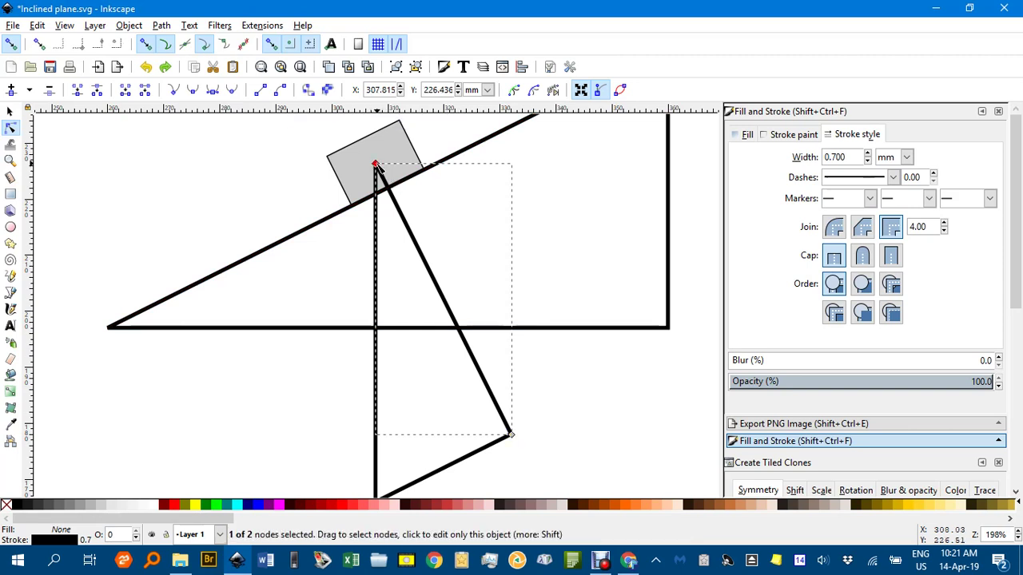
shift+click(512, 436)
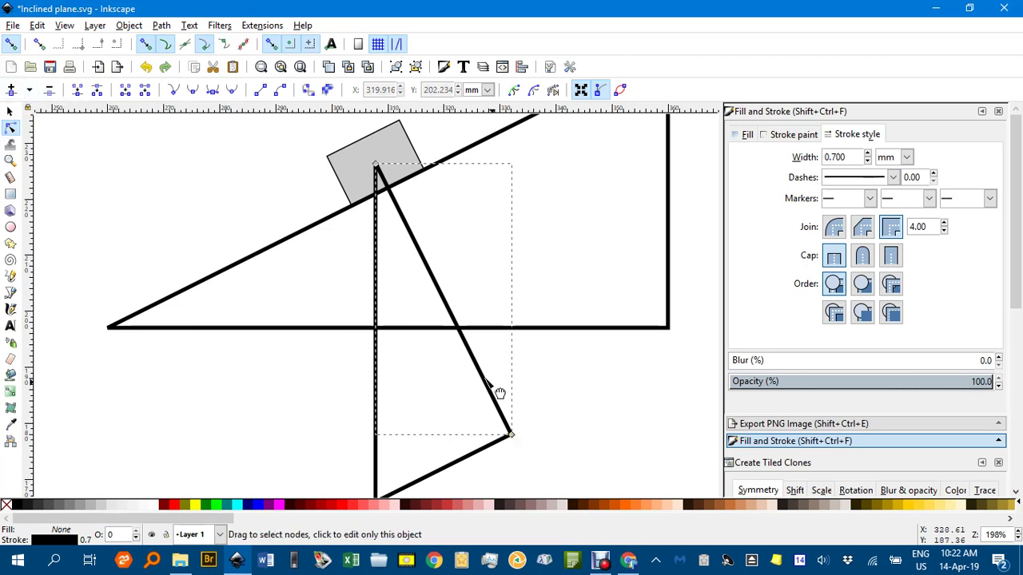
click(515, 439)
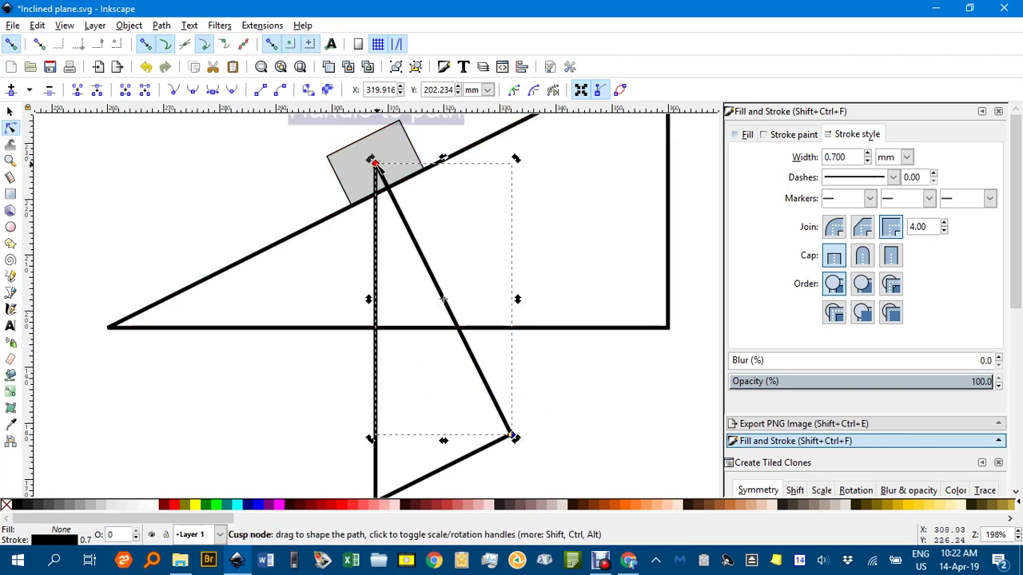
shift+click(376, 164)
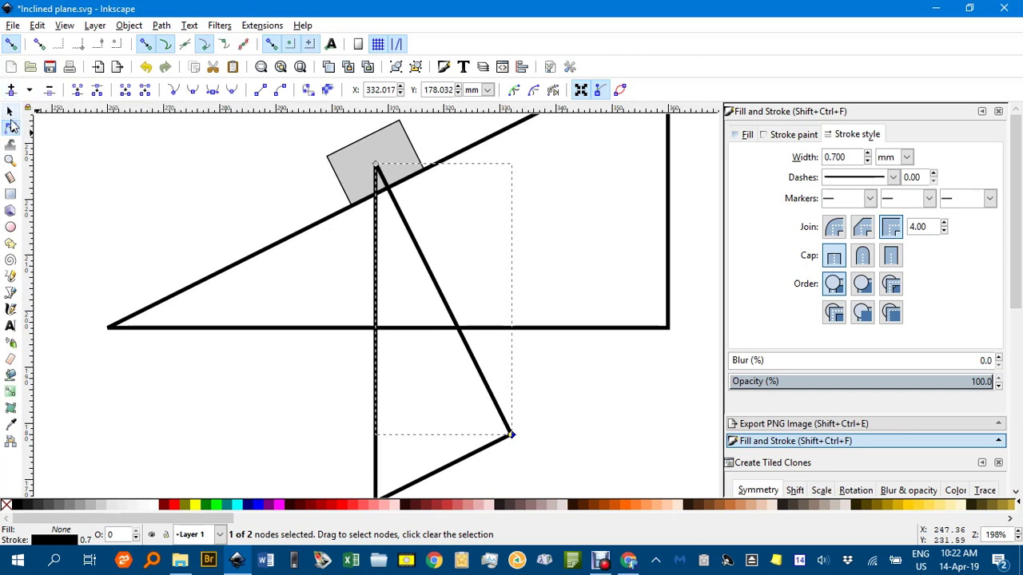
click(9, 112)
click(345, 241)
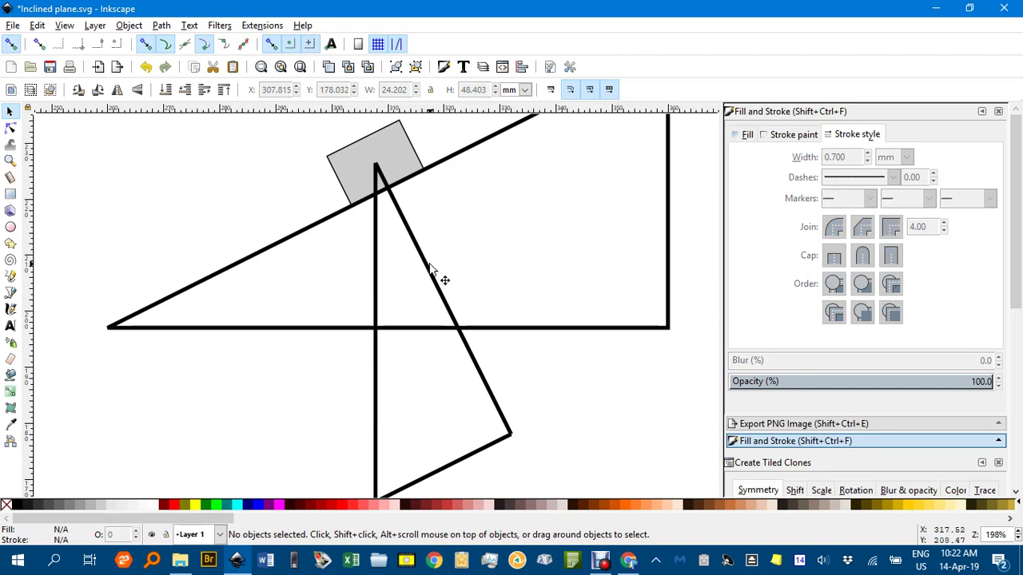
drag(431, 268, 505, 283)
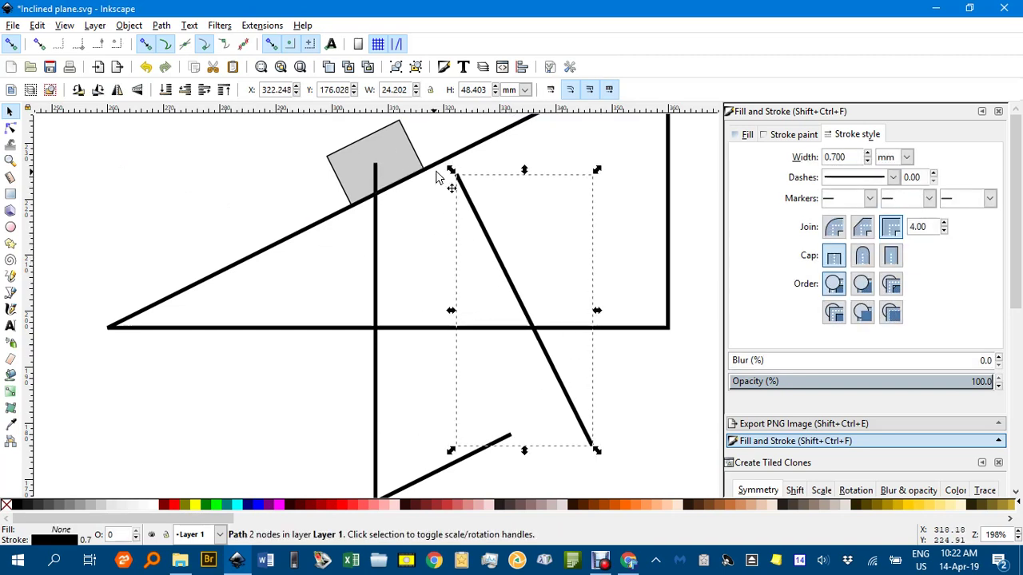
Insert a midpoint node on the slanted line and snap it back onto the vertical line's top.
double_click(468, 206)
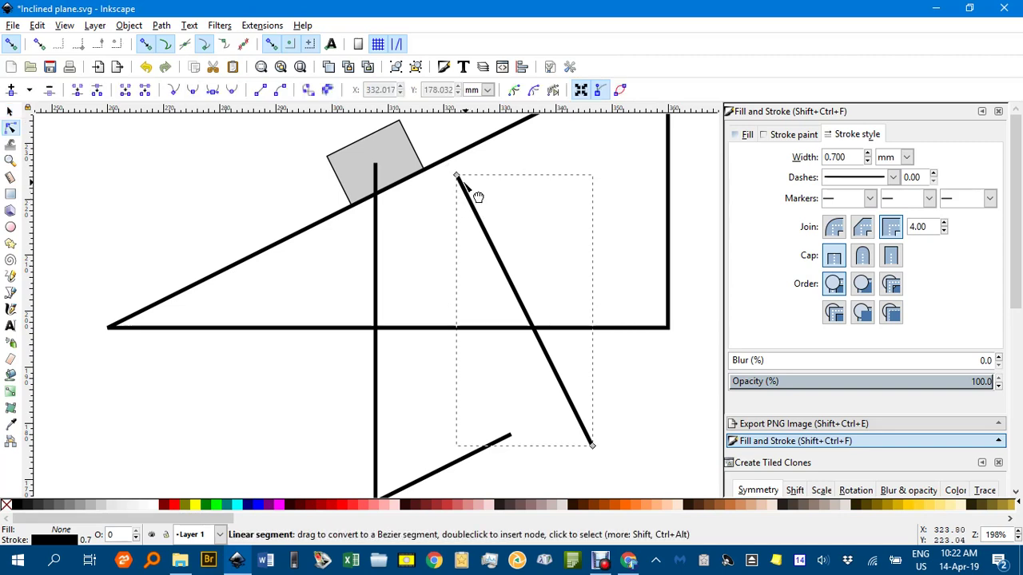
click(456, 175)
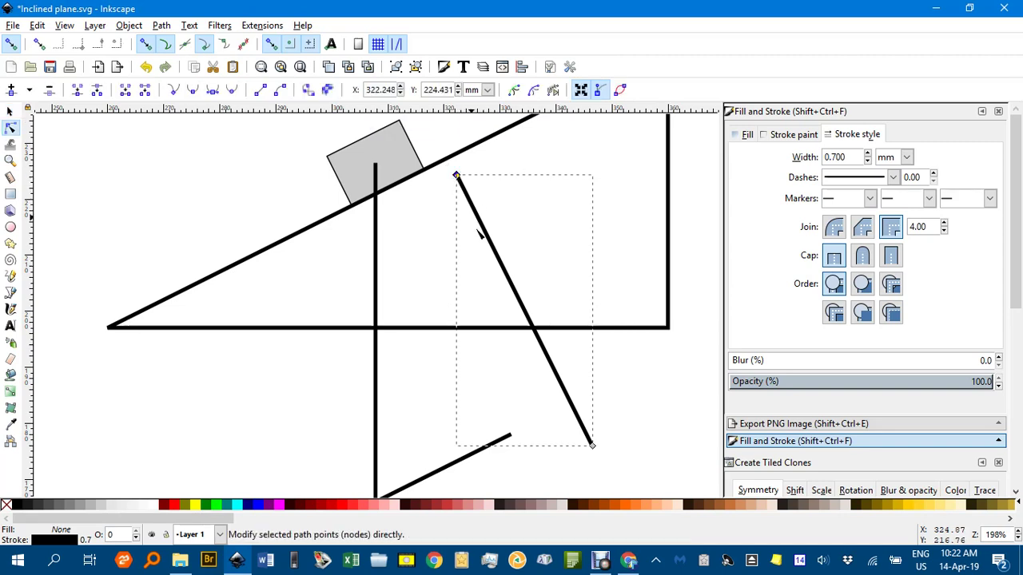
shift+click(592, 448)
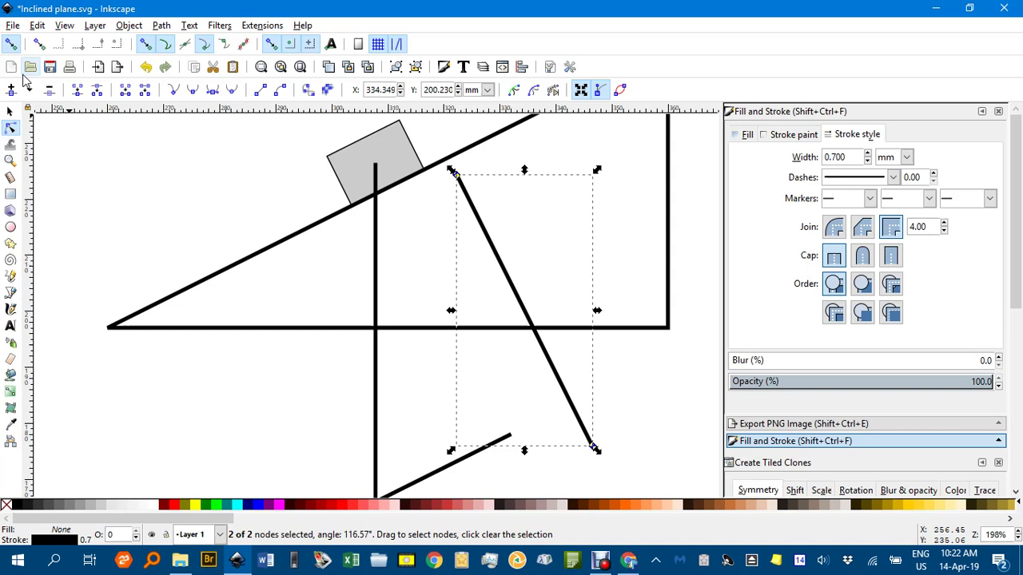
click(12, 91)
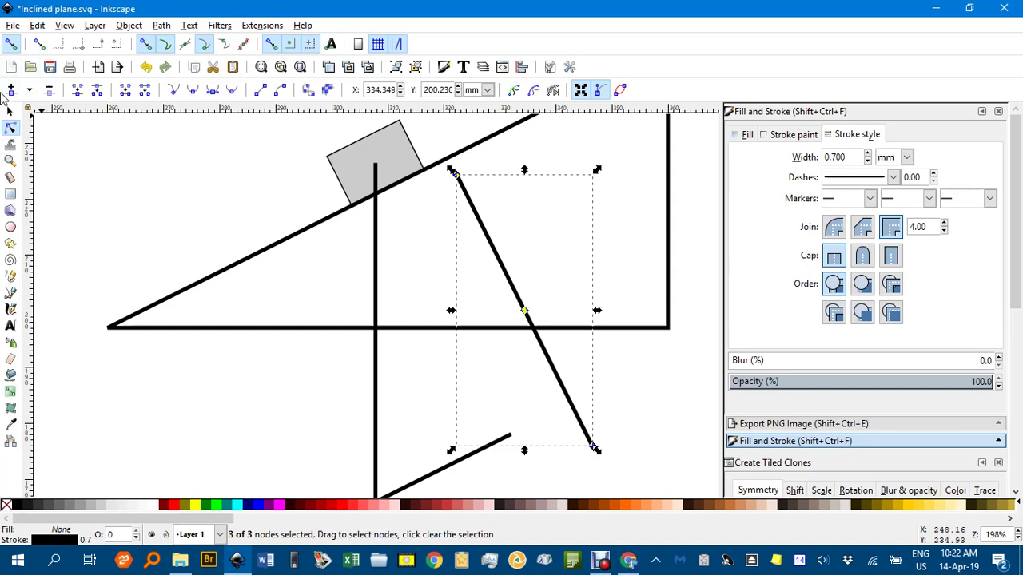
click(10, 111)
drag(501, 268, 419, 254)
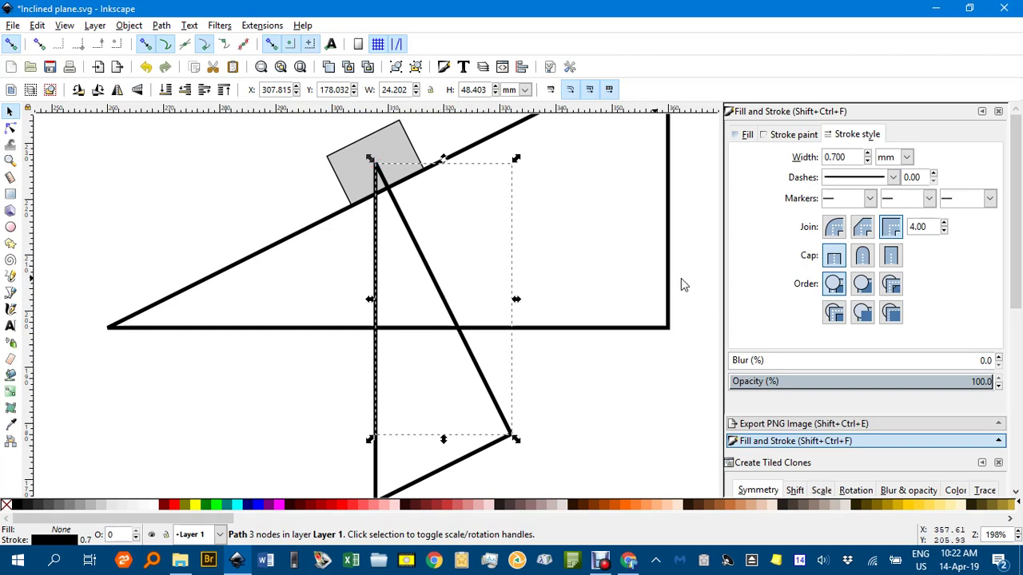
Set an arrow mid marker on the slanted force line, pointing down along it.
click(927, 200)
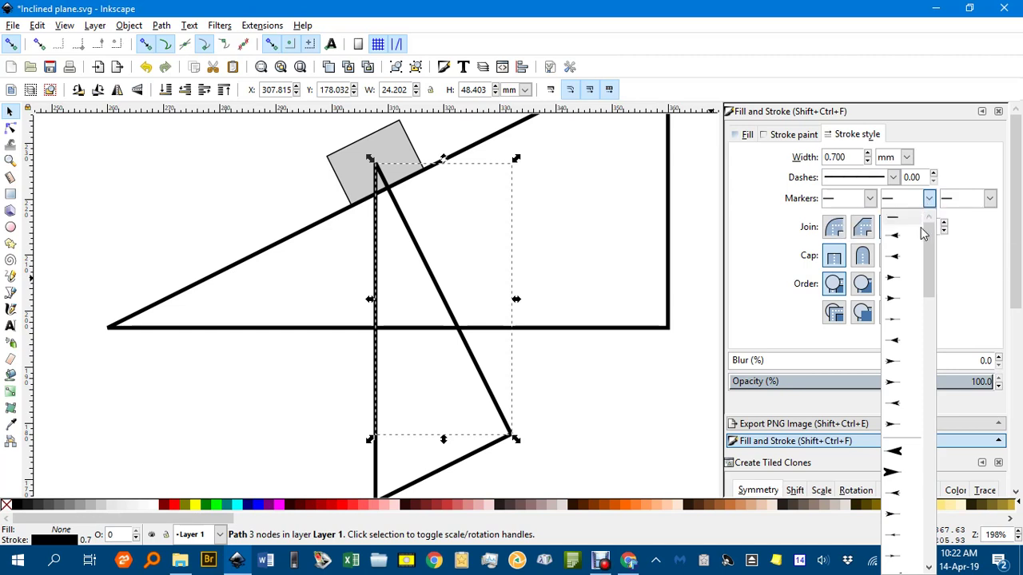
click(891, 278)
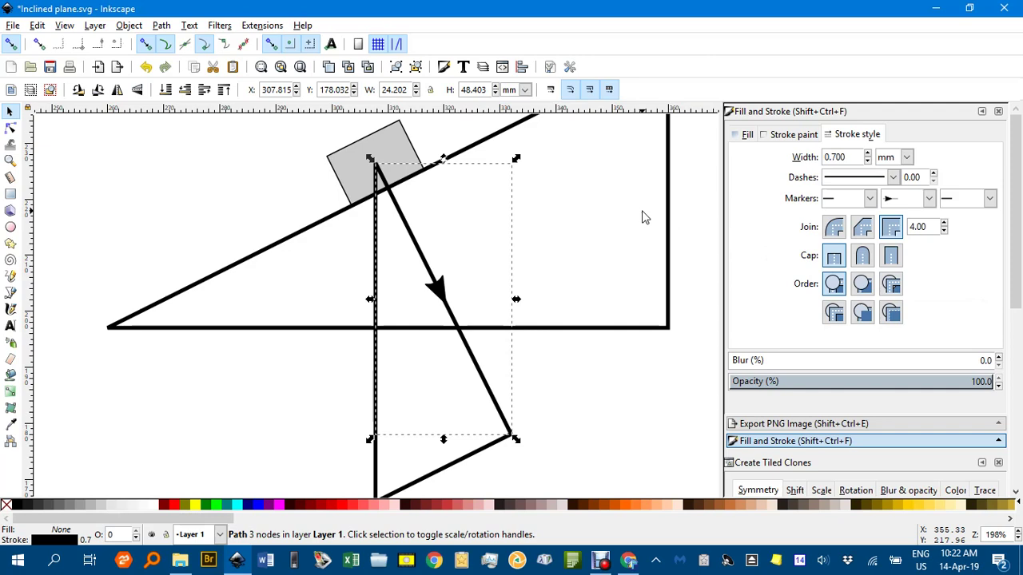
click(646, 265)
scroll(616, 281, down, 2)
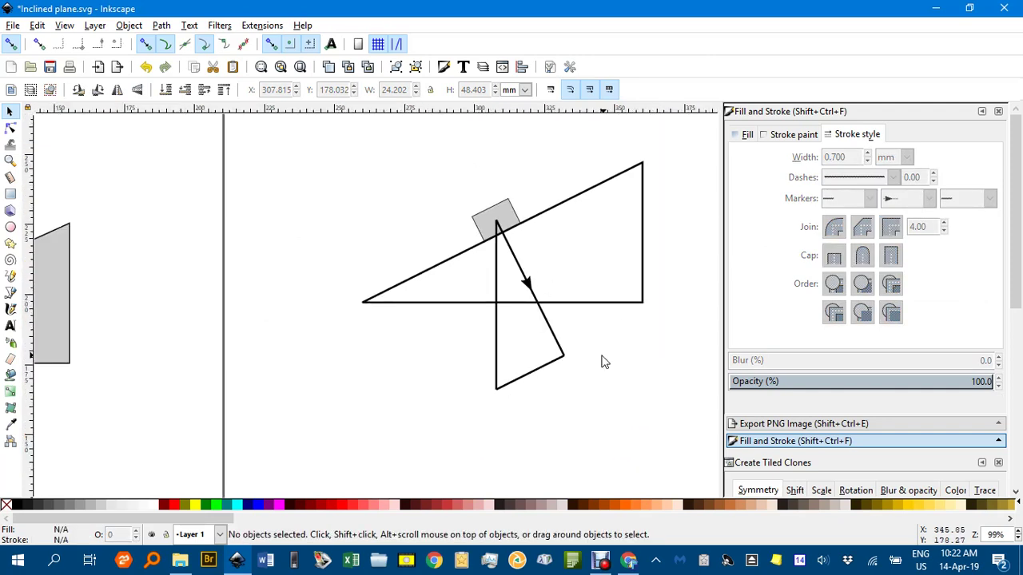
Move the short bottom line aside and insert a node midway along it.
click(544, 366)
scroll(565, 372, down, 4)
scroll(566, 372, right, 2)
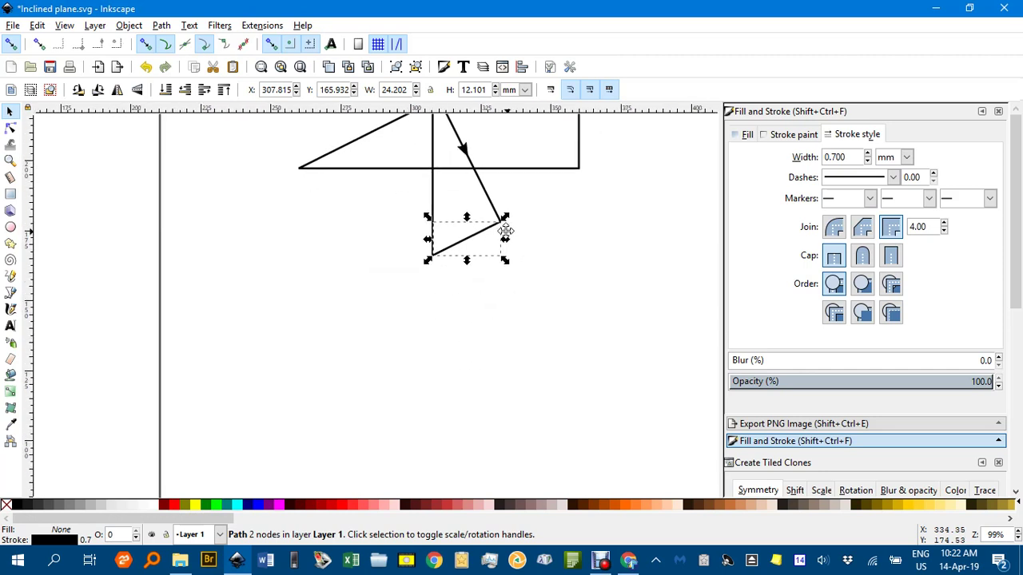
scroll(488, 236, right, 1)
drag(470, 243, 472, 274)
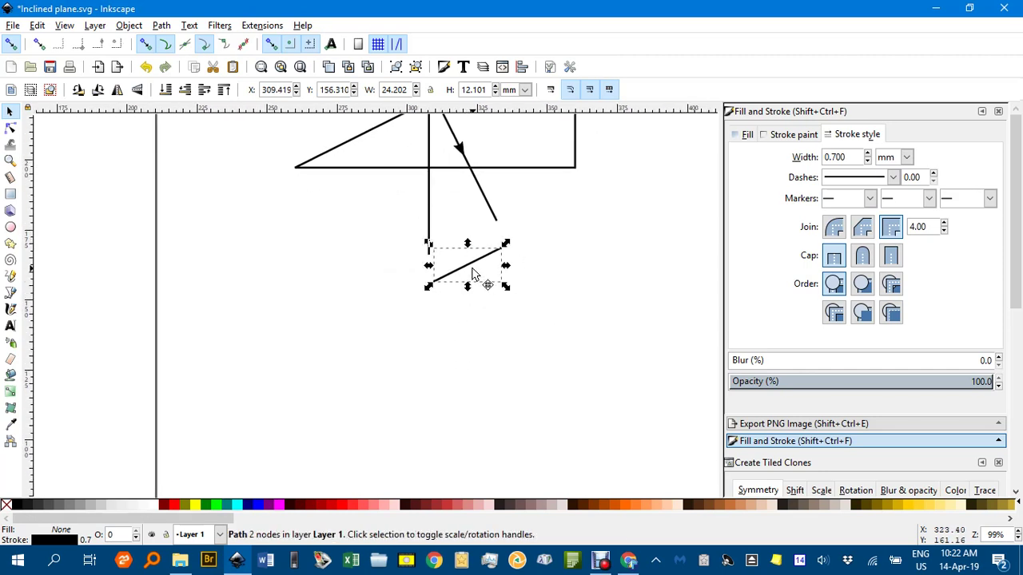
scroll(472, 274, up, 2)
key(n)
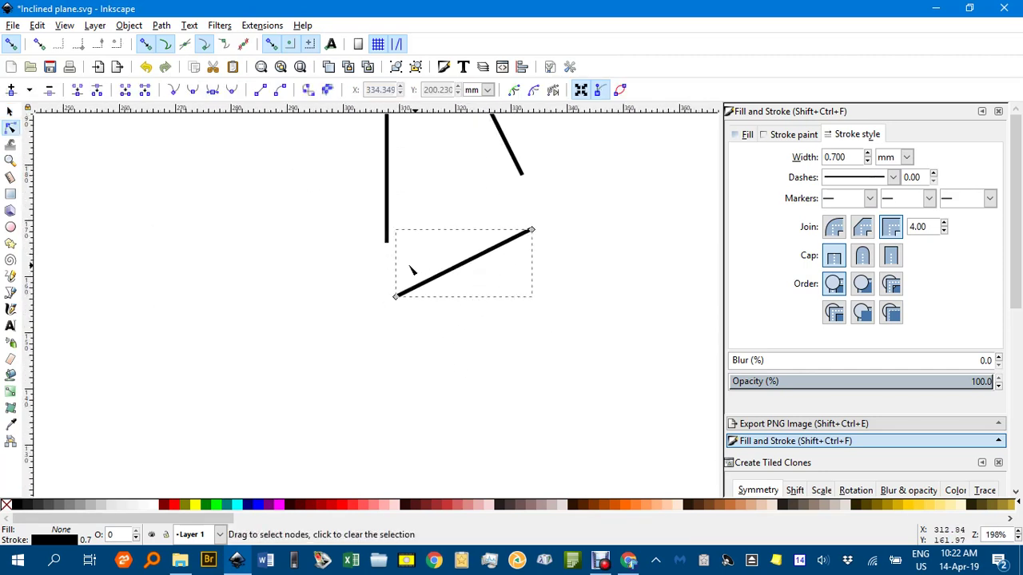
drag(323, 230, 605, 338)
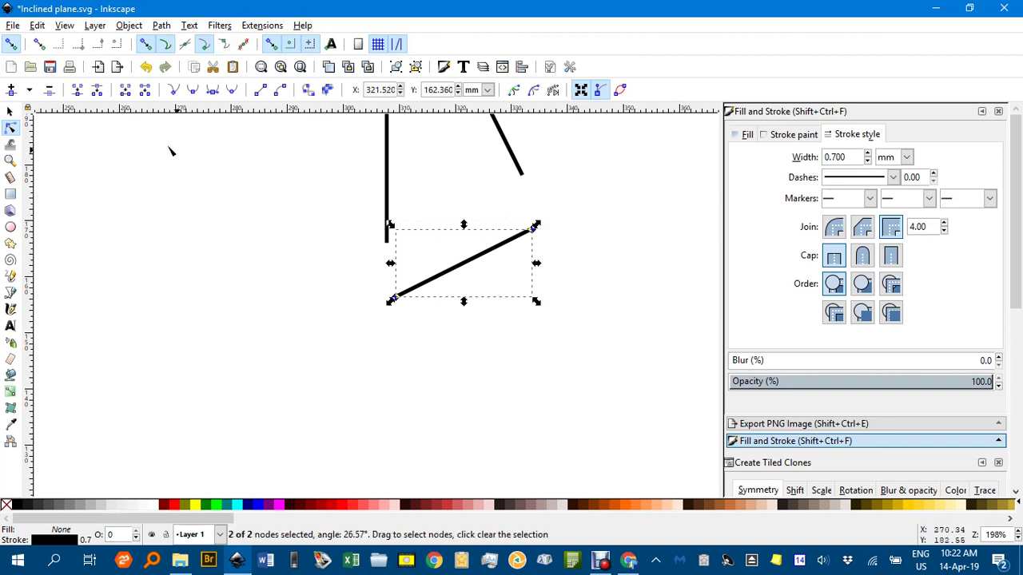
click(11, 90)
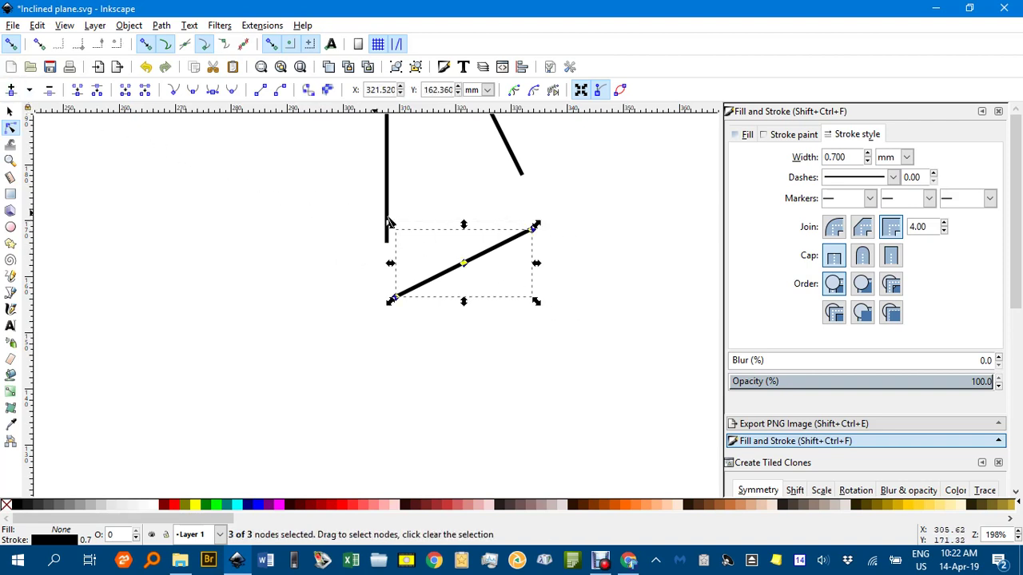
Give the bottom line an arrow mid marker and rejoin it to the vertical line's foot.
click(932, 199)
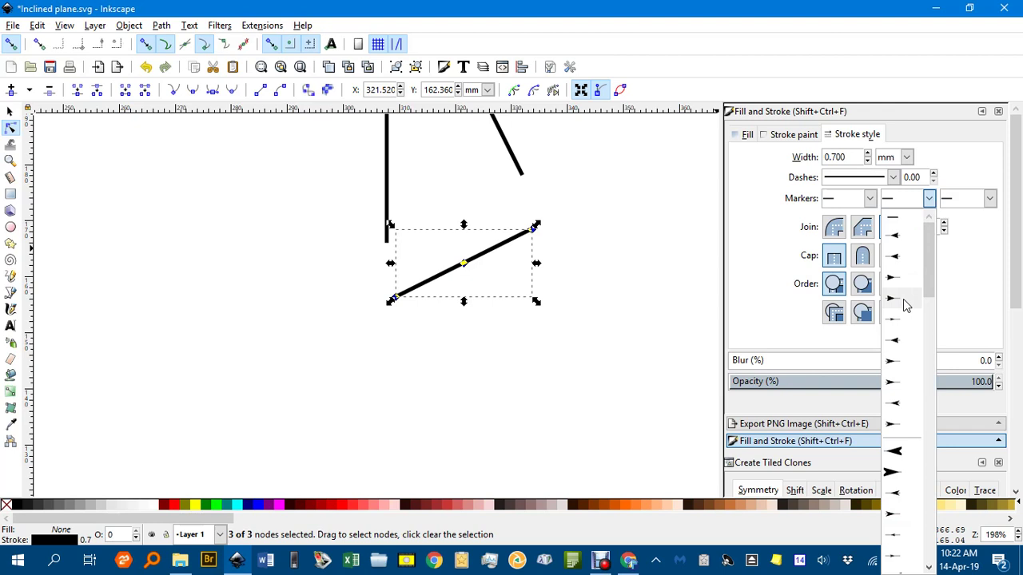
click(900, 344)
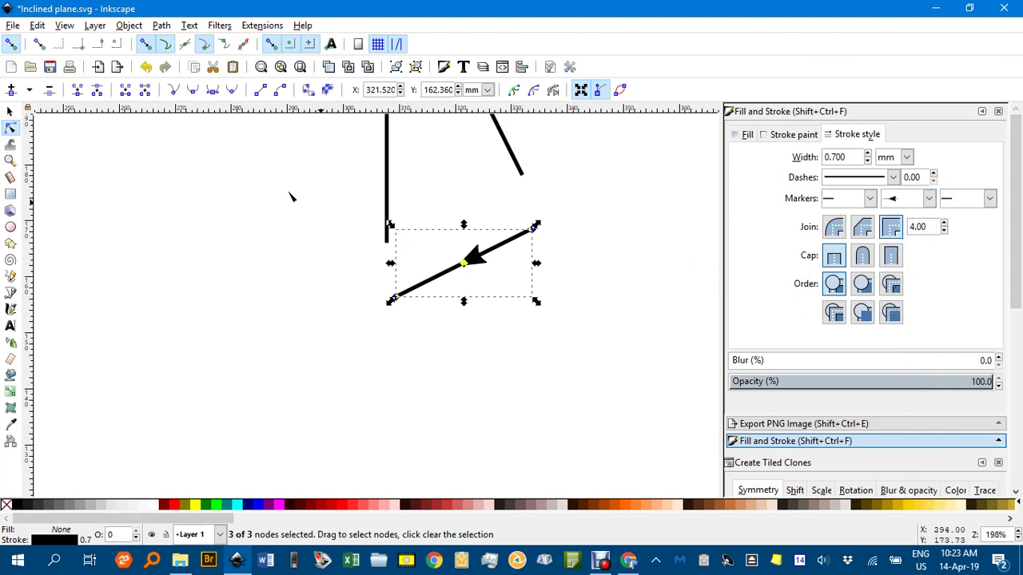
click(10, 111)
key(Escape)
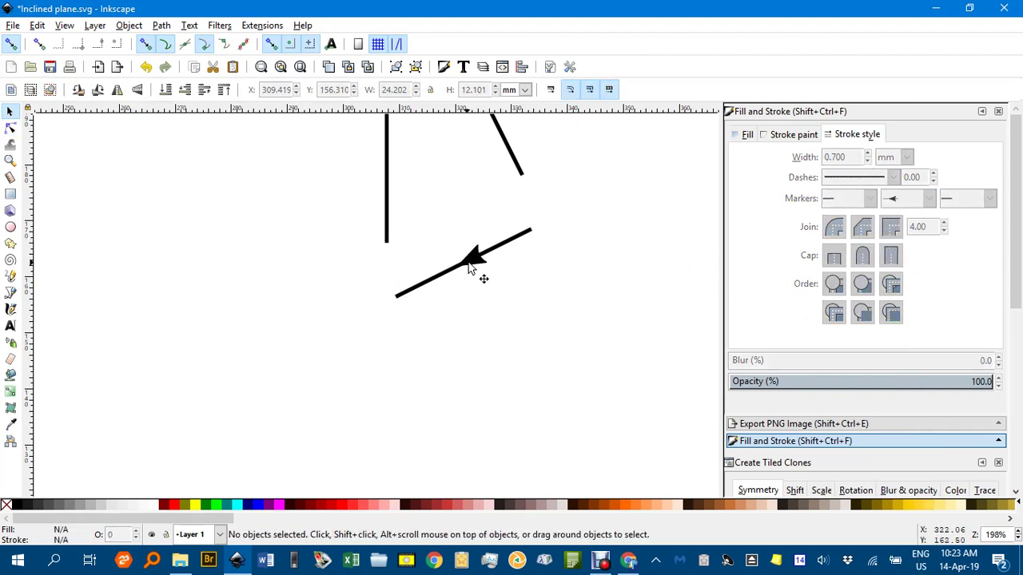
drag(470, 267, 466, 206)
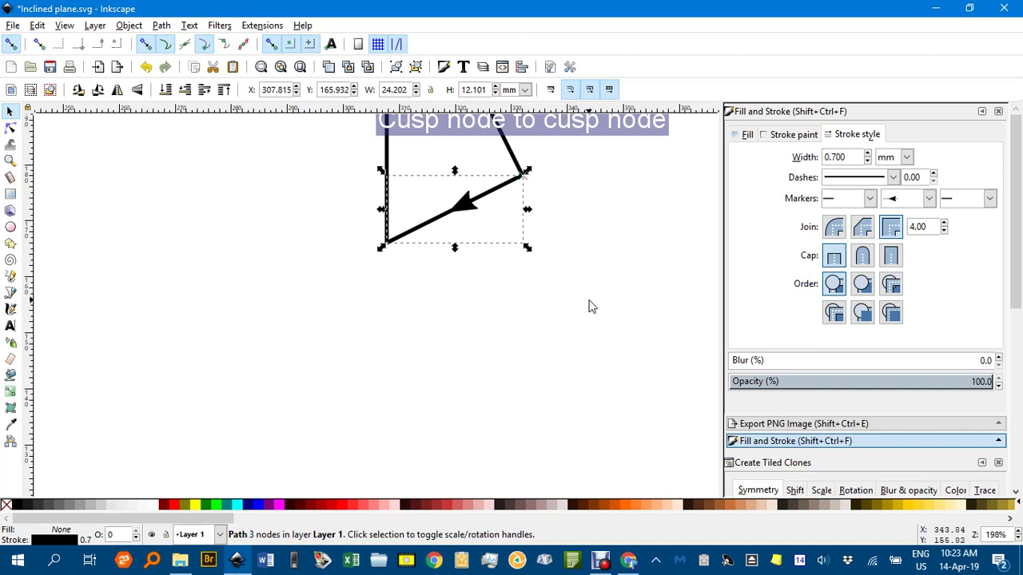
click(612, 311)
scroll(612, 311, down, 2)
scroll(589, 381, up, 2)
scroll(589, 381, up, 1)
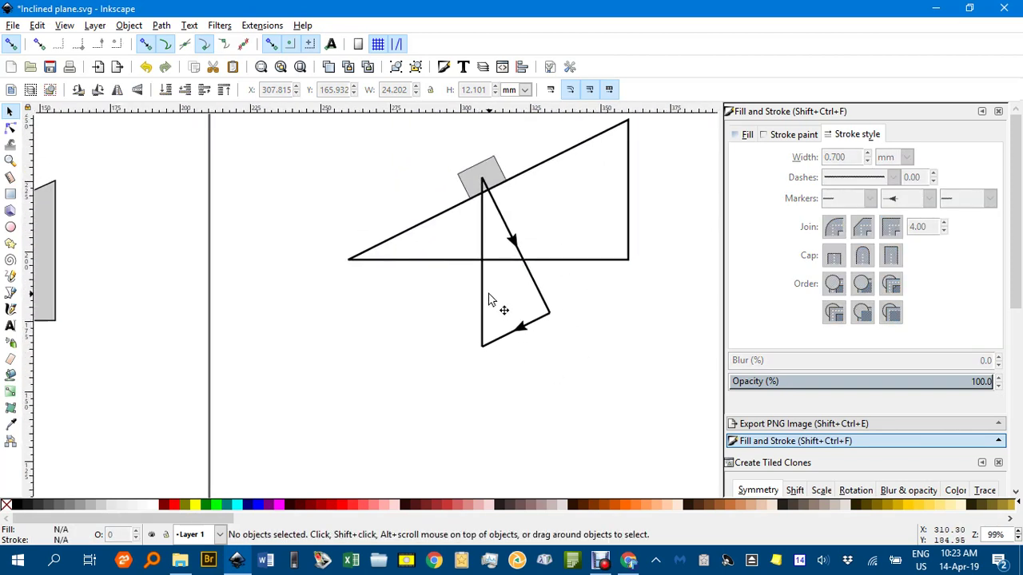
click(484, 302)
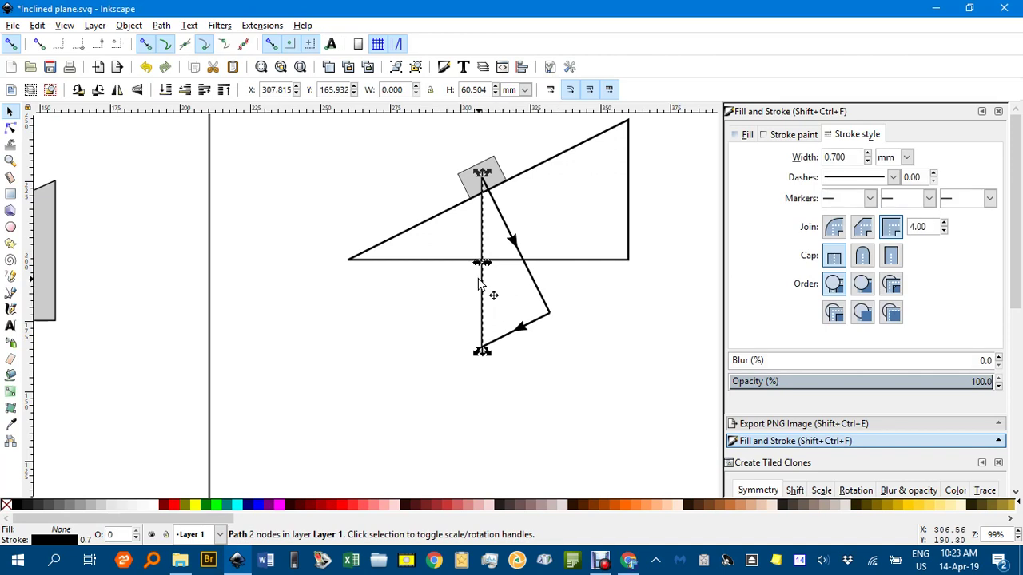
Add a middle node to the vertical line and give it a downward mid-path arrowhead.
drag(480, 284, 304, 307)
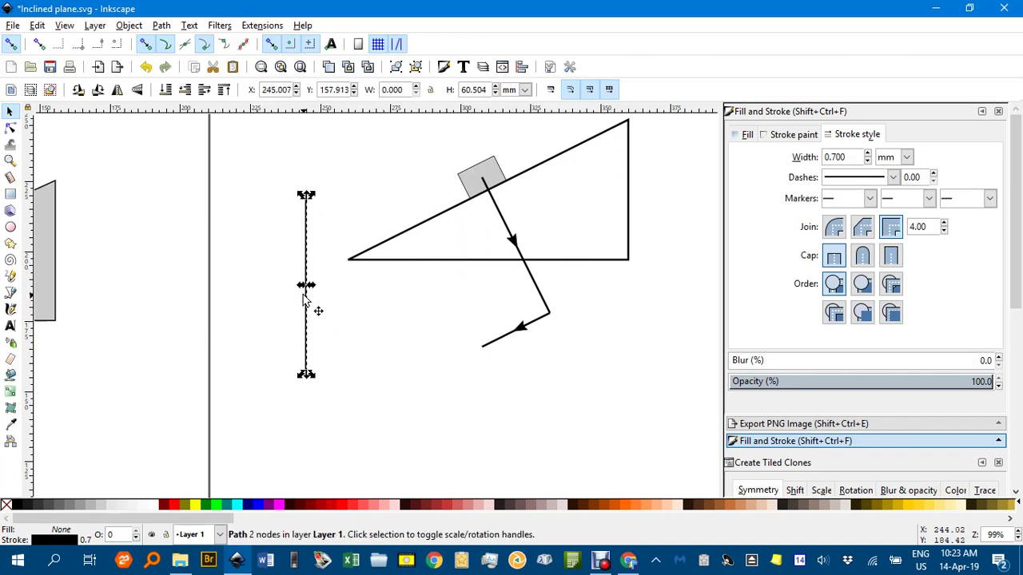
key(n)
drag(268, 171, 354, 393)
click(10, 91)
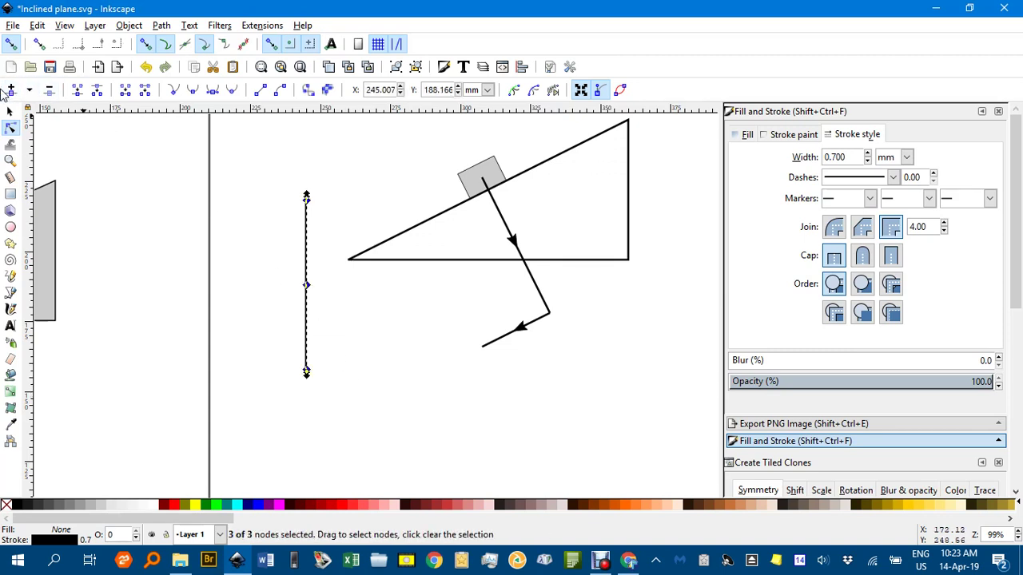
click(929, 198)
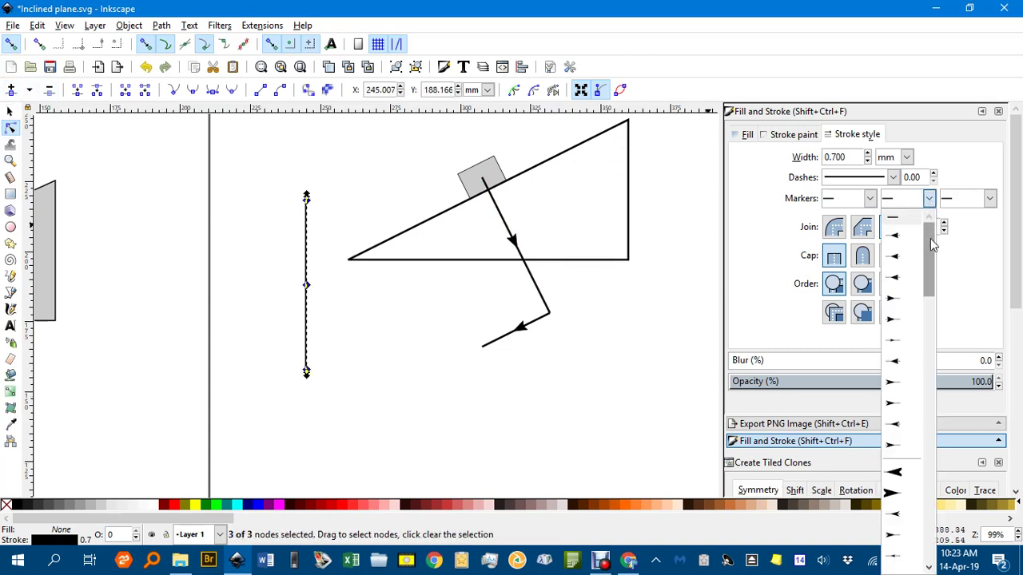
click(905, 266)
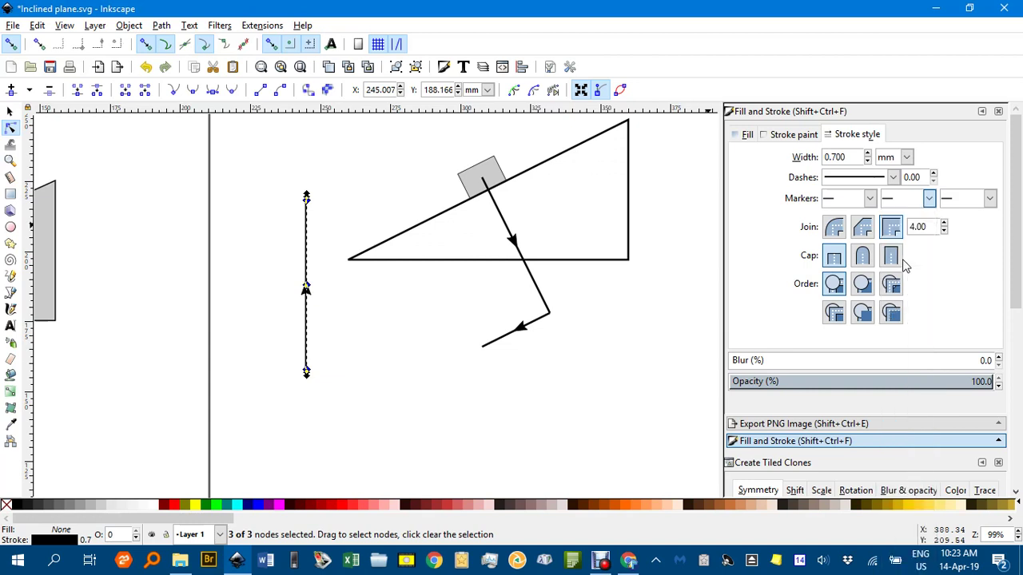
click(929, 199)
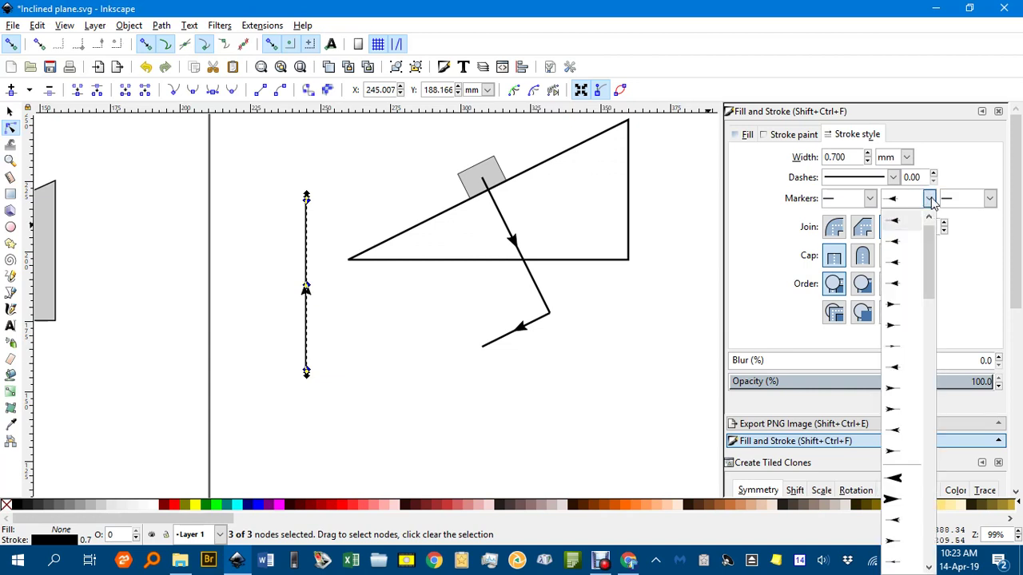
click(911, 304)
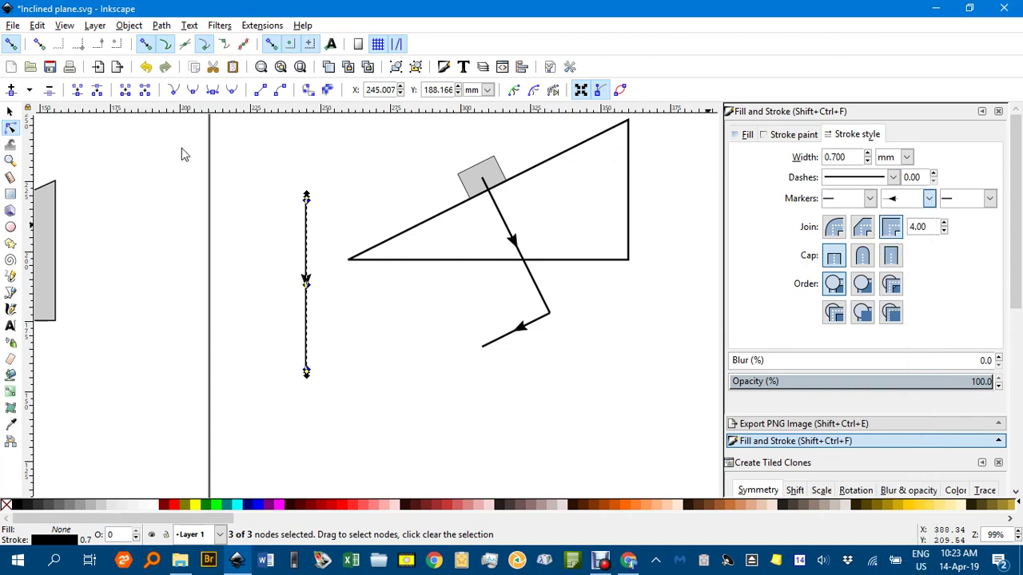
Snap the vertical arrow's top back to the block's centre point.
click(10, 112)
click(204, 180)
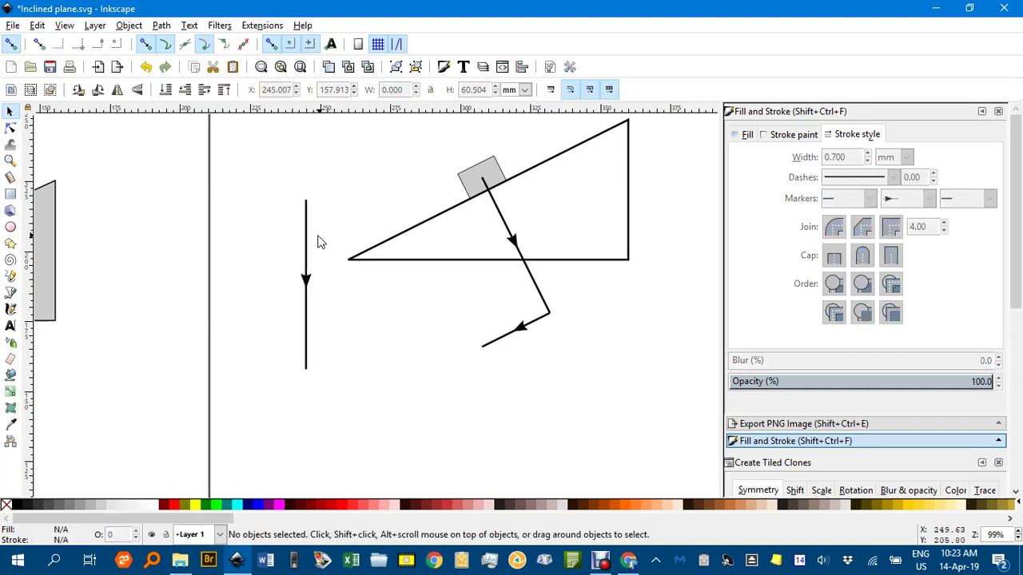
drag(303, 241, 493, 234)
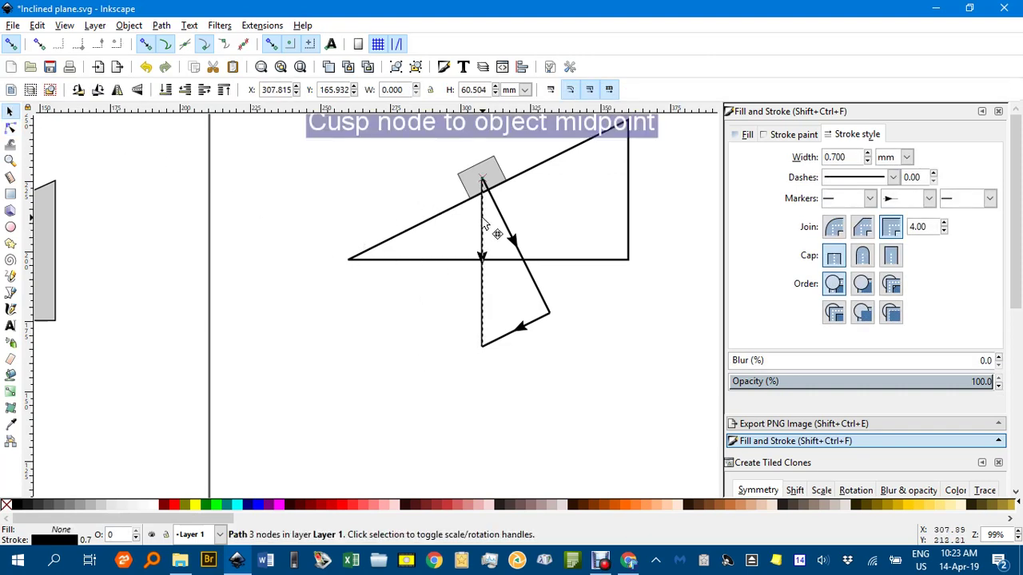
click(402, 311)
scroll(571, 338, down, 2)
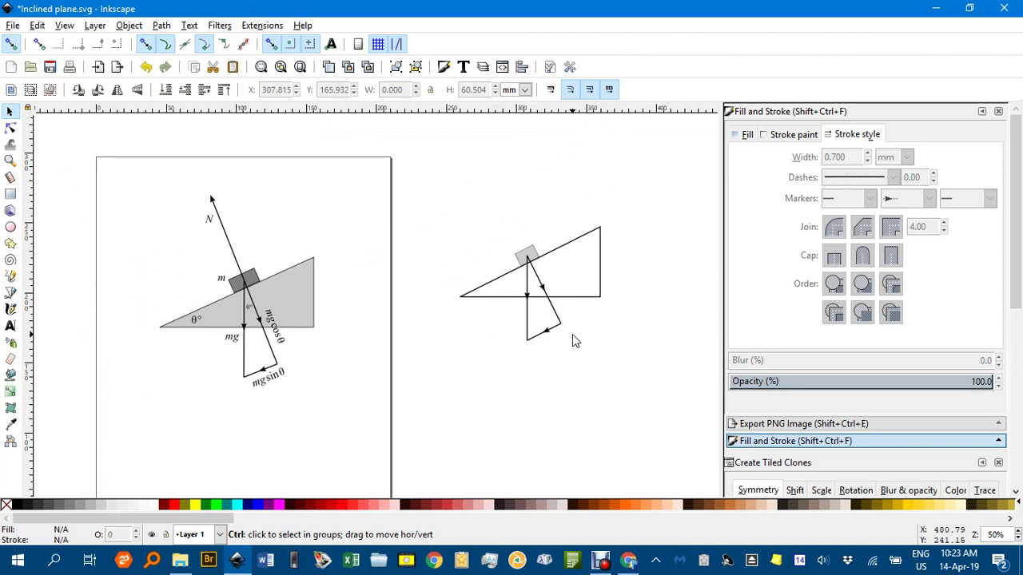
scroll(559, 345, up, 3)
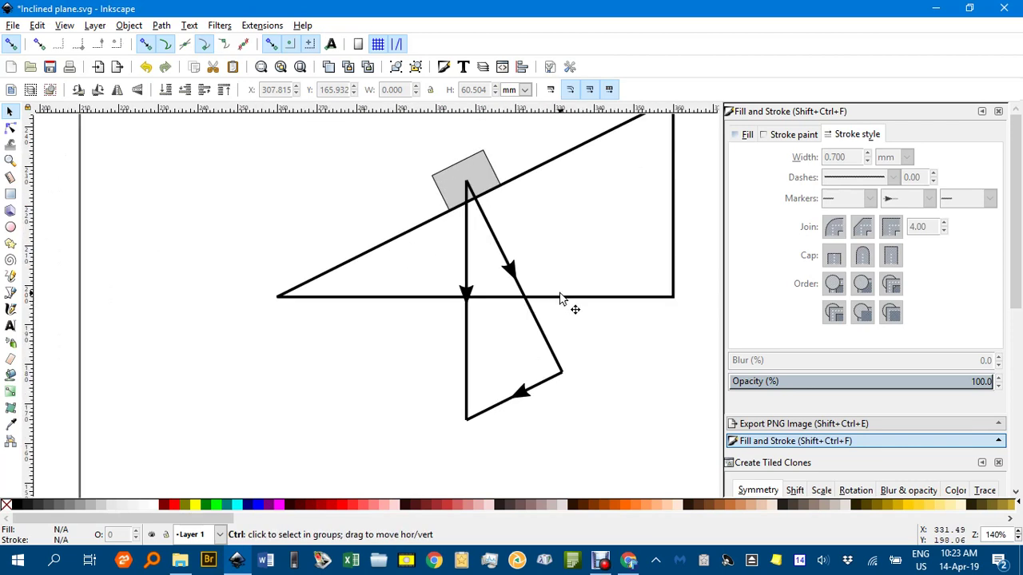
scroll(559, 296, down, 1)
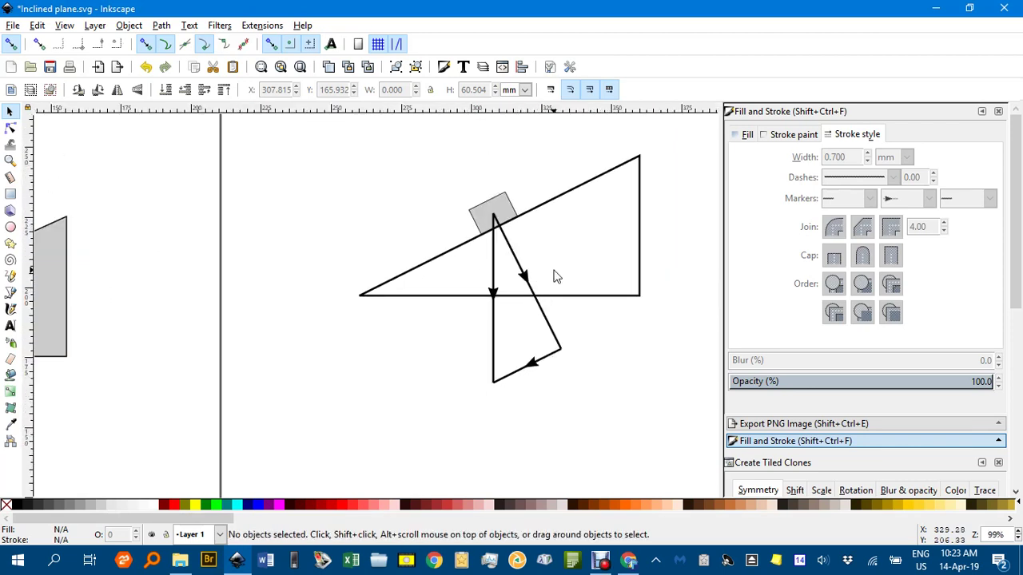
Flip a copy of the slanted arrow and place it above the block.
drag(557, 276, 484, 304)
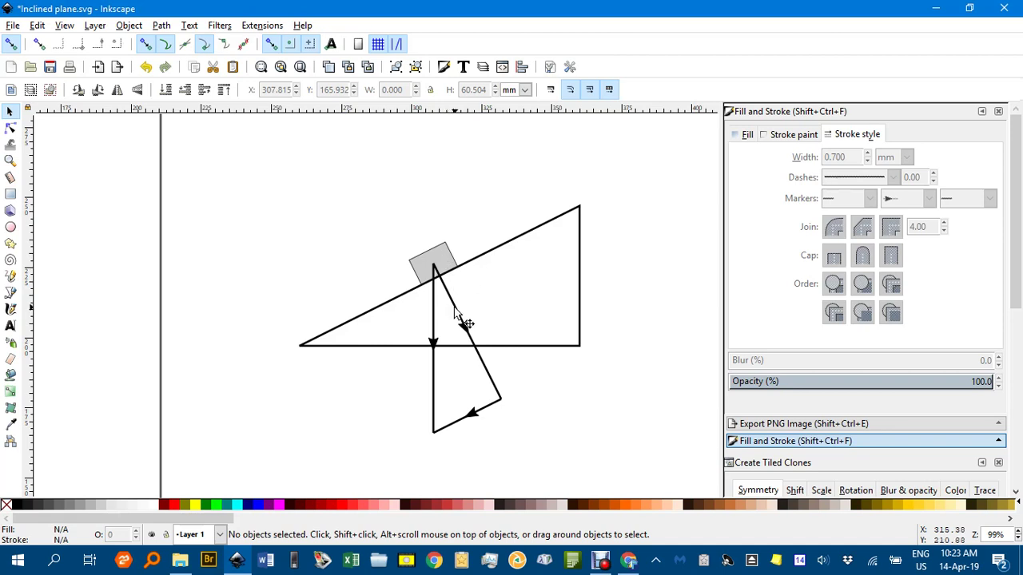
click(454, 310)
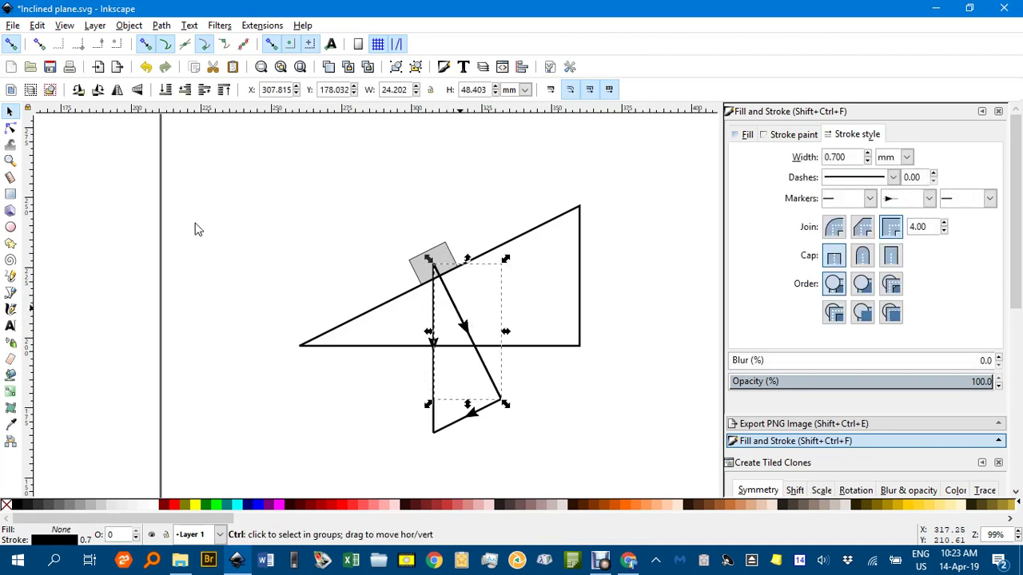
click(118, 90)
click(118, 90)
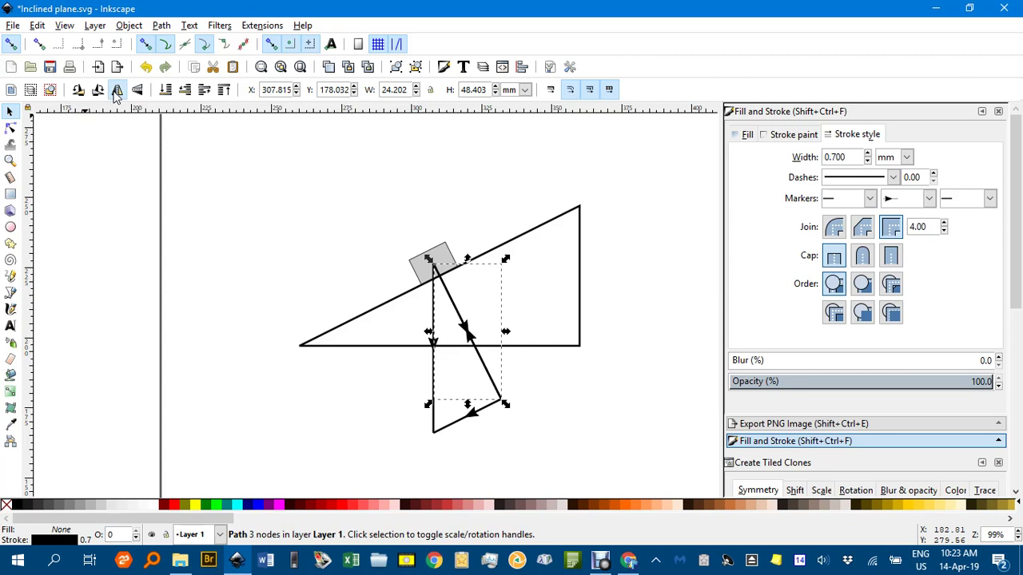
drag(468, 342, 400, 201)
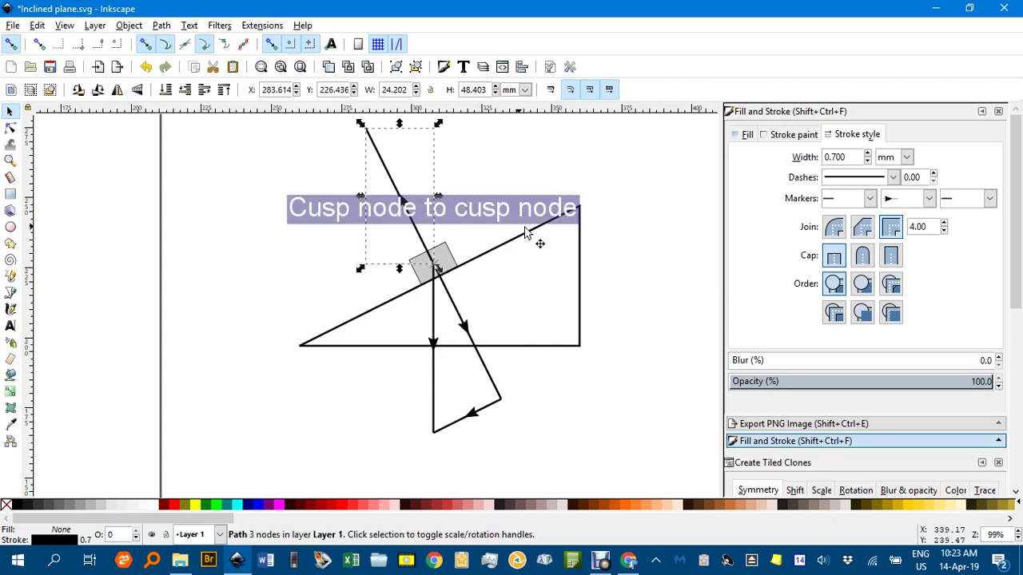
click(571, 174)
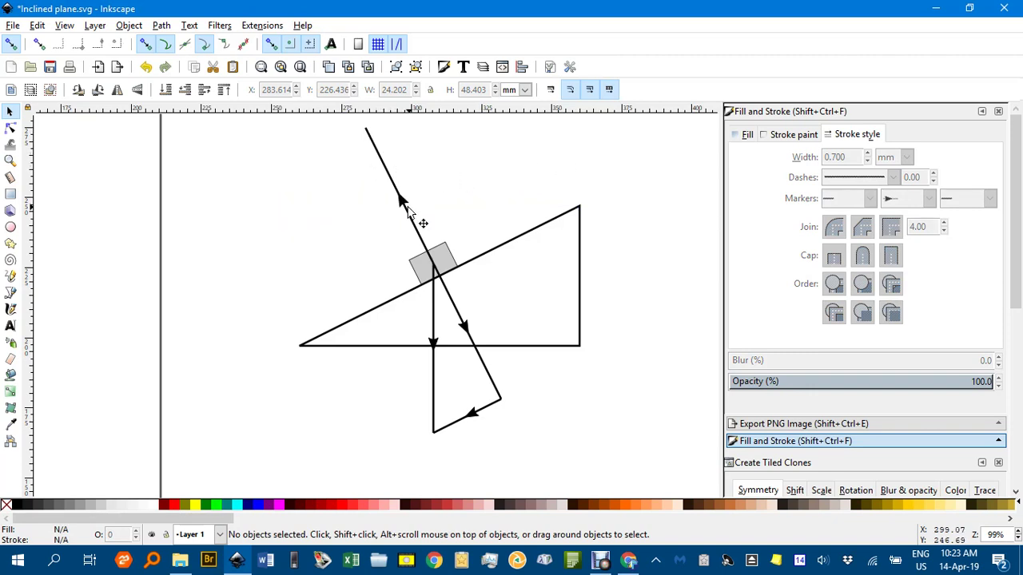
Set the new line's mid marker to none and add an arrowhead end marker.
click(404, 210)
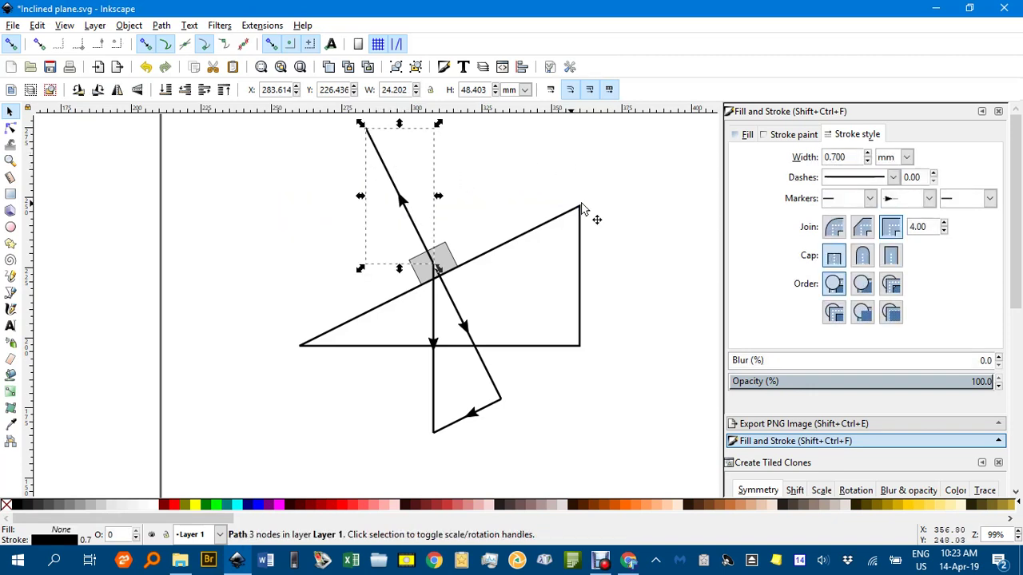
click(929, 200)
click(913, 219)
click(988, 200)
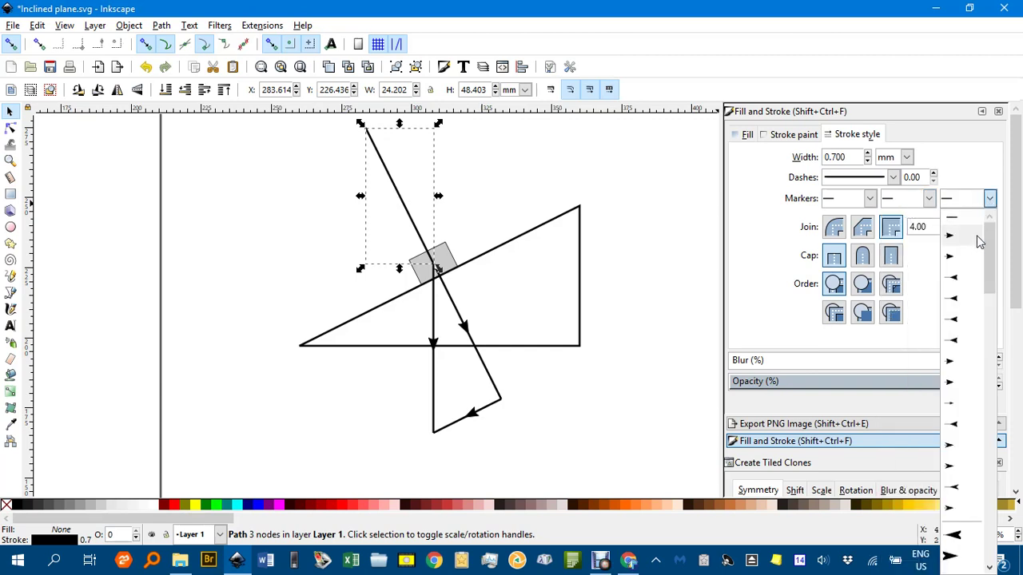
click(979, 242)
click(657, 207)
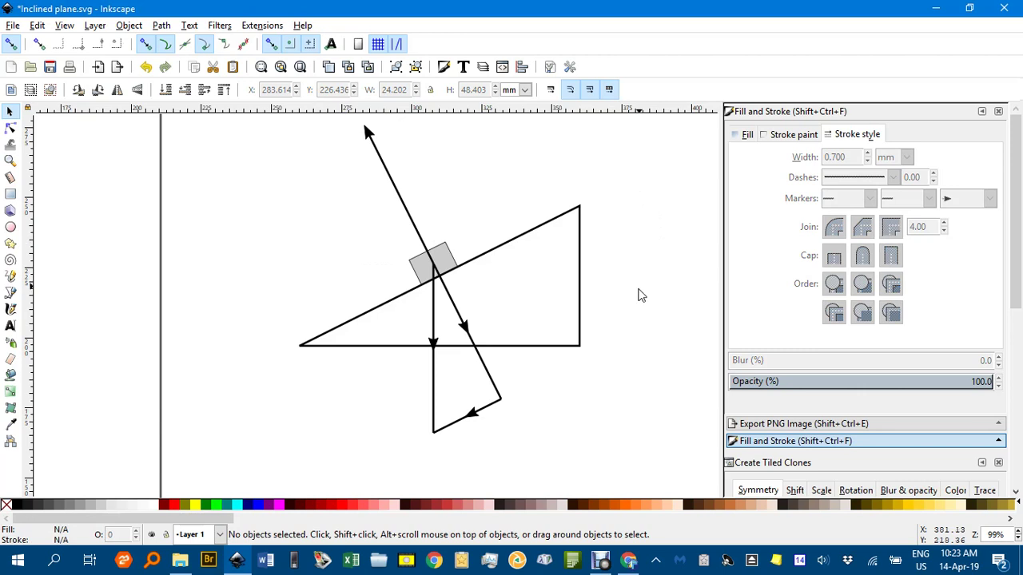
Fill the incline triangle with a light grey swatch.
ctrl+scroll(627, 312, down, 1)
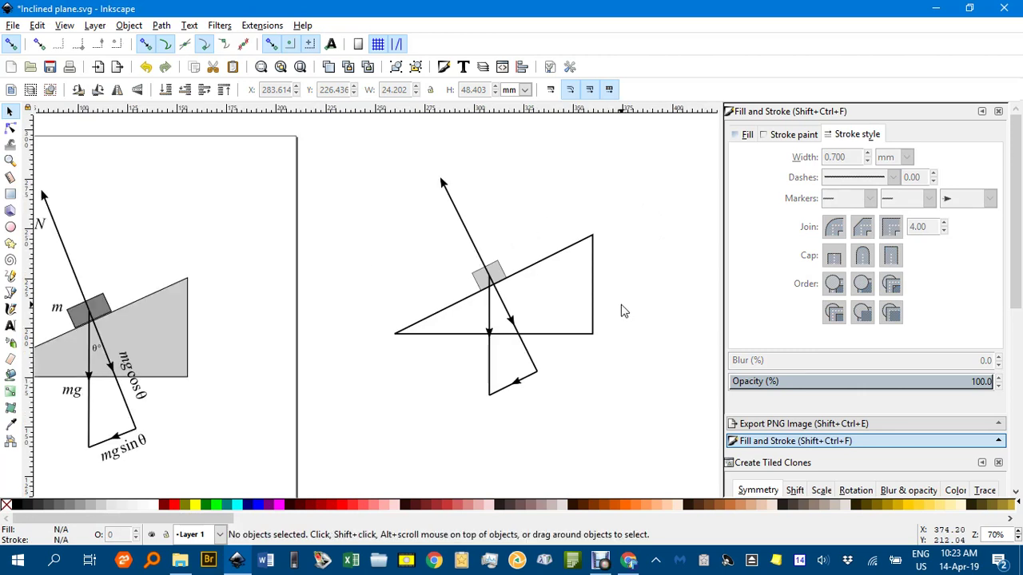
click(543, 267)
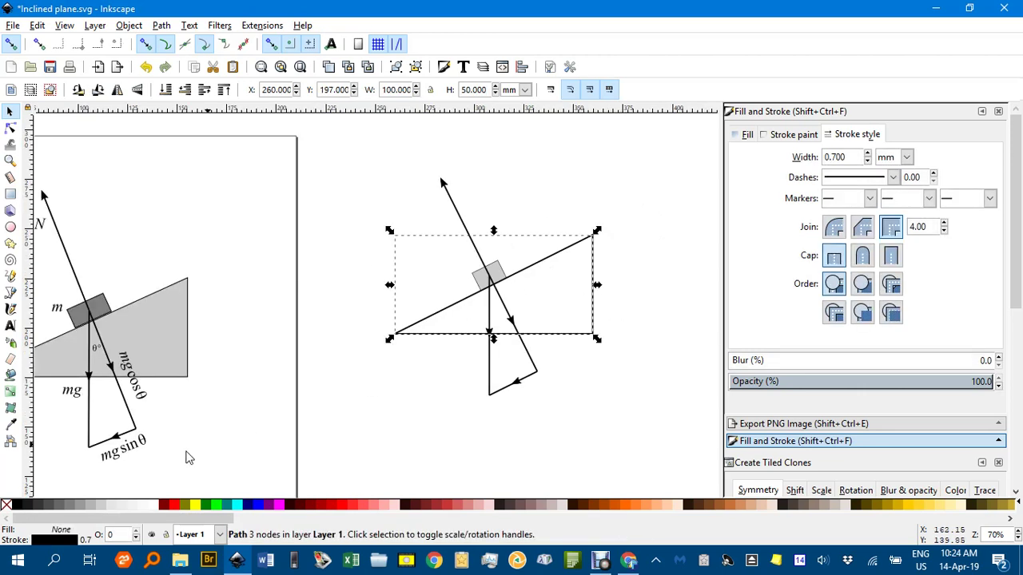
click(117, 505)
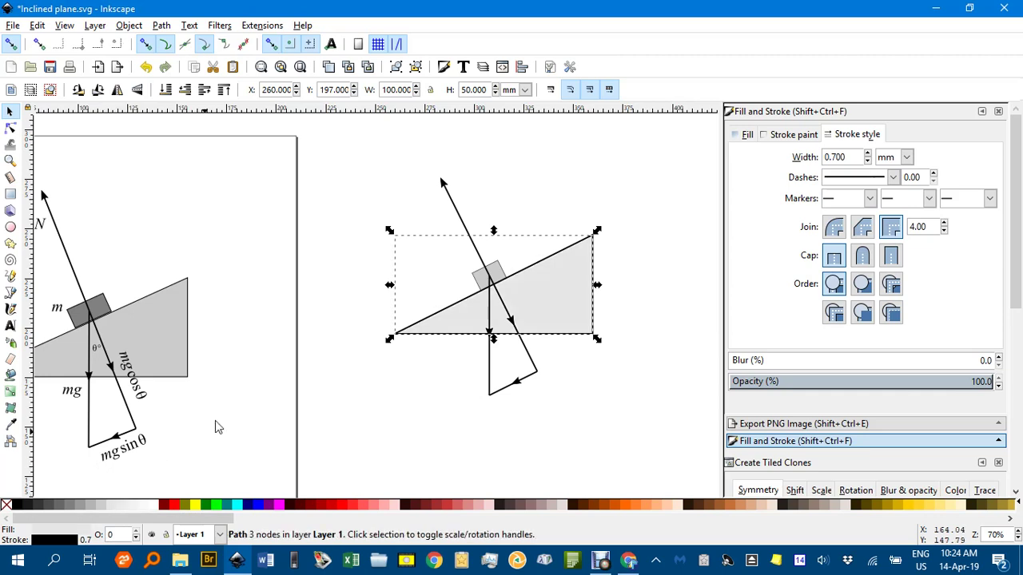
click(490, 201)
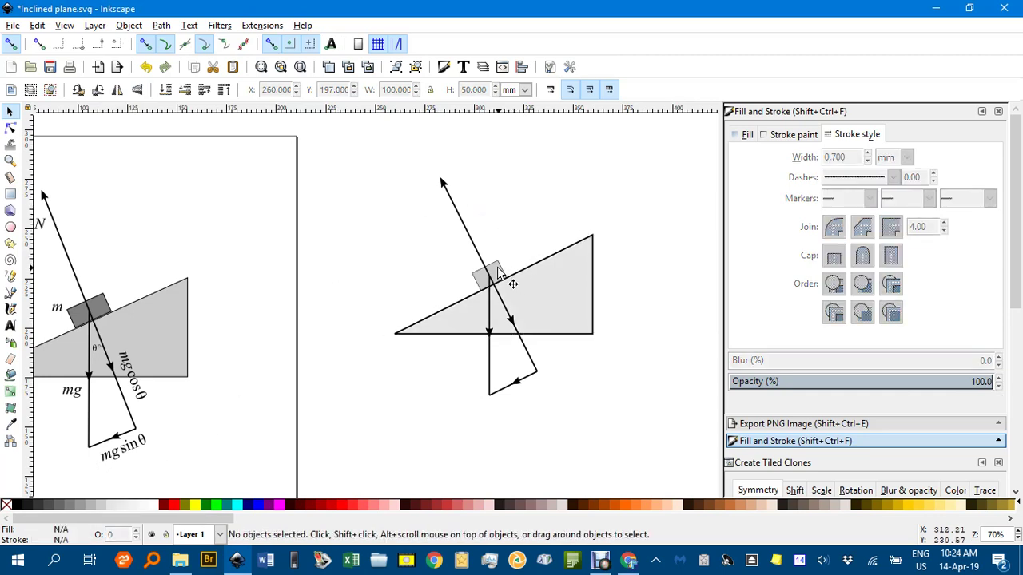
Fill the block on the incline with 30% gray.
click(497, 271)
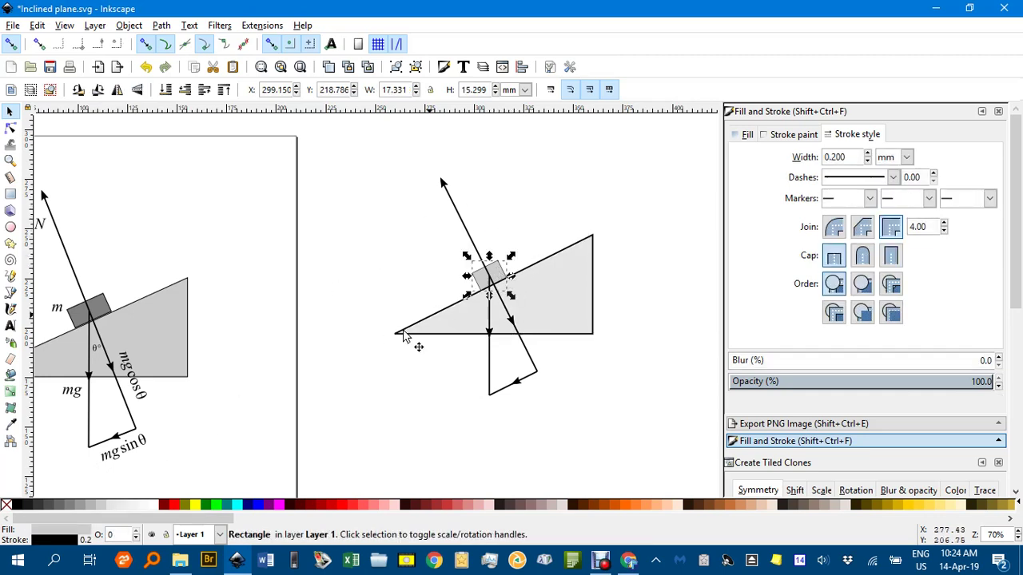
click(92, 509)
click(362, 303)
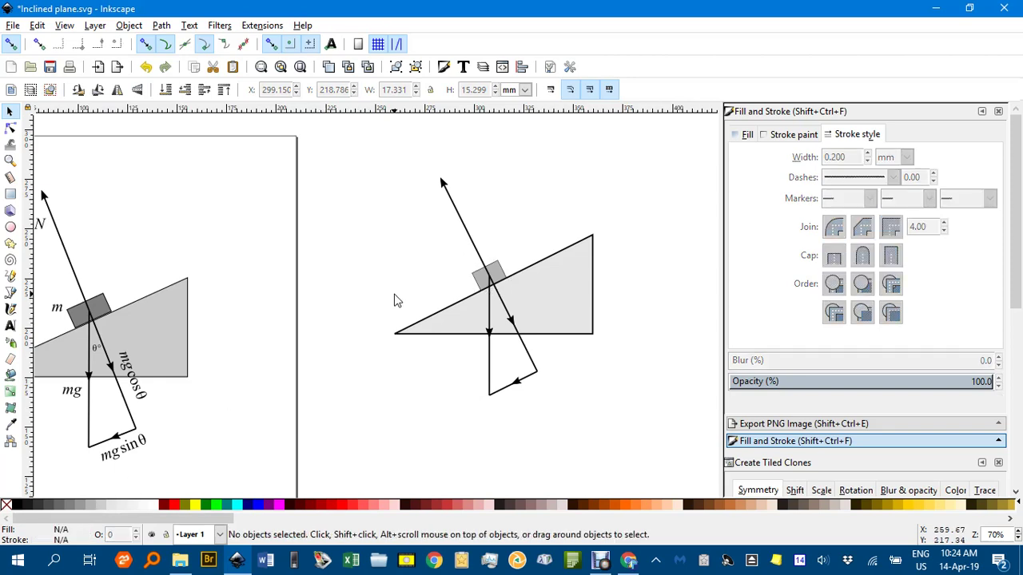
scroll(511, 300, left, 1)
scroll(522, 290, left, 2)
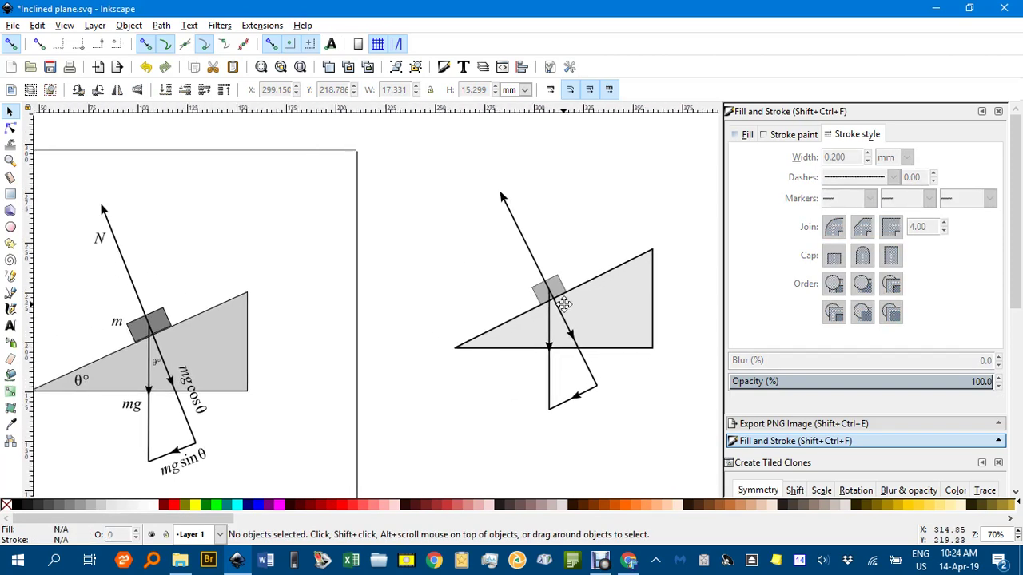
scroll(519, 287, right, 3)
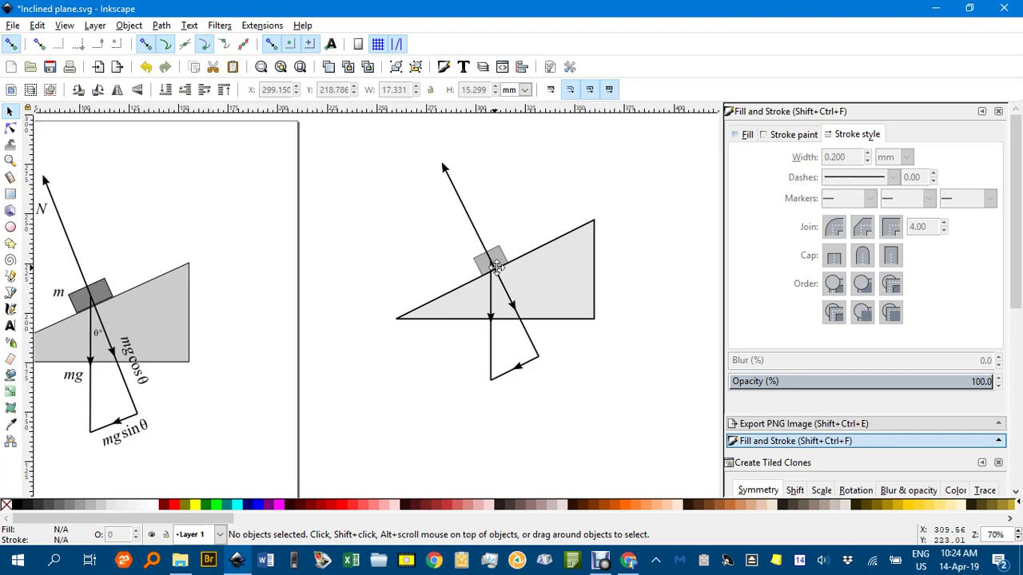
scroll(512, 283, left, 1)
scroll(519, 286, up, 1)
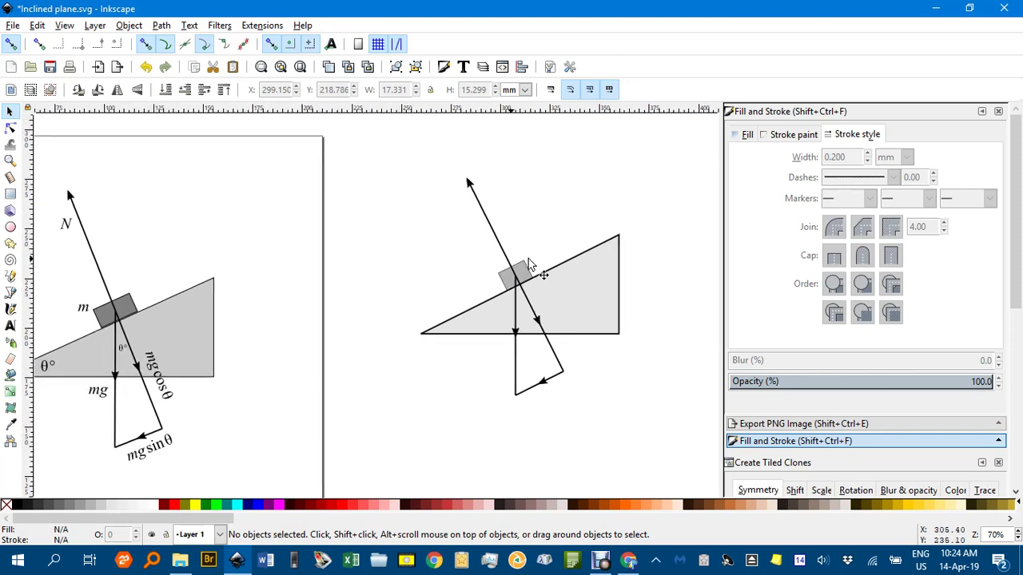
Create an italic N text label above the normal-force arrow.
mouse_move(529, 264)
mouse_down()
mouse_move(422, 251)
mouse_move(392, 288)
mouse_move(372, 280)
mouse_move(373, 265)
mouse_up()
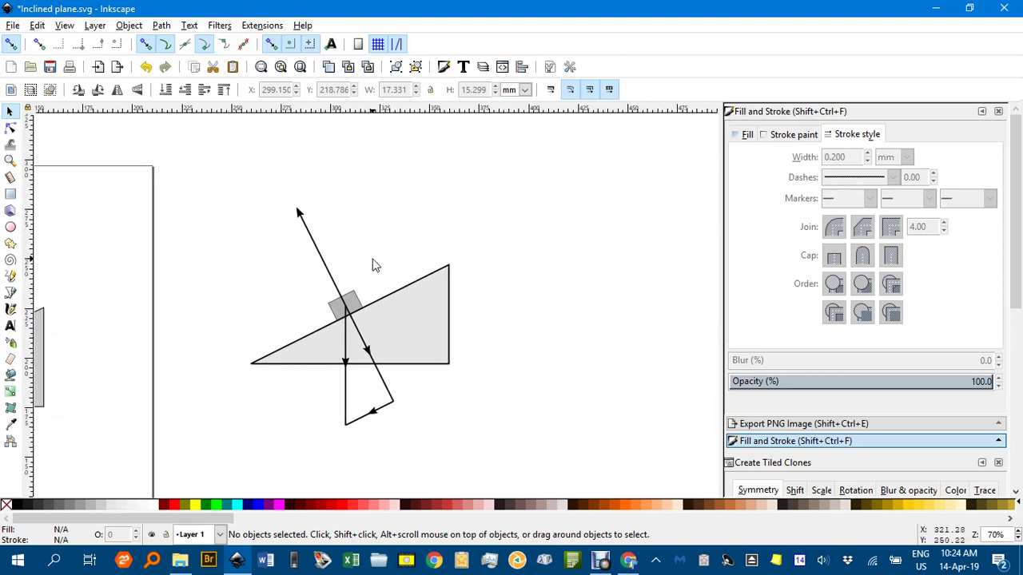
key(t)
click(405, 193)
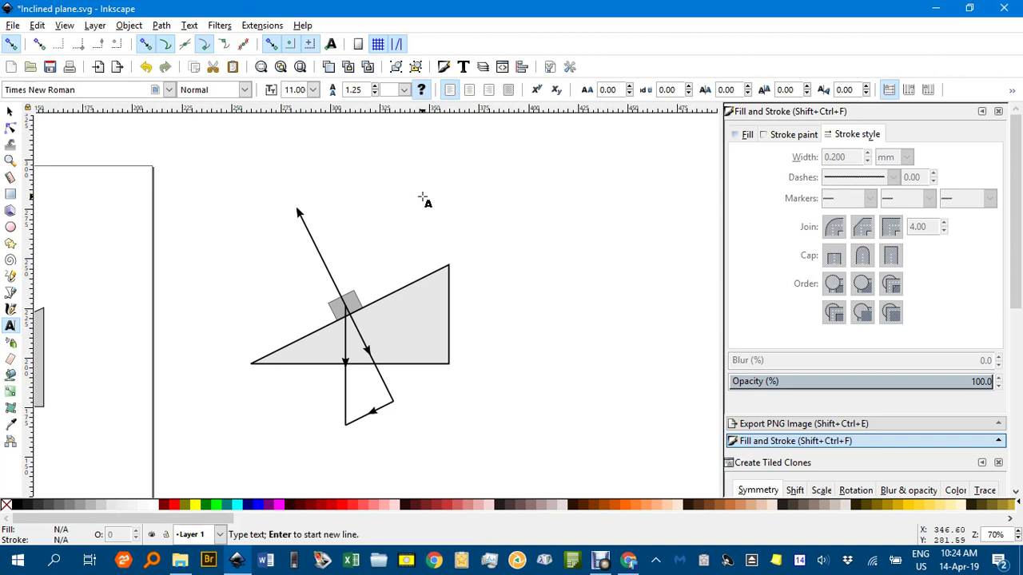
text(a)
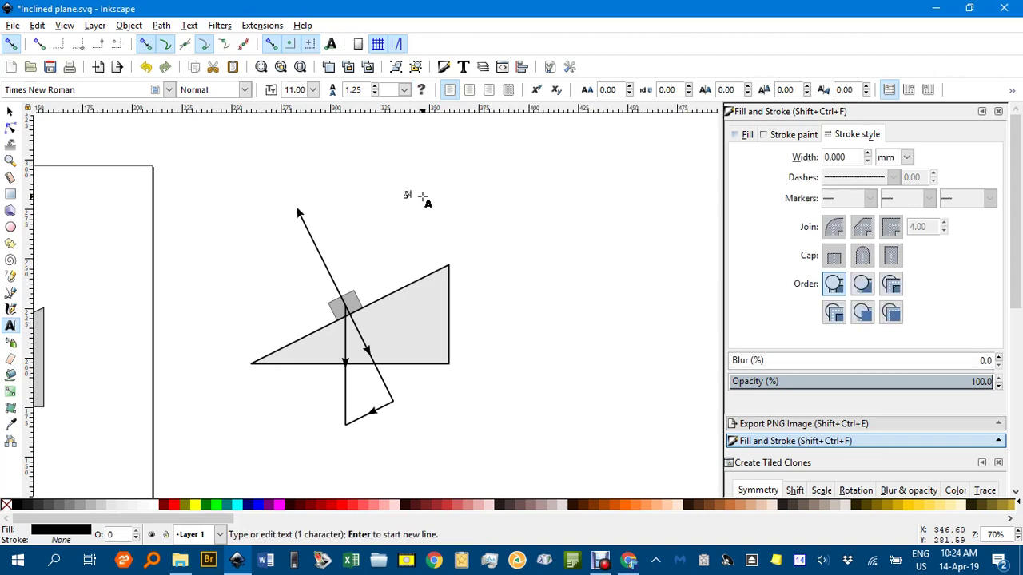
click(244, 90)
click(233, 125)
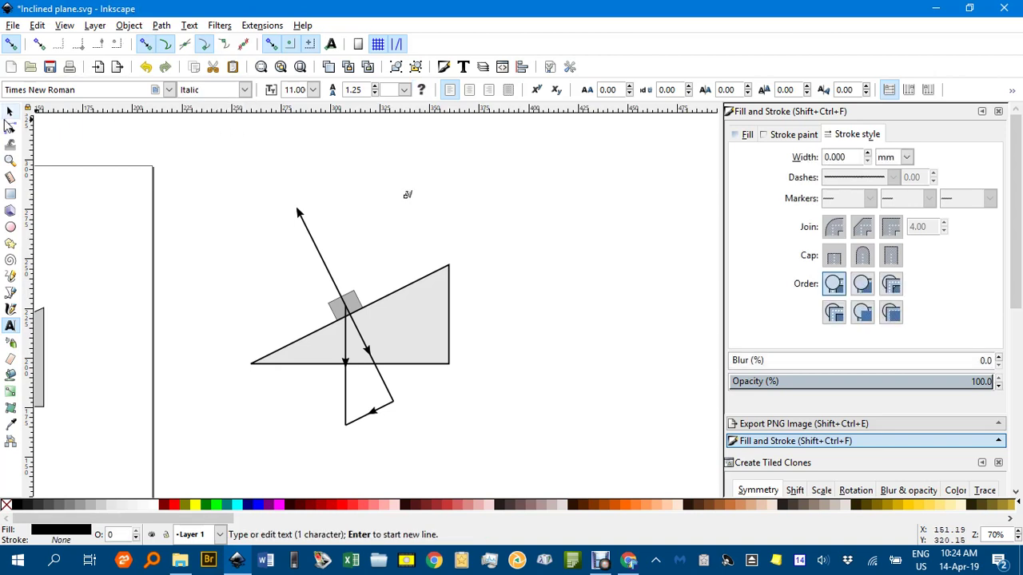
click(10, 111)
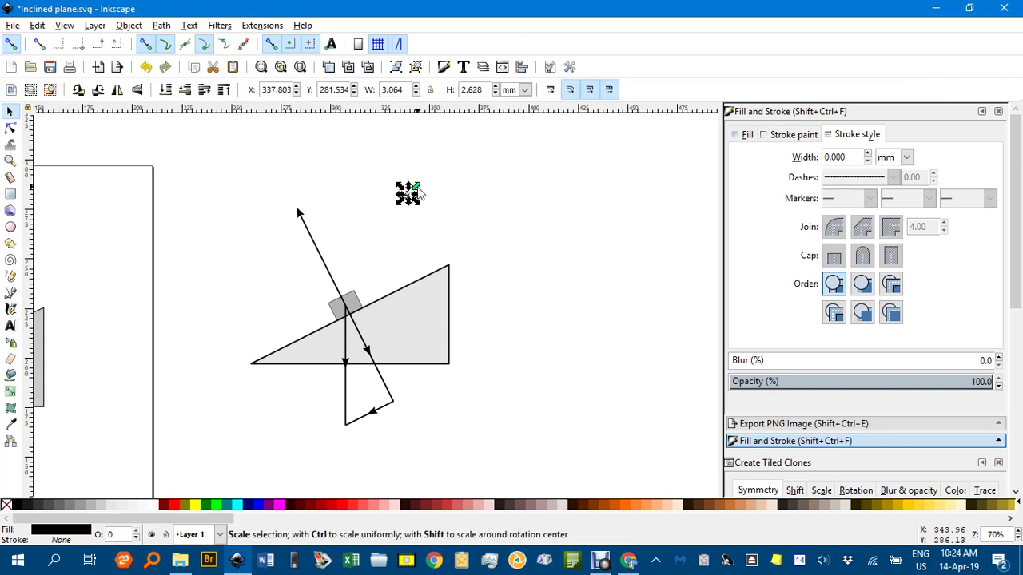
Scale the N label to about 26.82 pt and place it just above the arrow tip.
drag(417, 189, 299, 224)
scroll(388, 221, left, 3)
scroll(388, 221, down, 1)
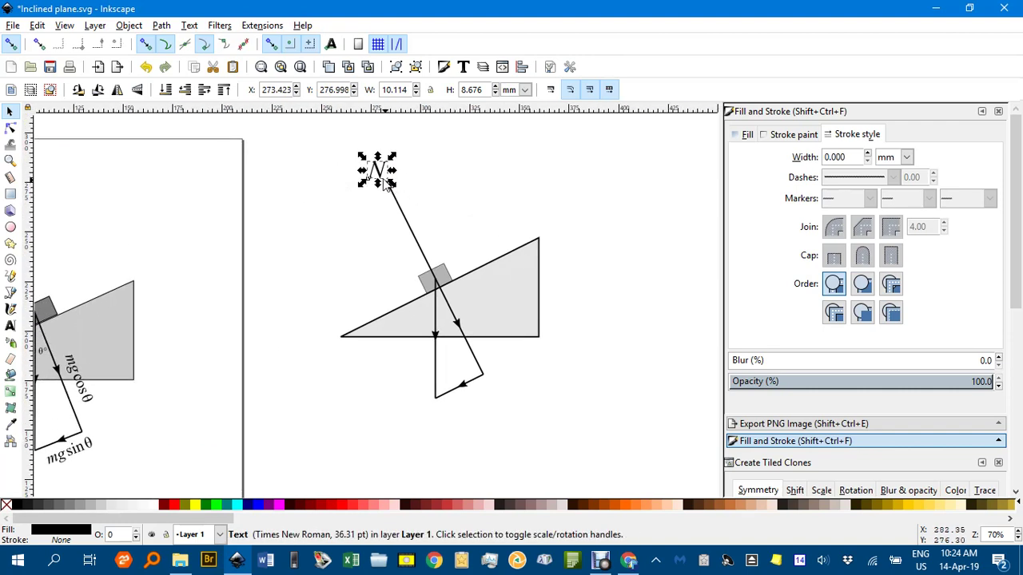
scroll(386, 171, up, 2)
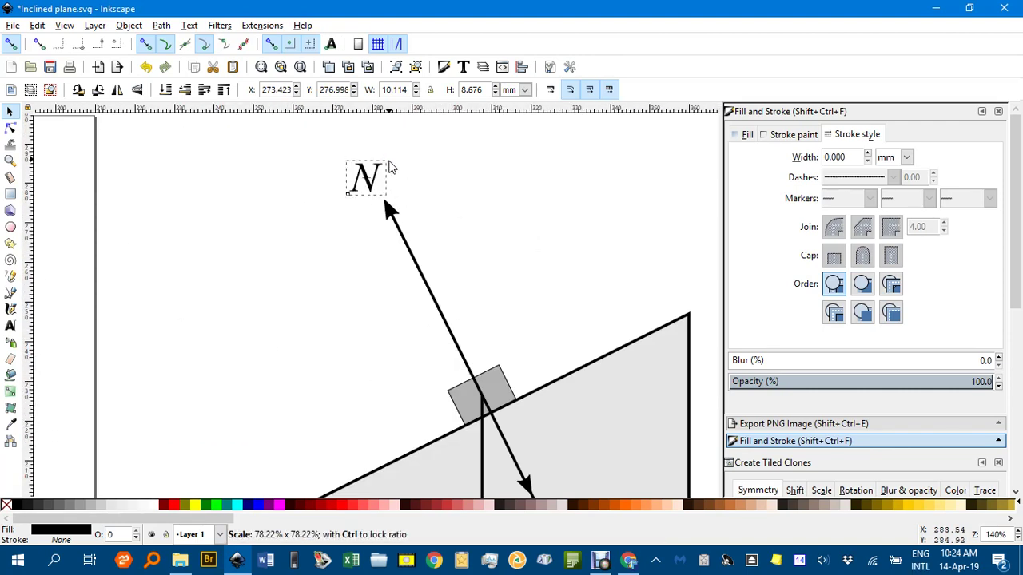
drag(392, 168, 381, 180)
click(415, 176)
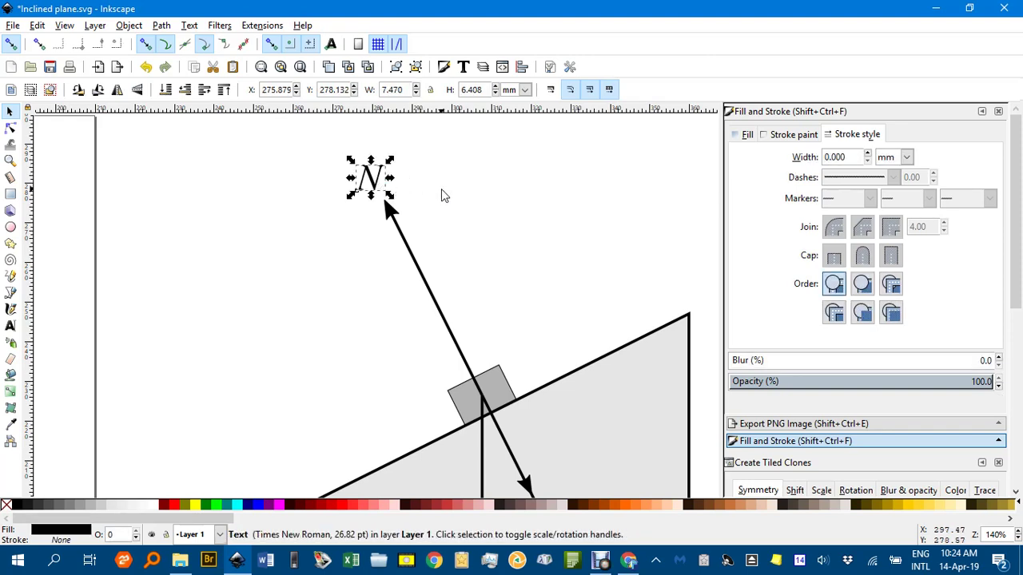
Paste a copy of the N label and retype it as 'mg sinθ' using Unicode 03b8.
scroll(444, 195, down, 2)
scroll(449, 231, down, 4)
scroll(450, 231, right, 1)
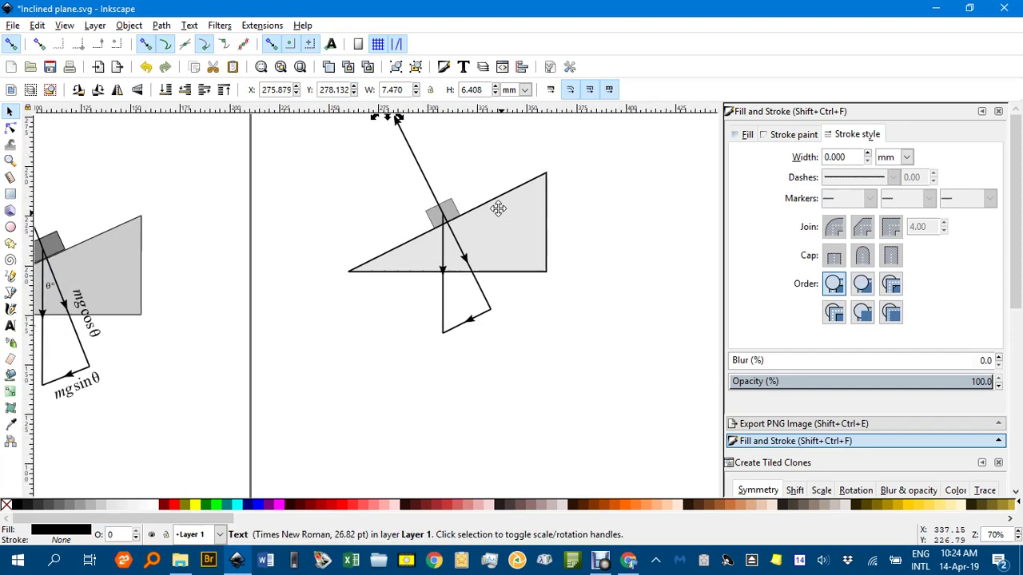
key(ctrl+v)
scroll(468, 296, up, 2)
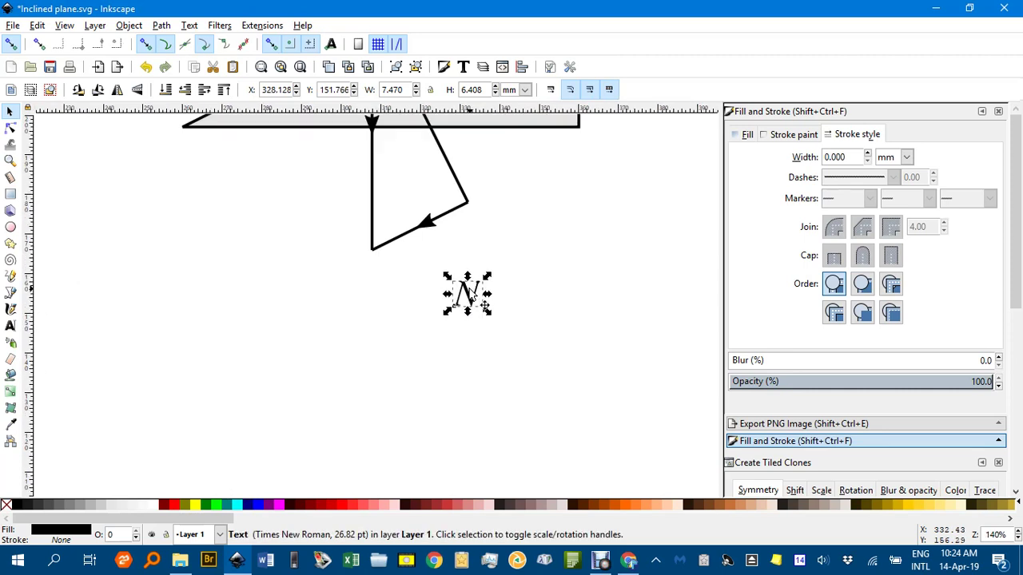
double_click(471, 297)
key(ctrl+a)
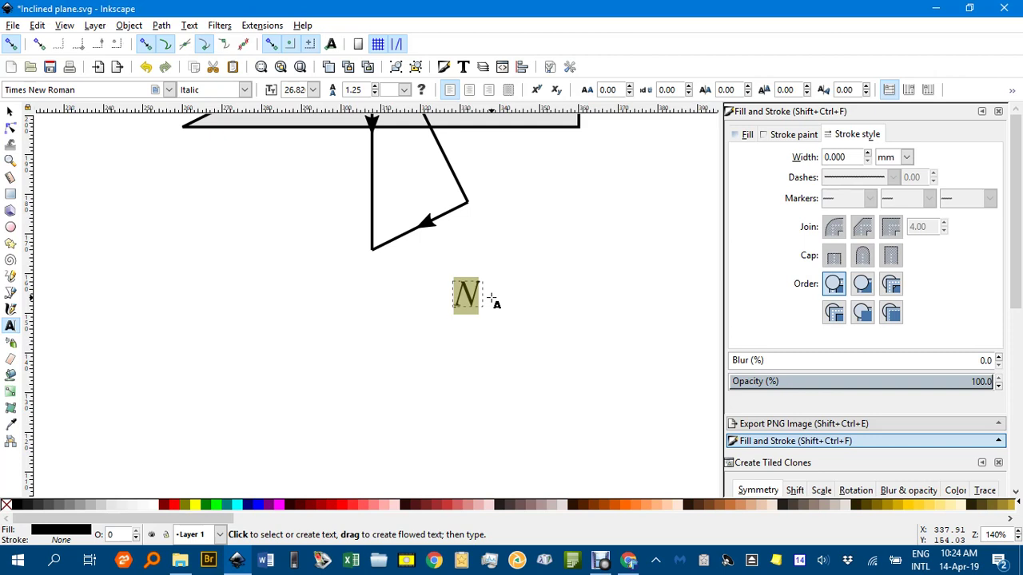
text(mg)
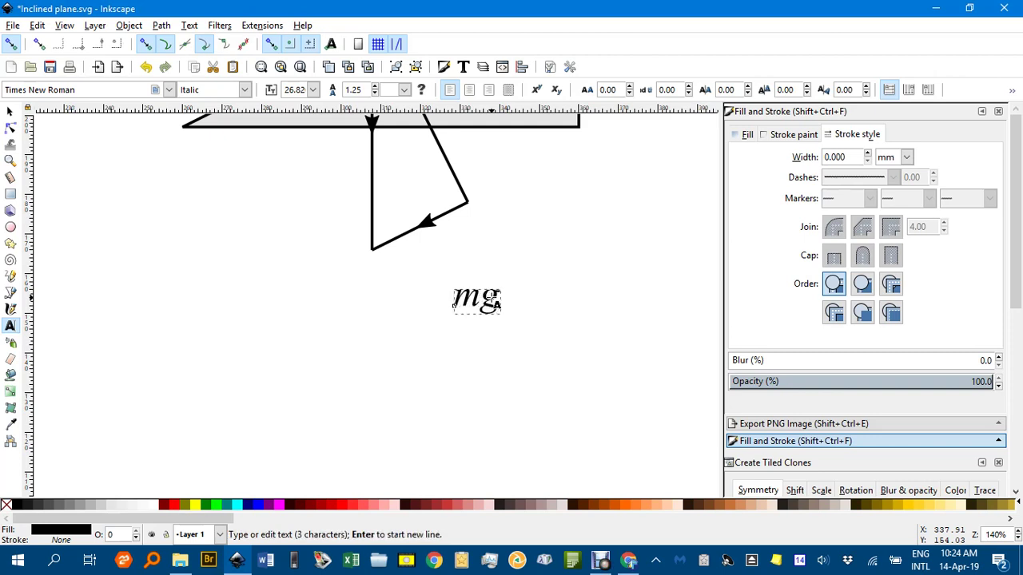
text( sin)
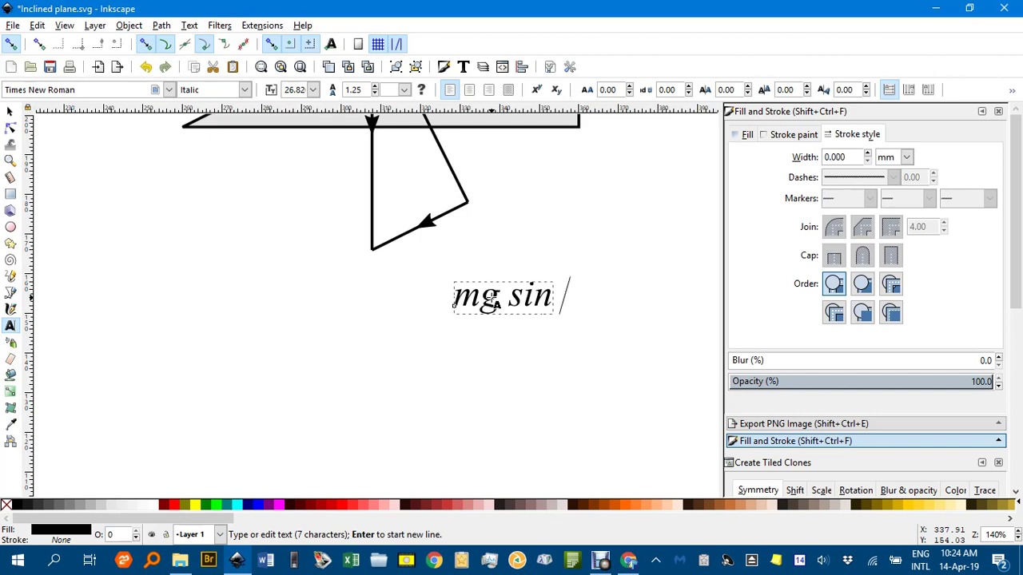
key(ctrl+u)
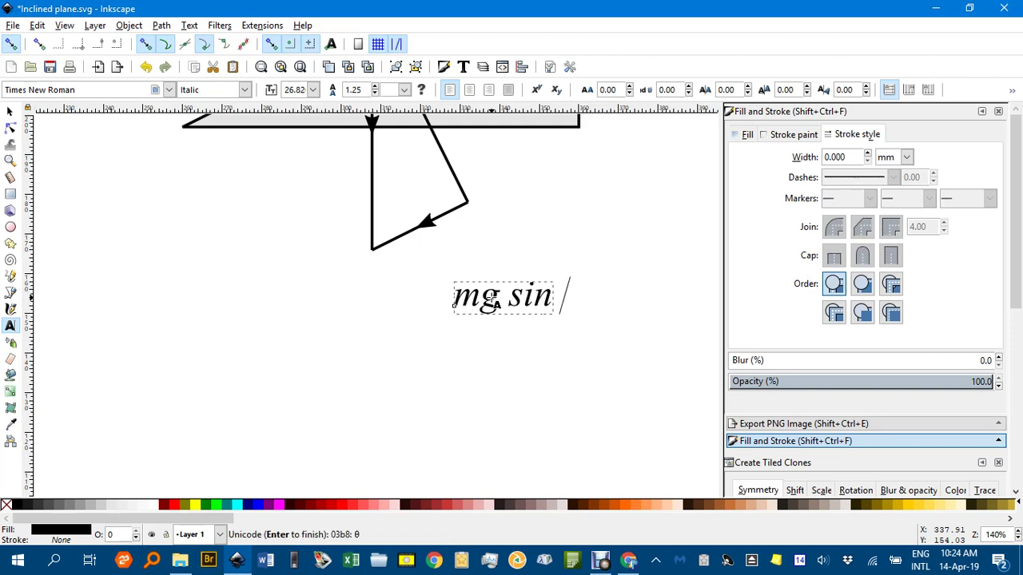
key(Return)
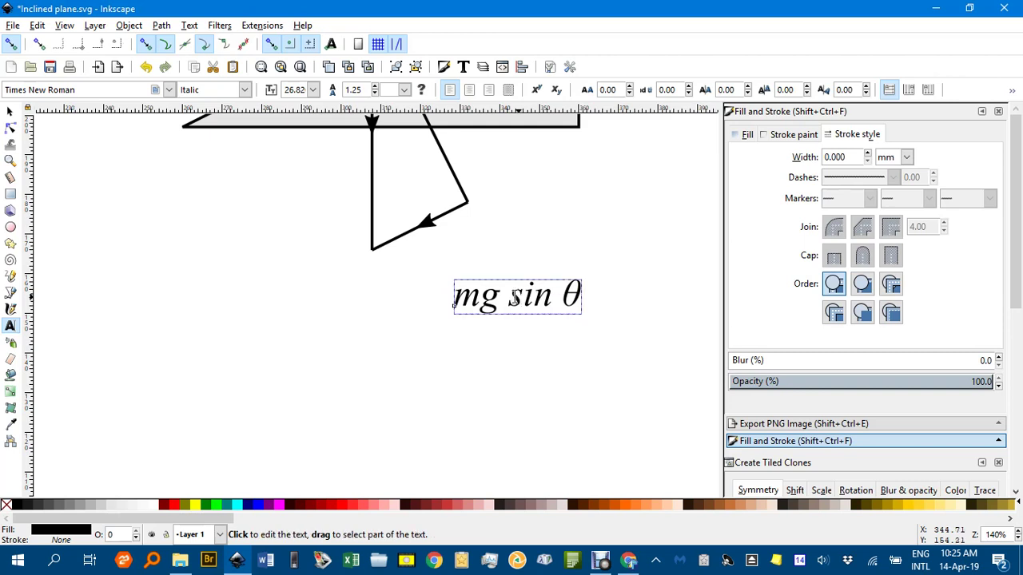
Make 'sin θ' upright and shrink both spaces to font size 9.999.
drag(508, 297, 590, 298)
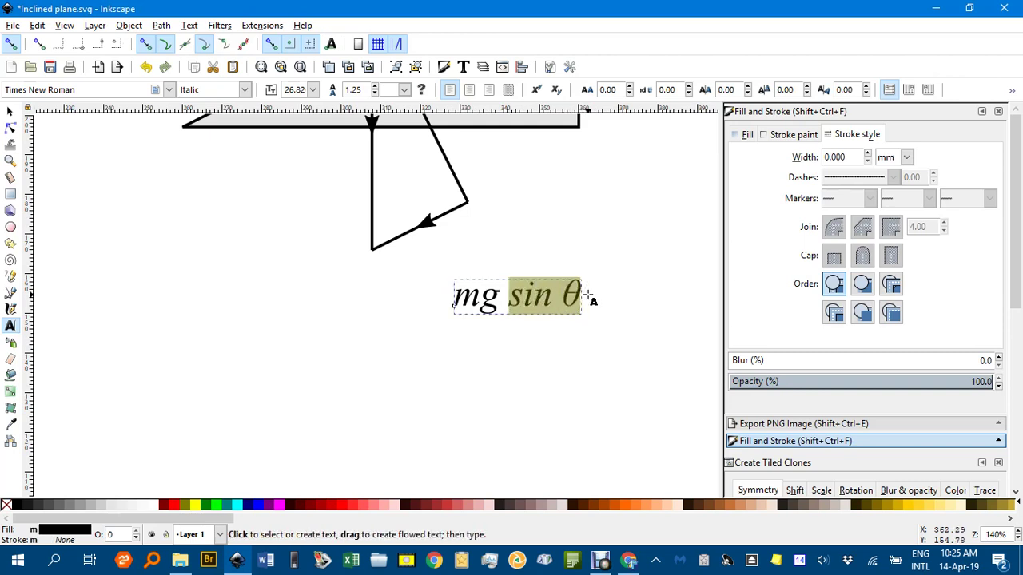
key(ctrl+i)
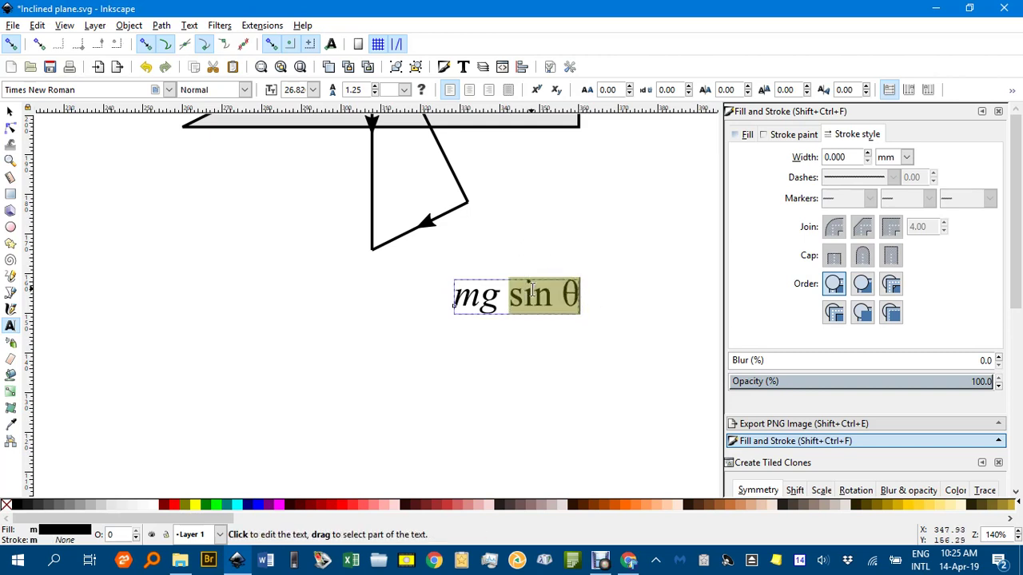
drag(501, 295, 509, 295)
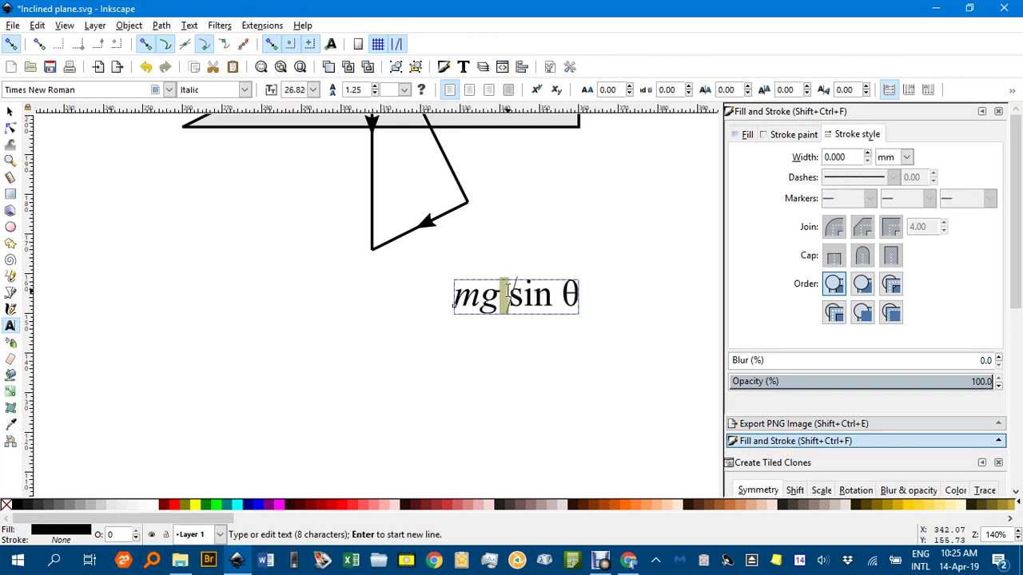
click(313, 89)
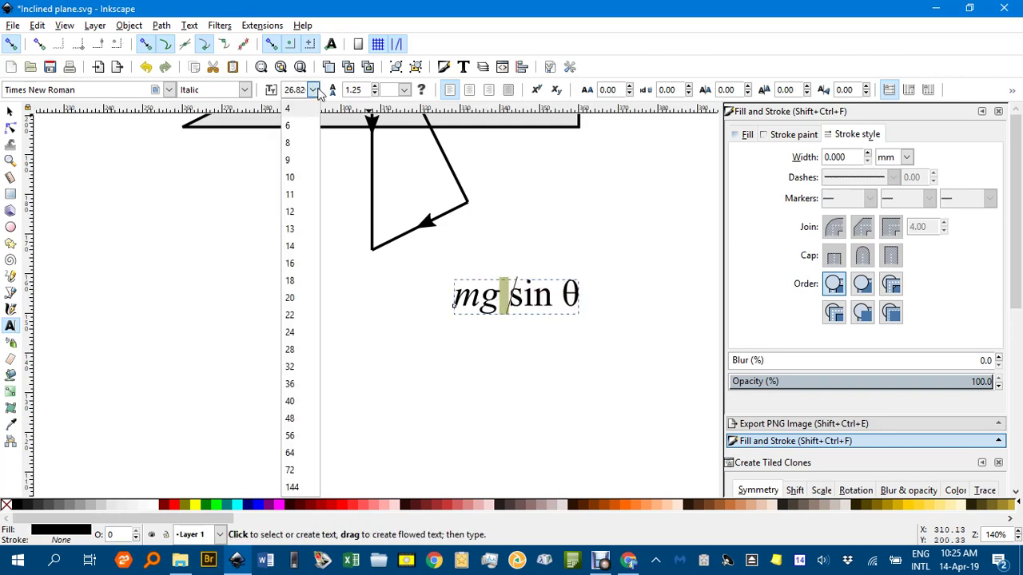
click(298, 174)
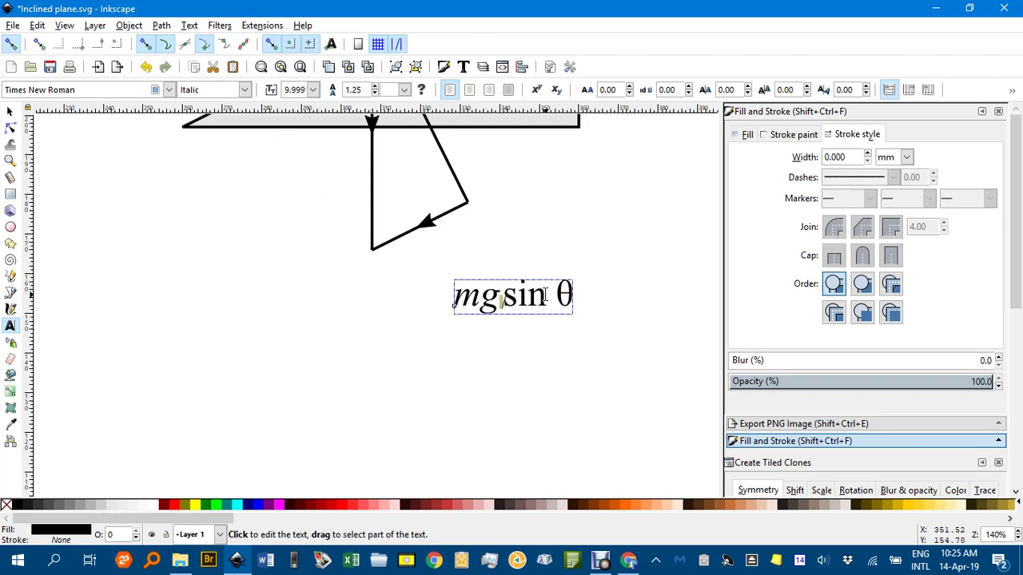
drag(547, 295, 554, 296)
click(313, 90)
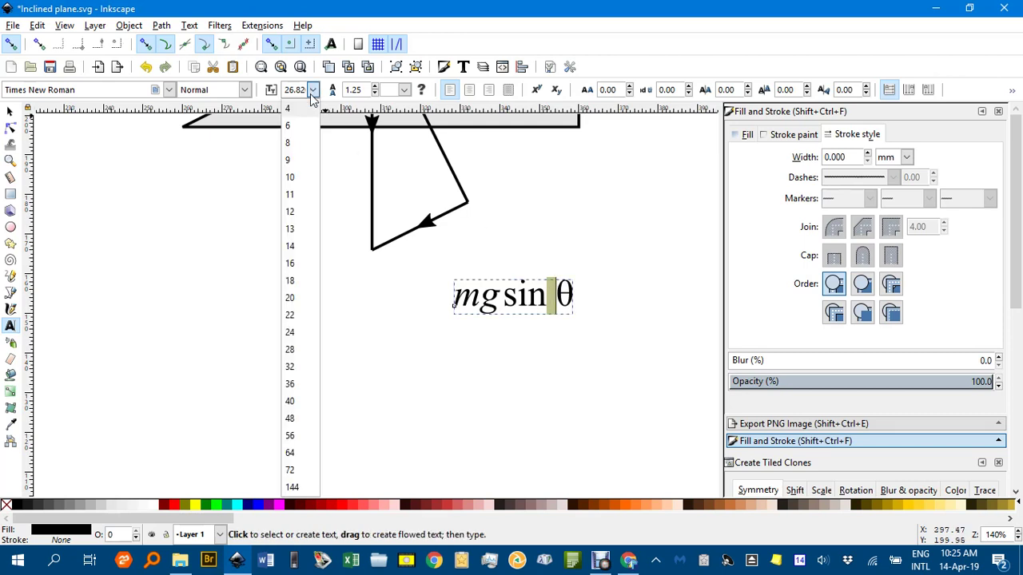
click(299, 176)
click(10, 111)
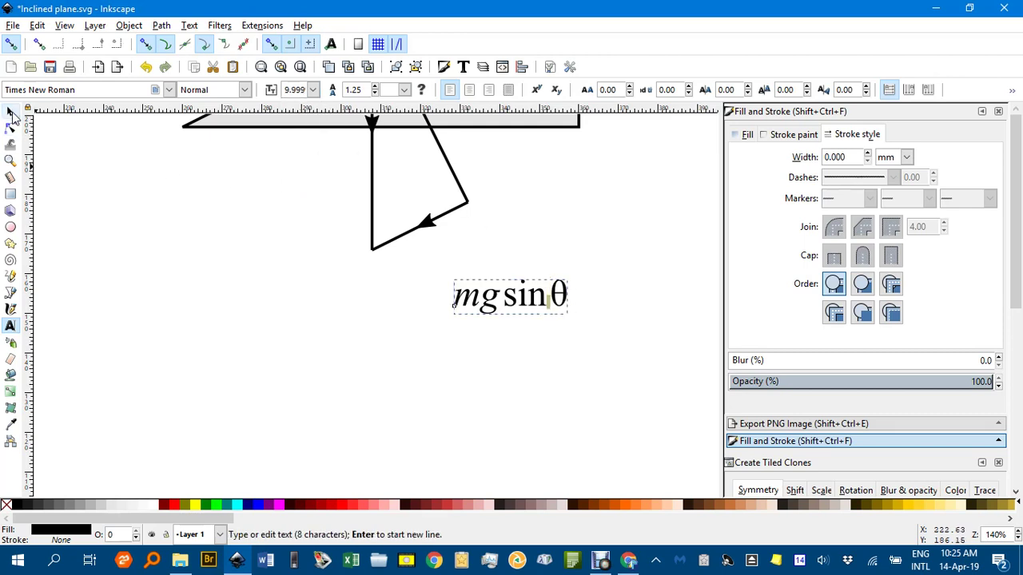
click(199, 188)
Place the mg sinθ label under the lower arrow, rotated about 25° counter-clockwise.
drag(505, 298, 438, 267)
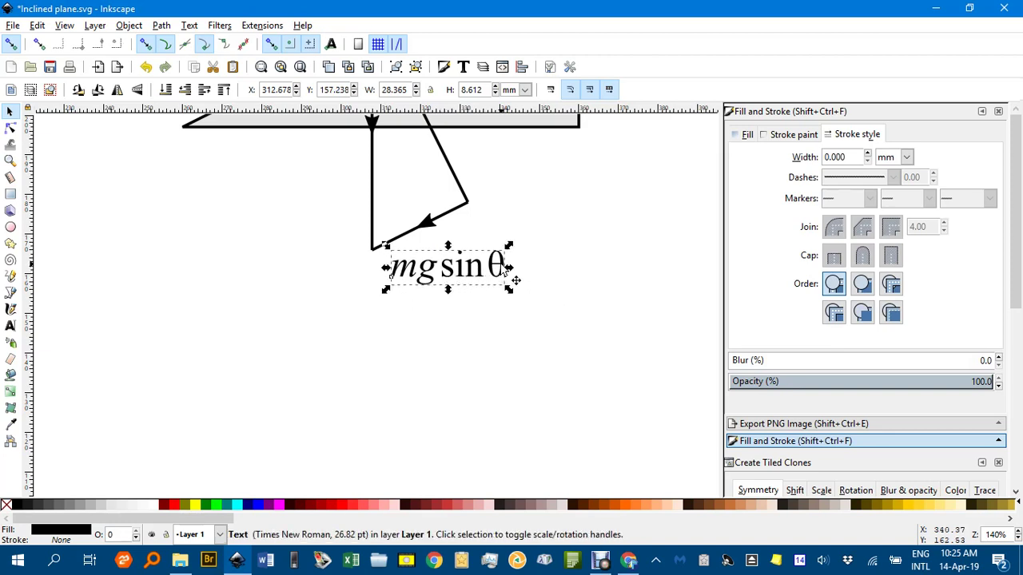
click(461, 274)
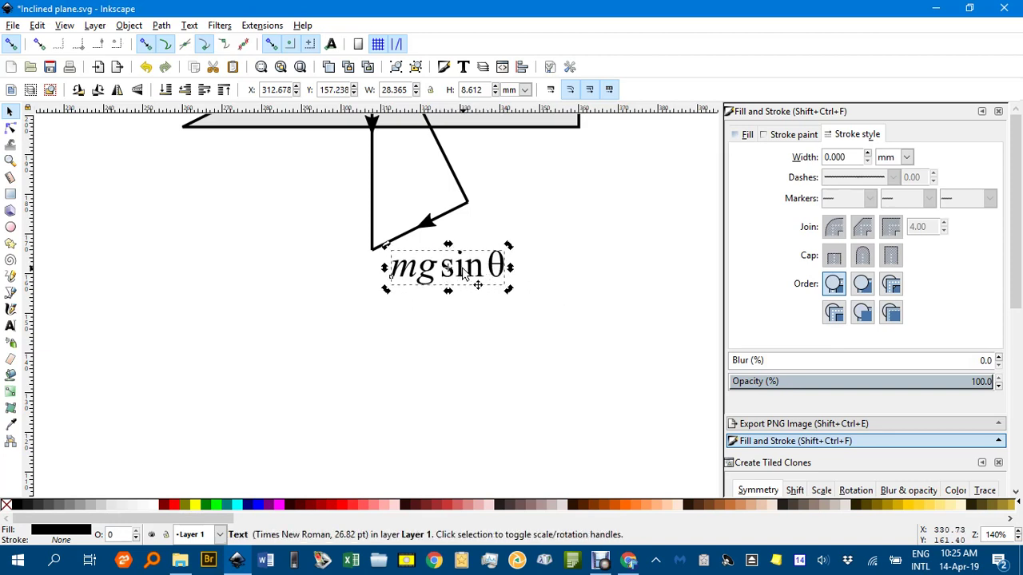
drag(510, 250, 517, 214)
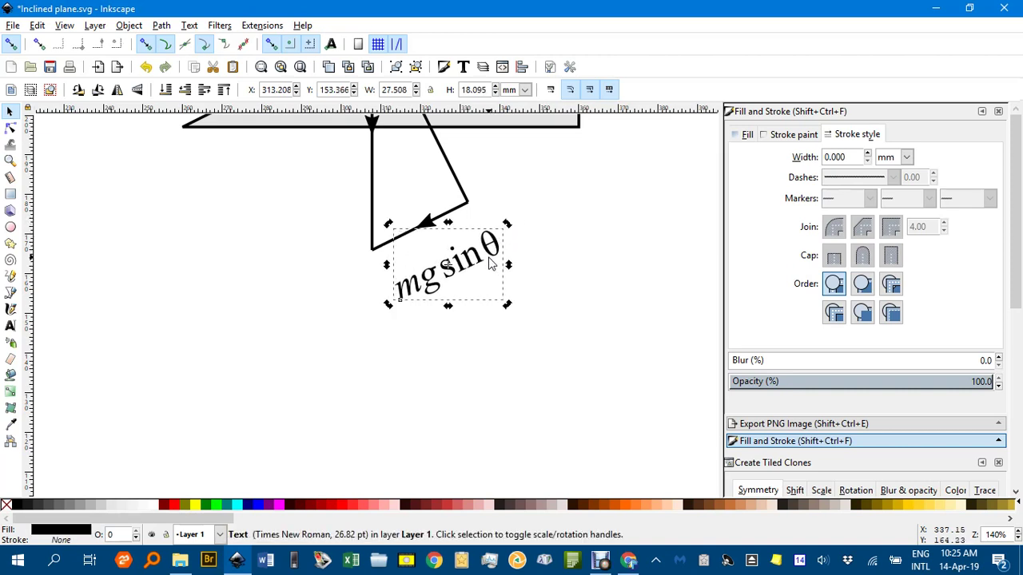
drag(490, 266, 483, 254)
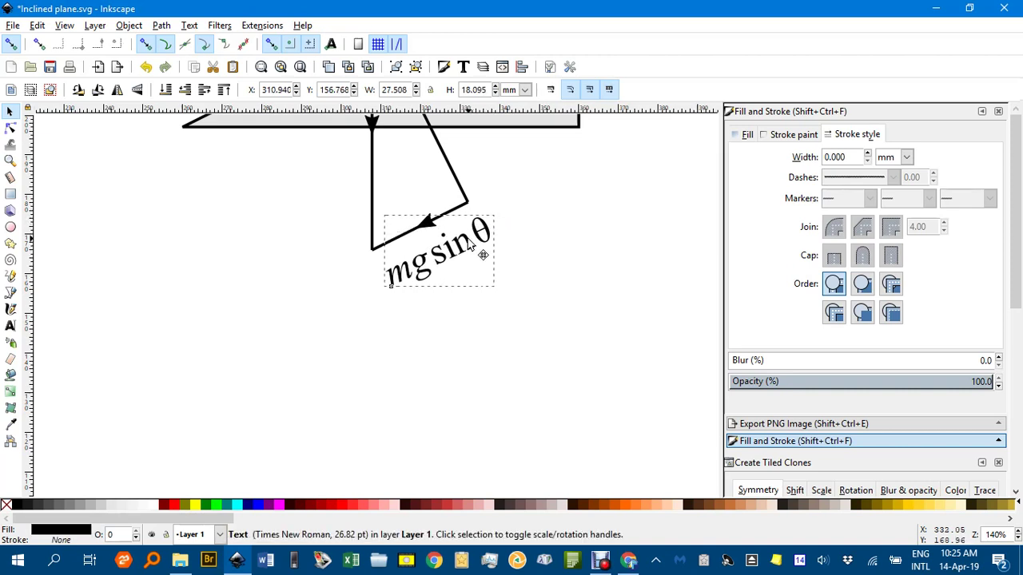
click(541, 239)
Reselect the mg sinθ label and copy it.
drag(594, 228, 599, 367)
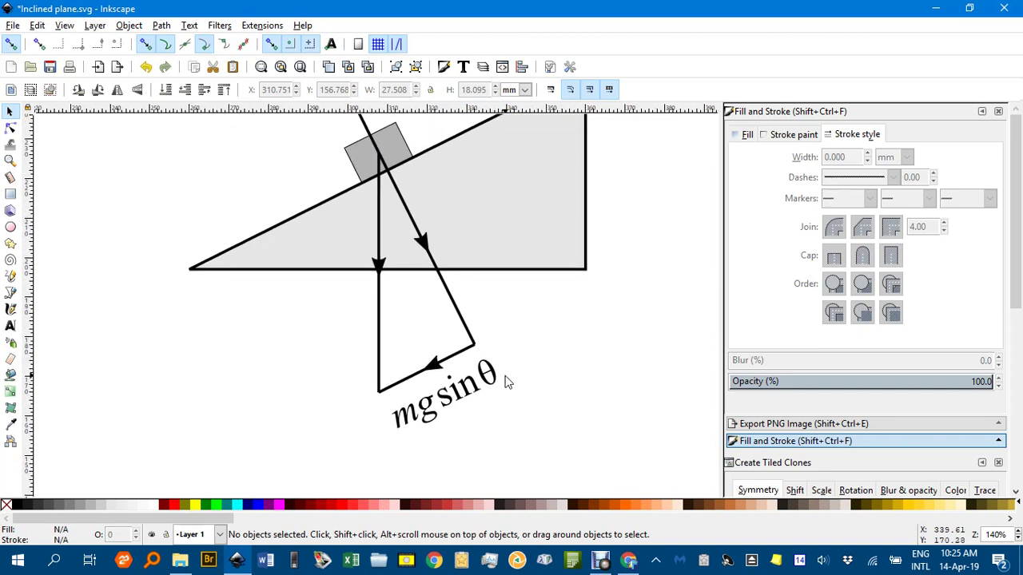
click(482, 385)
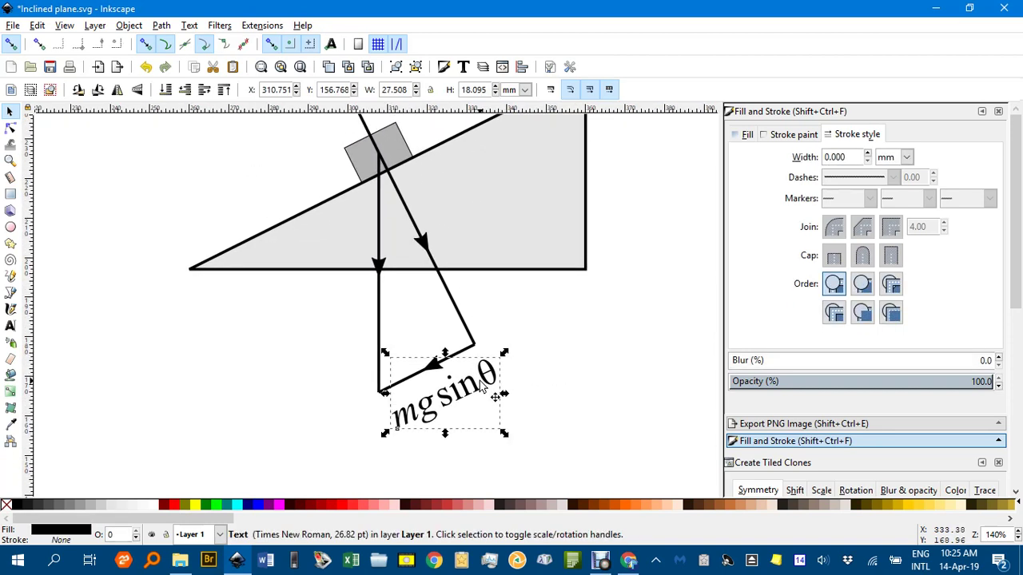
key(ctrl)
key(ctrl)
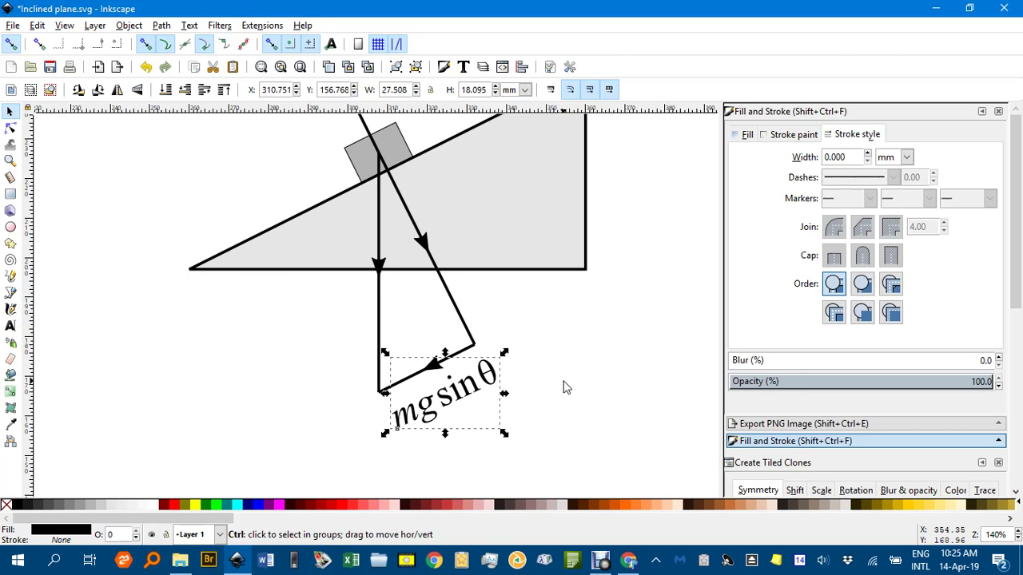
Paste the label copy and edit it to read 'mgcosθ'.
key(ctrl+v)
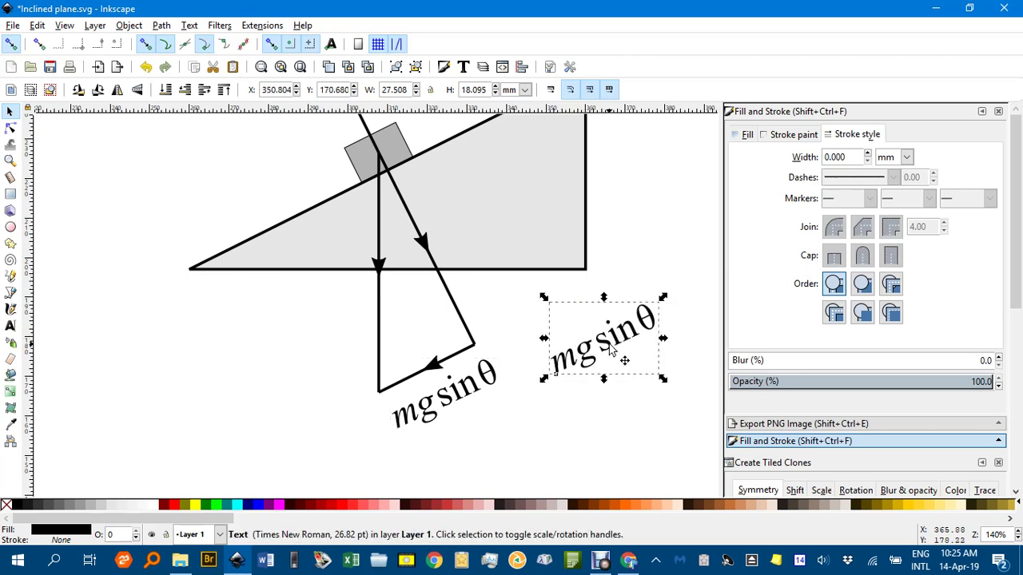
key(t)
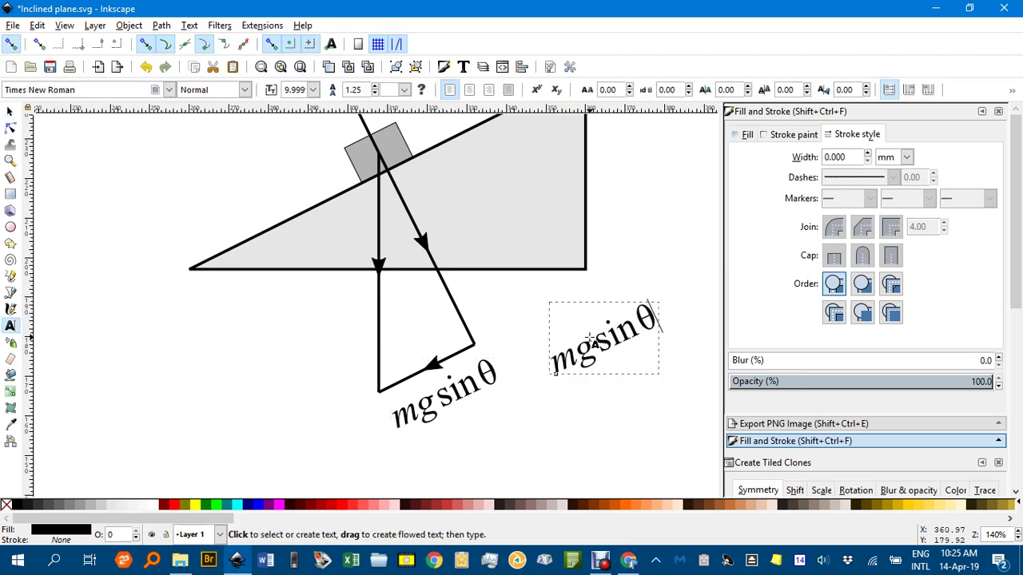
click(631, 340)
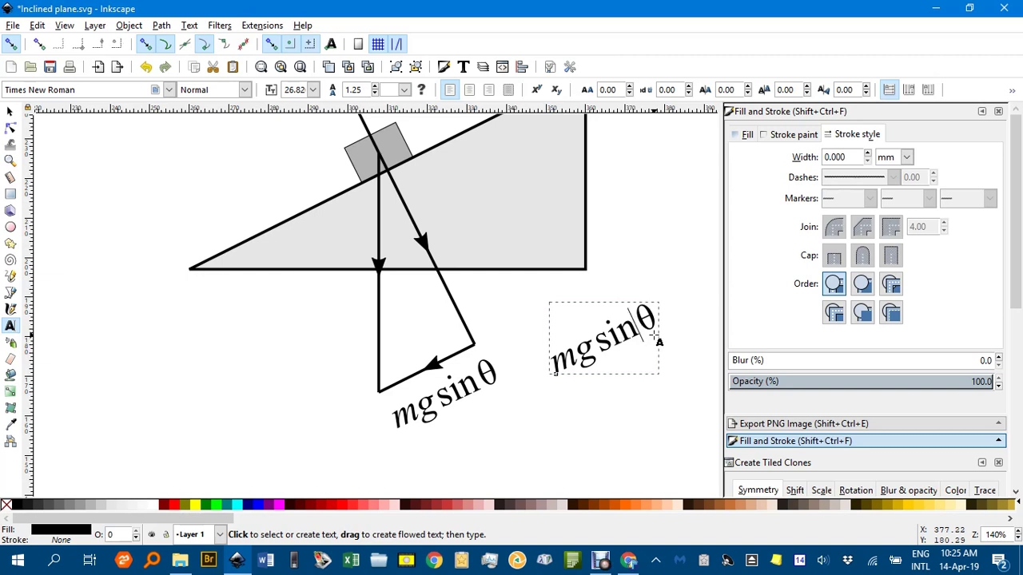
text(cos)
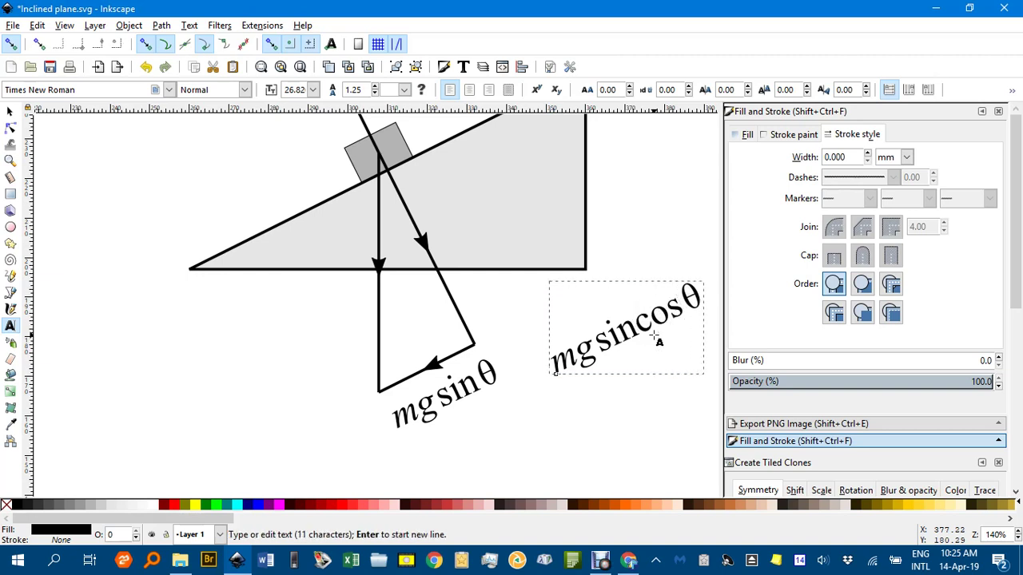
key(BackSpace)
key(BackSpace)
key(BackSpace)
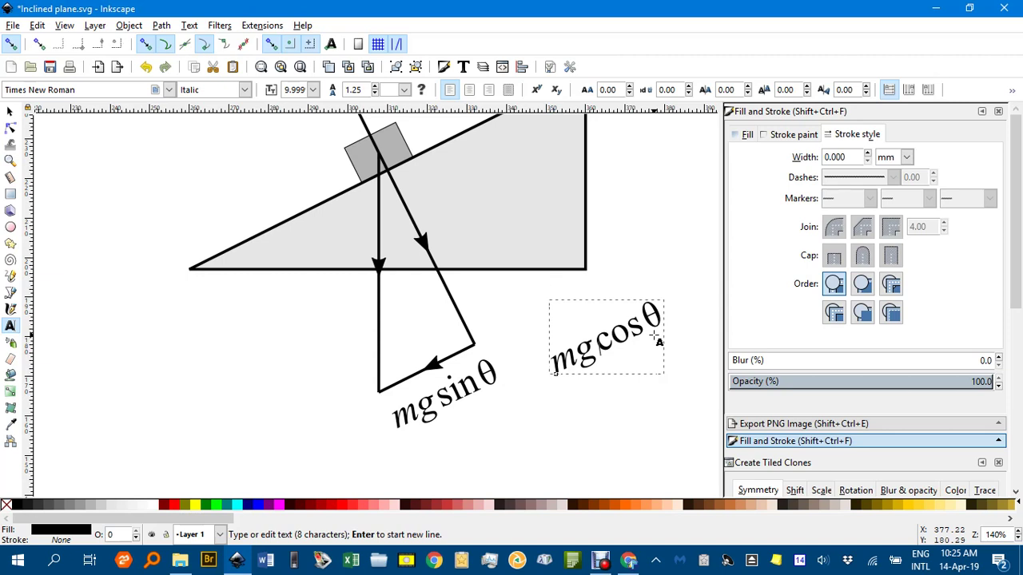
Move the mgcosθ label into the triangle, rotated along the long slanted arrow.
click(9, 111)
drag(578, 361, 480, 231)
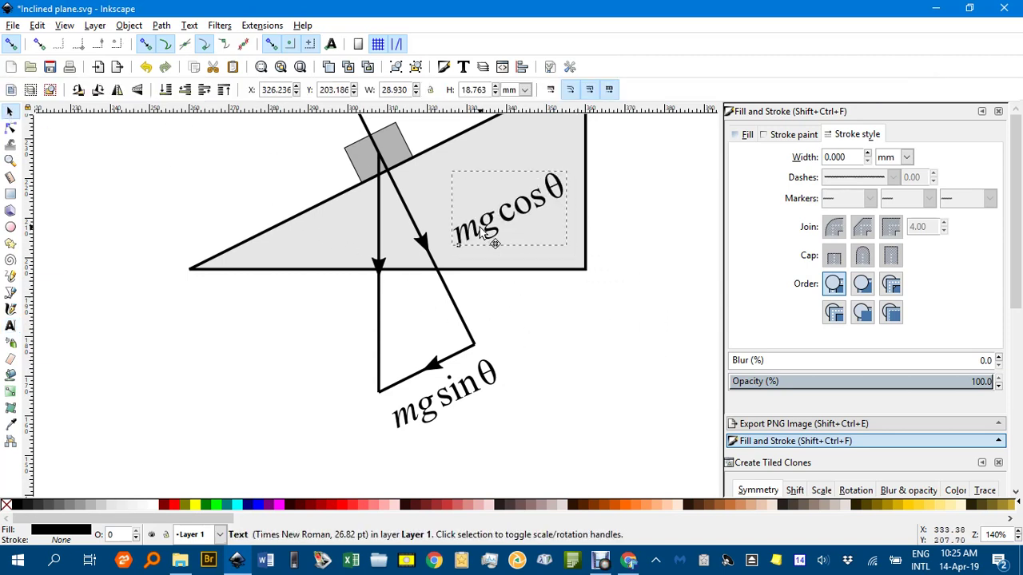
click(479, 232)
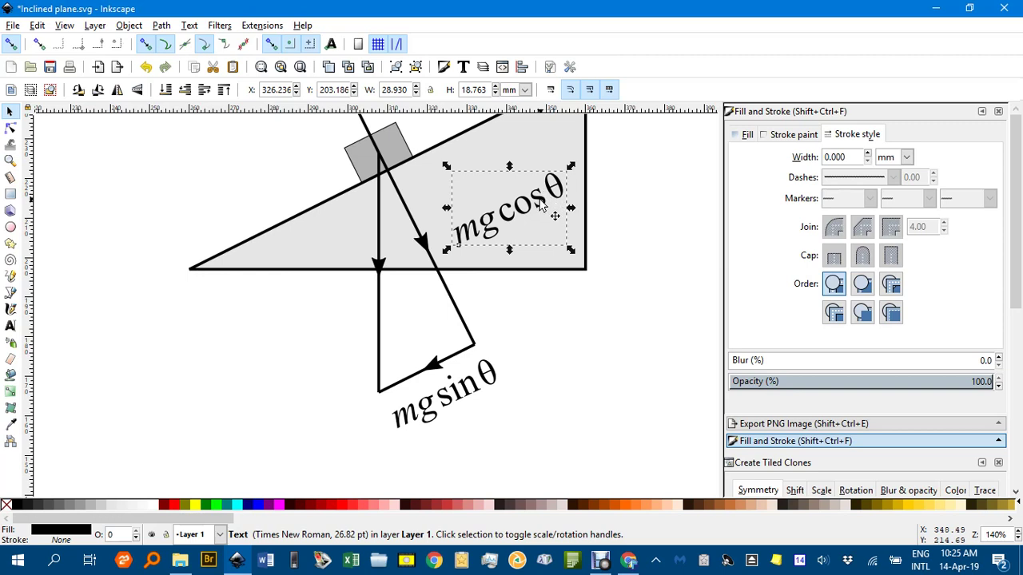
drag(566, 170, 511, 312)
click(511, 292)
click(576, 311)
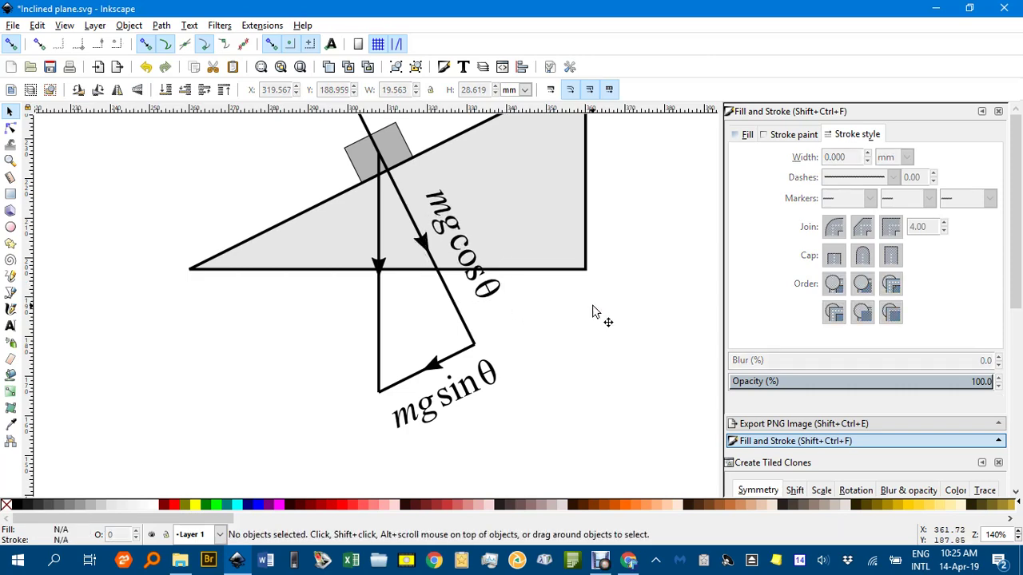
Duplicate the N label and edit the copy to read 'mg'.
ctrl+scroll(594, 312, down, 1)
ctrl+scroll(596, 311, down, 1)
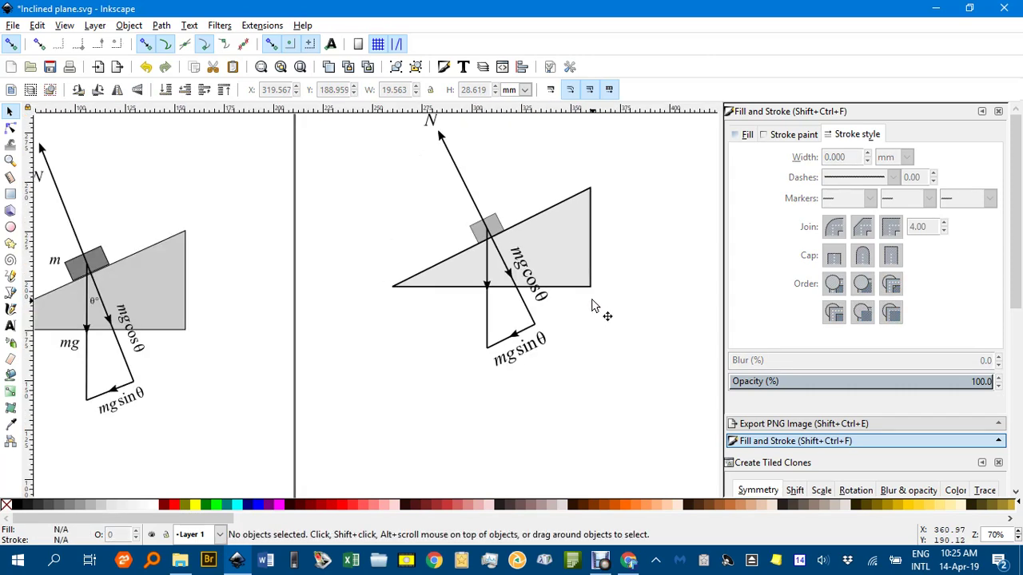
drag(476, 302, 557, 298)
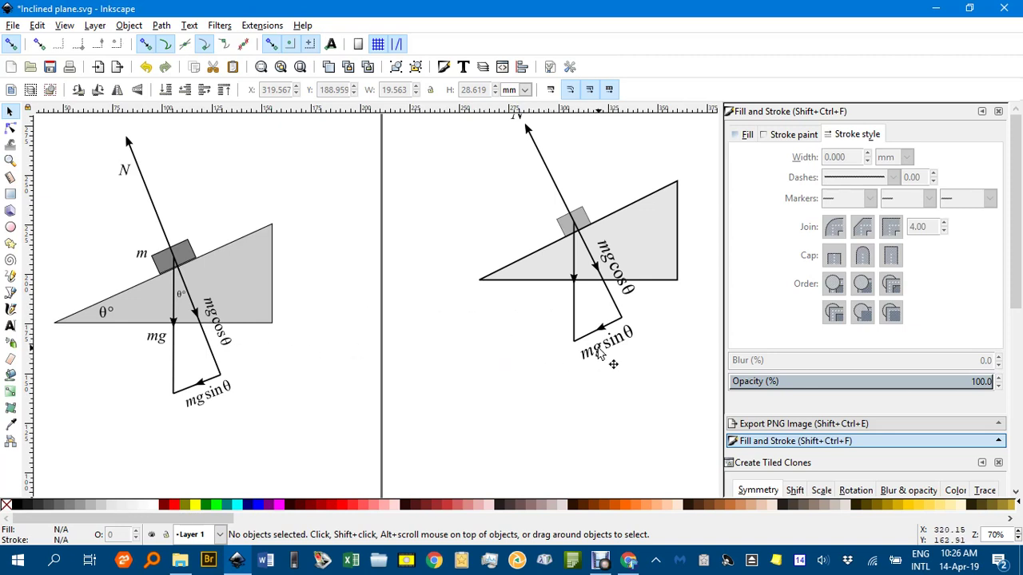
scroll(528, 242, up, 1)
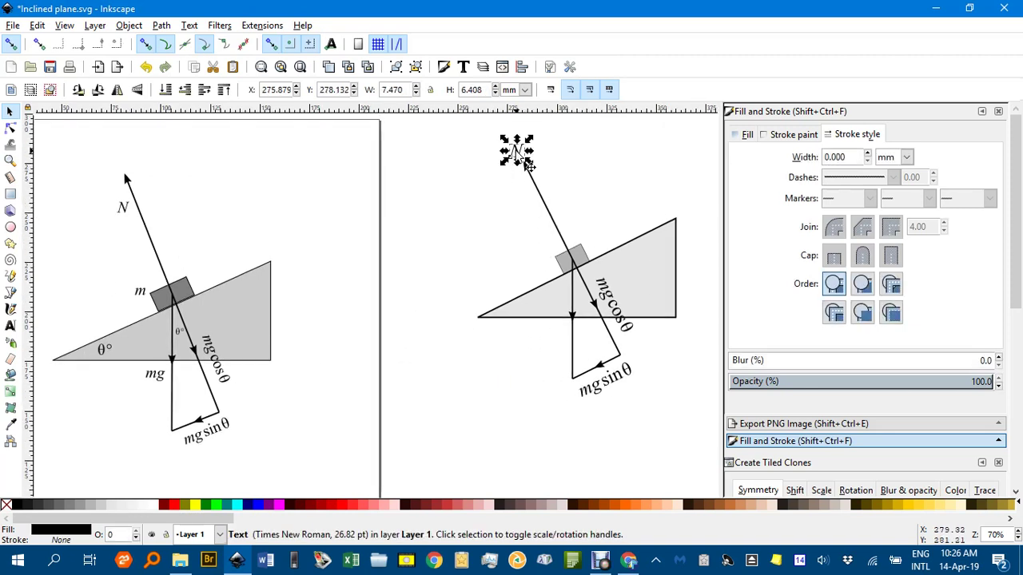
click(518, 153)
key(ctrl+x)
key(ctrl+v)
scroll(552, 364, up, 3)
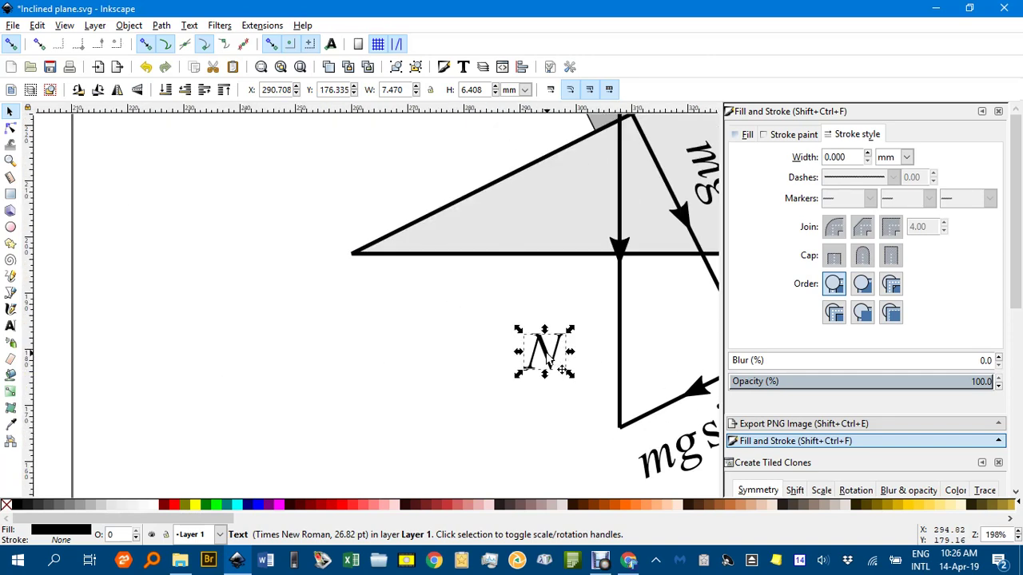
double_click(553, 352)
text(mg)
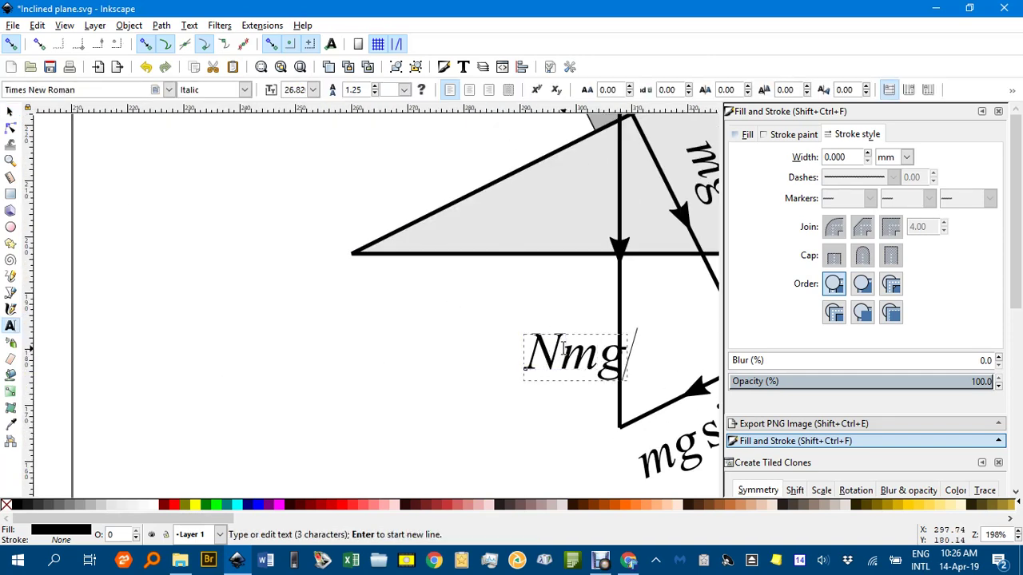
key(BackSpace)
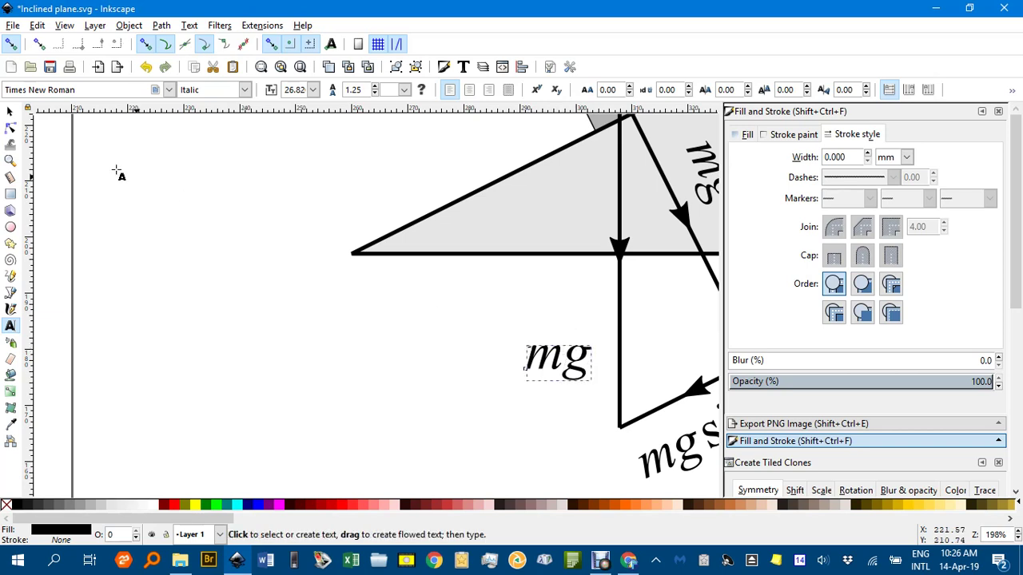
Move the mg label beside the vertical gravity arrow.
click(10, 113)
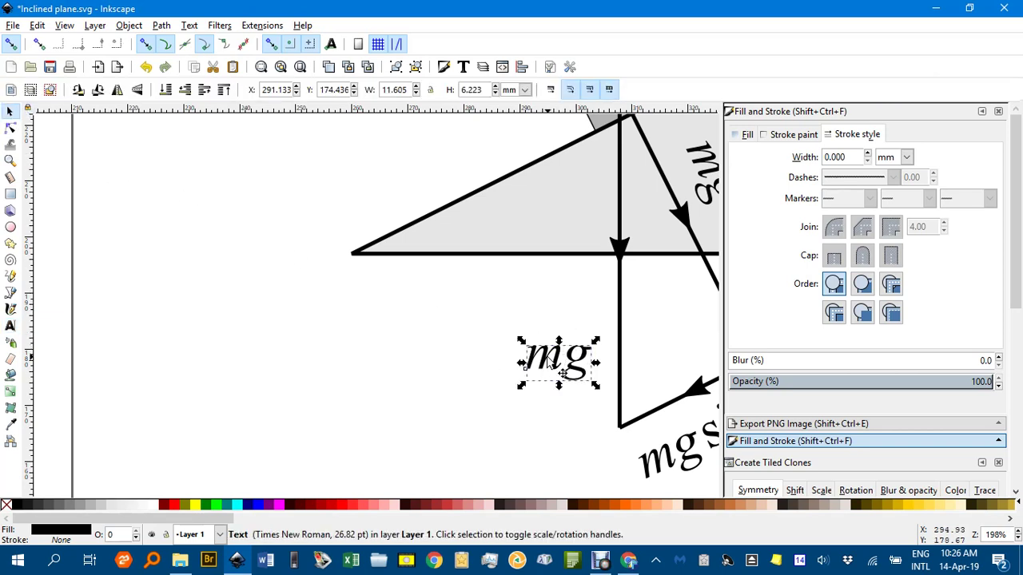
drag(553, 366, 571, 295)
scroll(504, 326, down, 2)
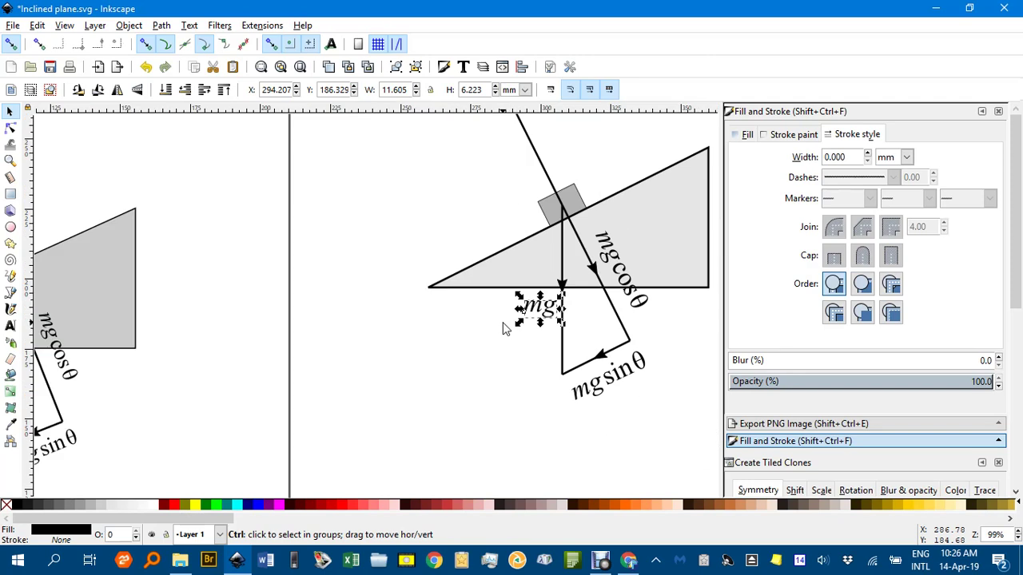
click(384, 228)
drag(447, 255, 427, 332)
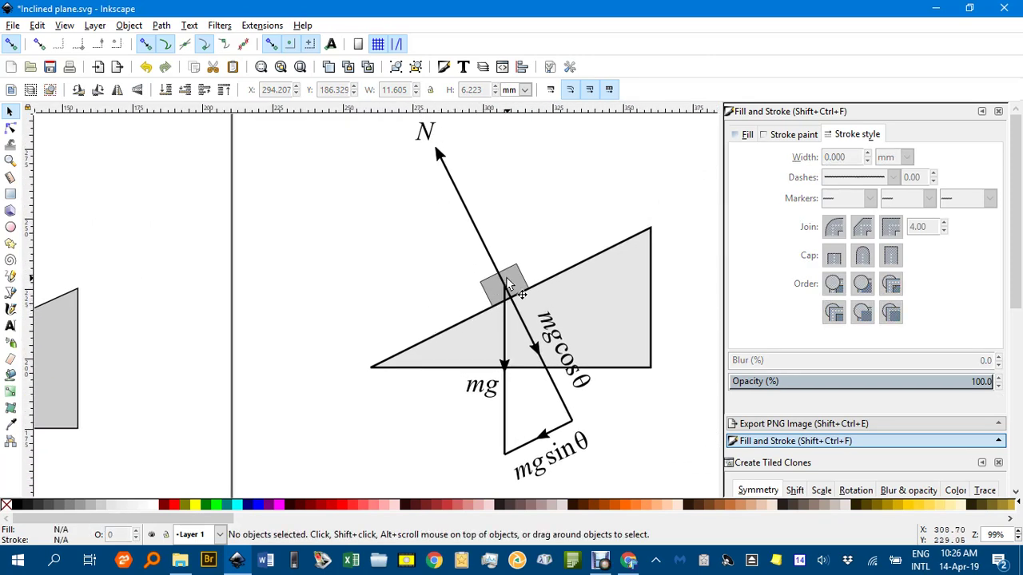
Delete the vertical mg, mgcosθ and N arrows.
scroll(559, 278, right, 2)
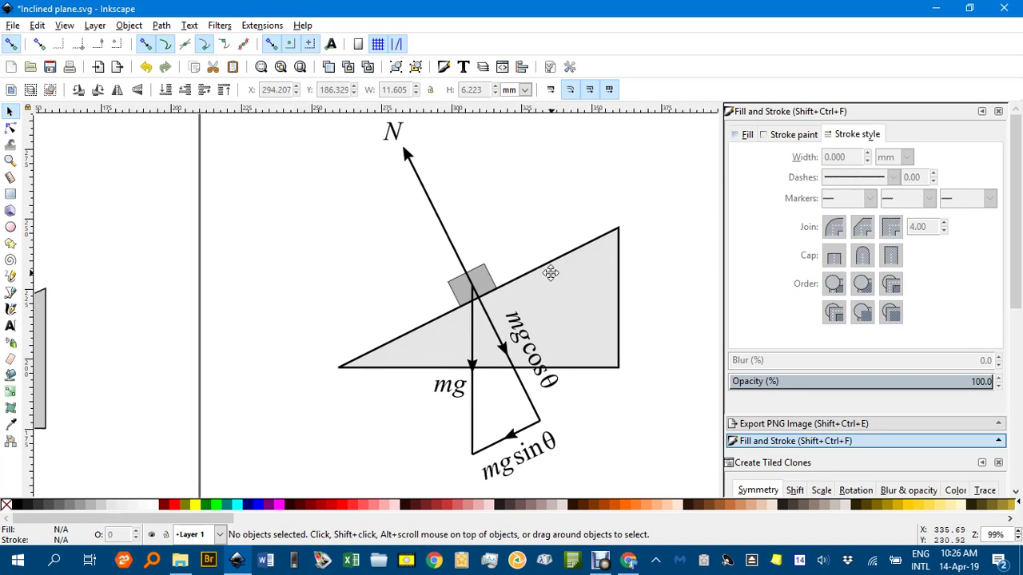
click(470, 357)
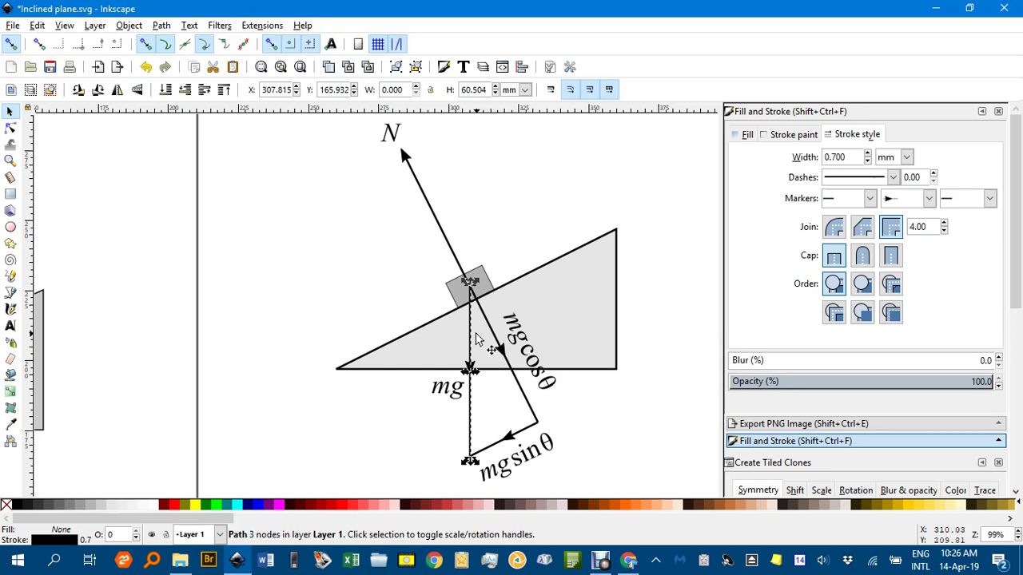
key(Delete)
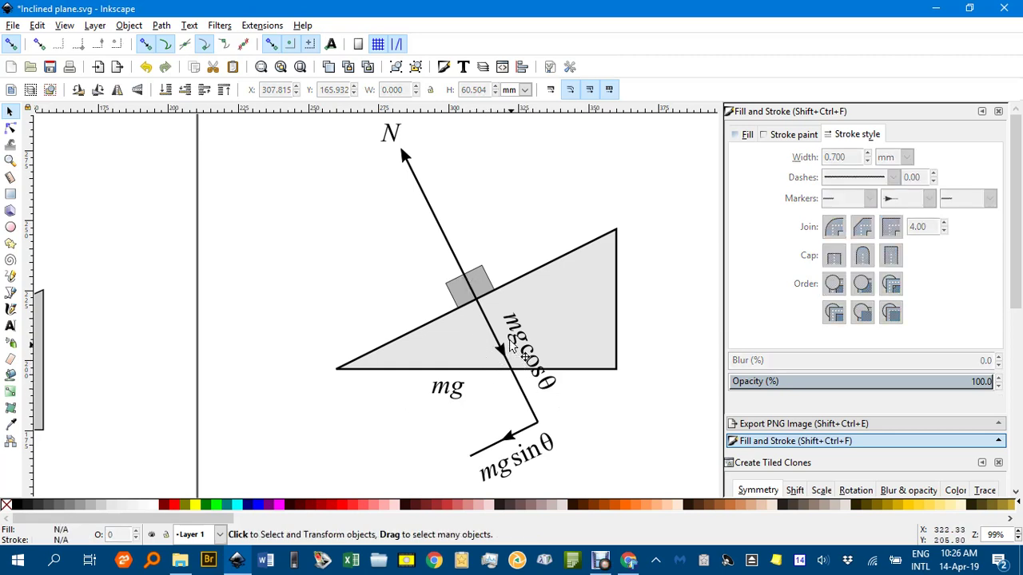
click(505, 364)
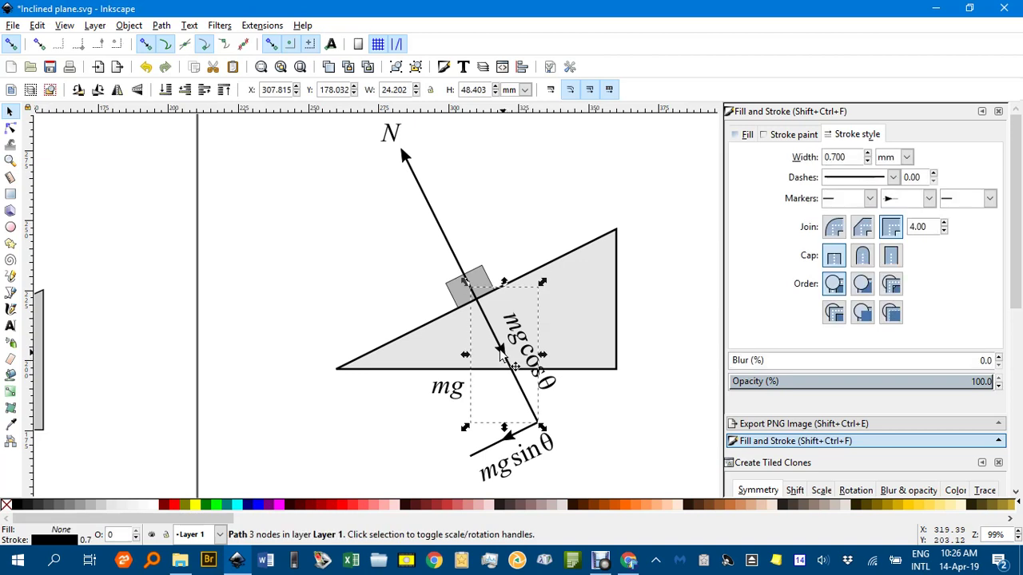
shift+click(452, 243)
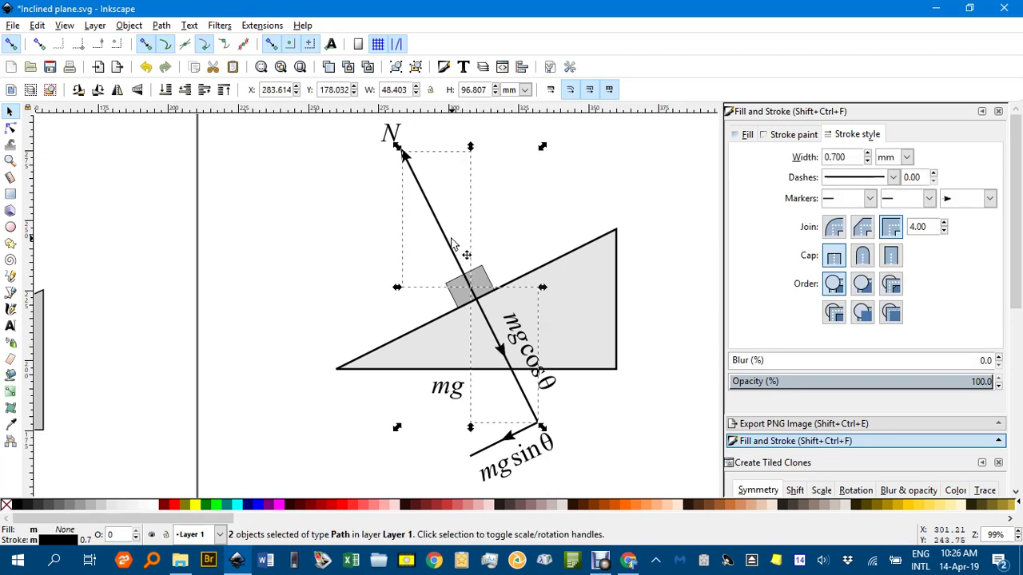
key(Delete)
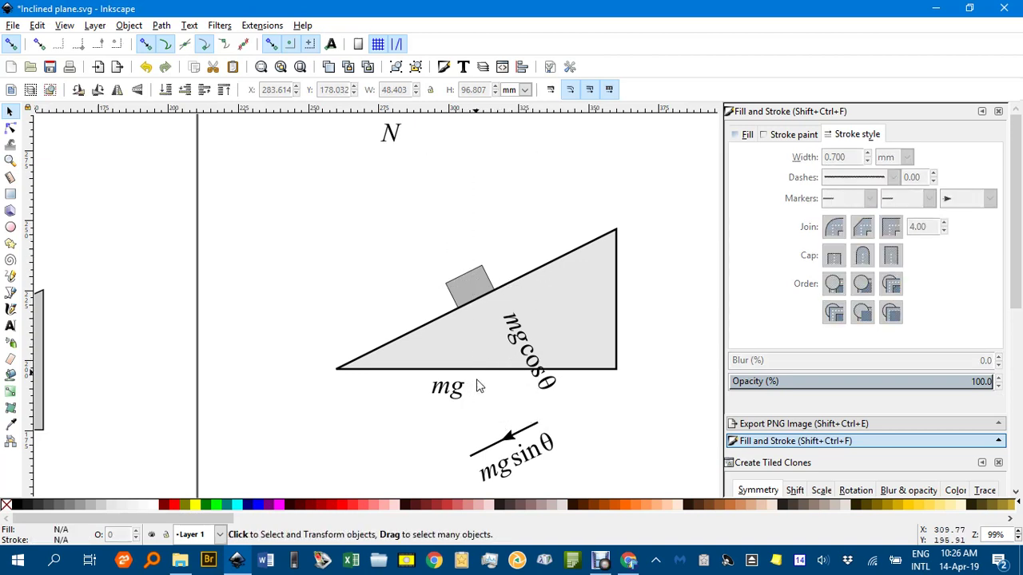
With snapping off, place the mgsinθ arrow on the incline surface left of the block.
mouse_move(508, 435)
mouse_down()
mouse_move(411, 302)
mouse_move(419, 307)
mouse_up()
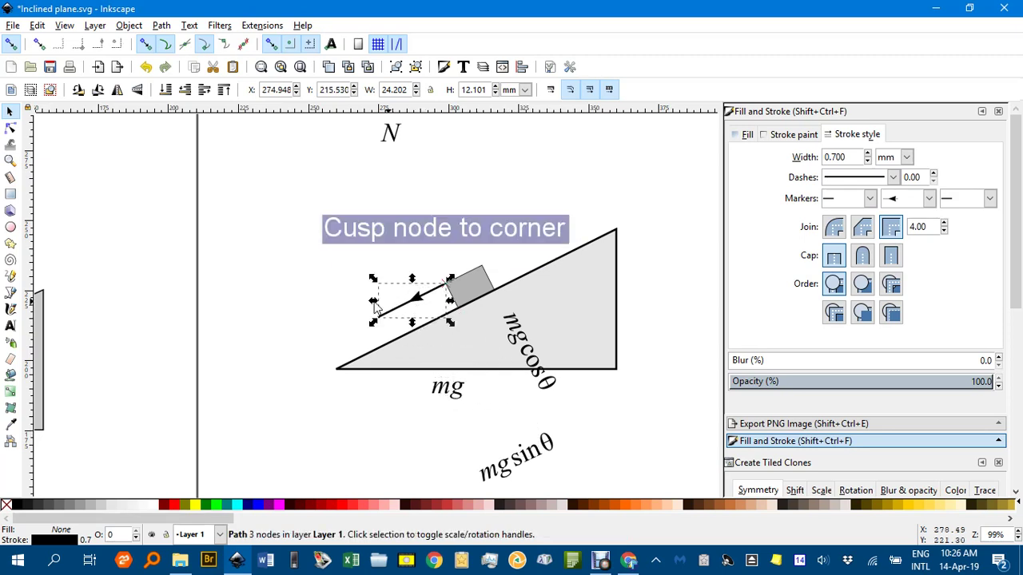
click(313, 290)
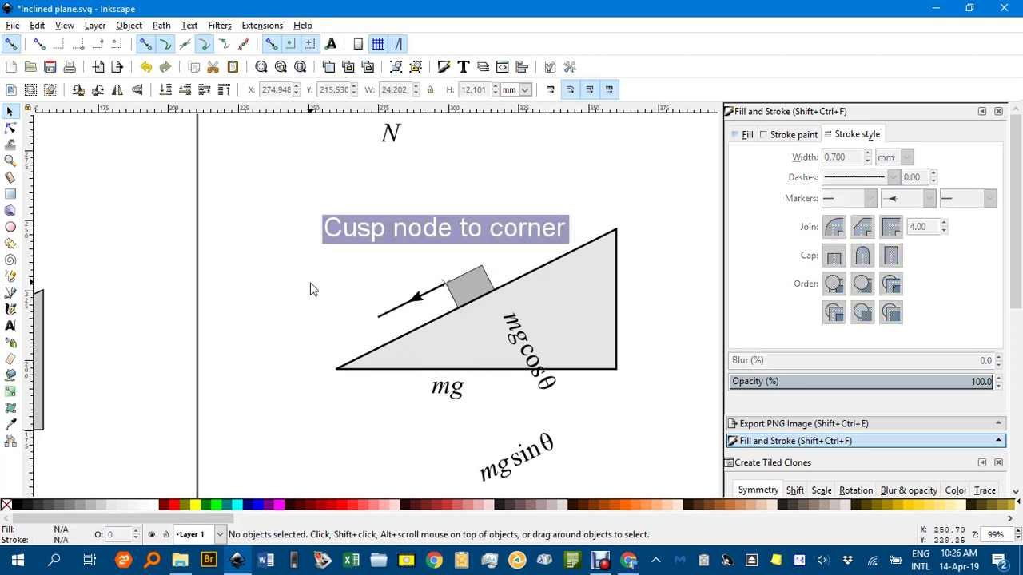
click(13, 45)
drag(411, 308, 416, 320)
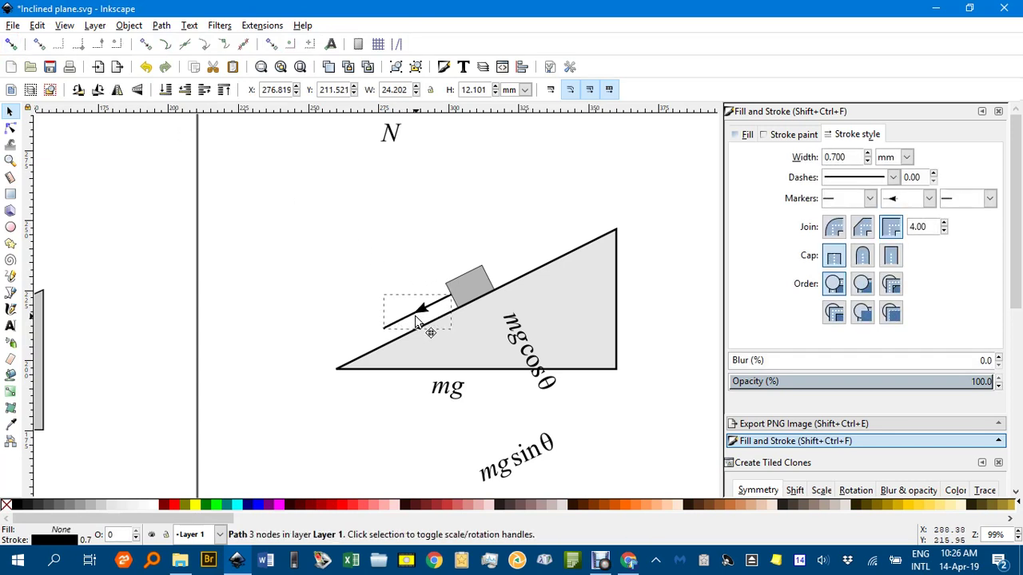
click(365, 238)
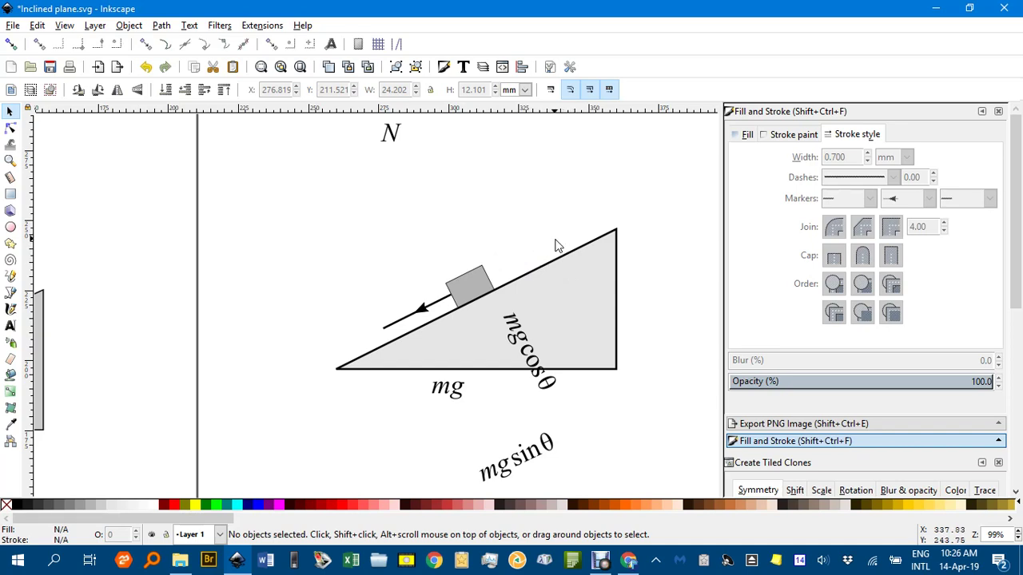
scroll(331, 320, left, 10)
scroll(331, 319, down, 3)
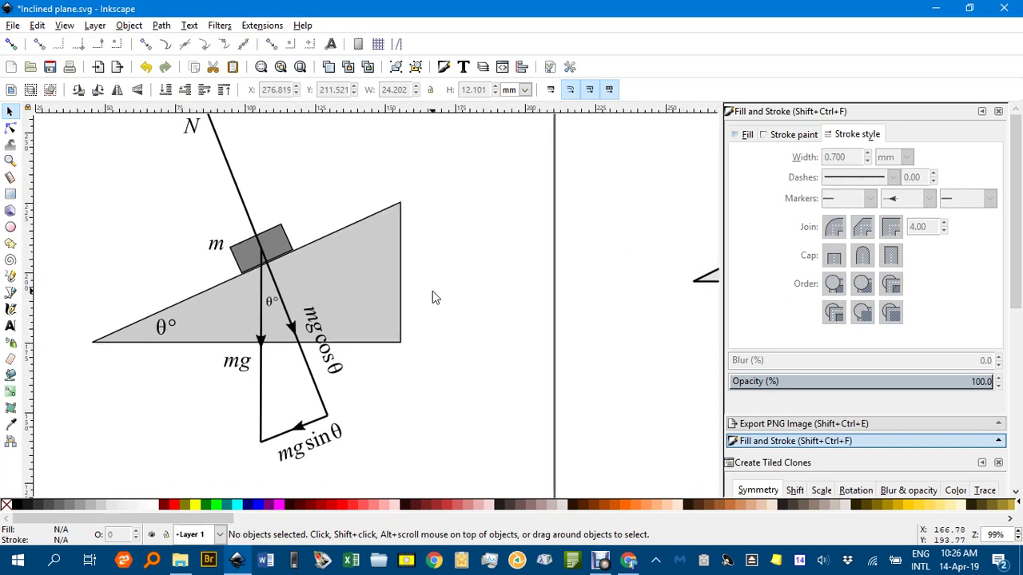
mouse_move(433, 298)
mouse_down()
mouse_move(500, 343)
mouse_move(526, 325)
mouse_up()
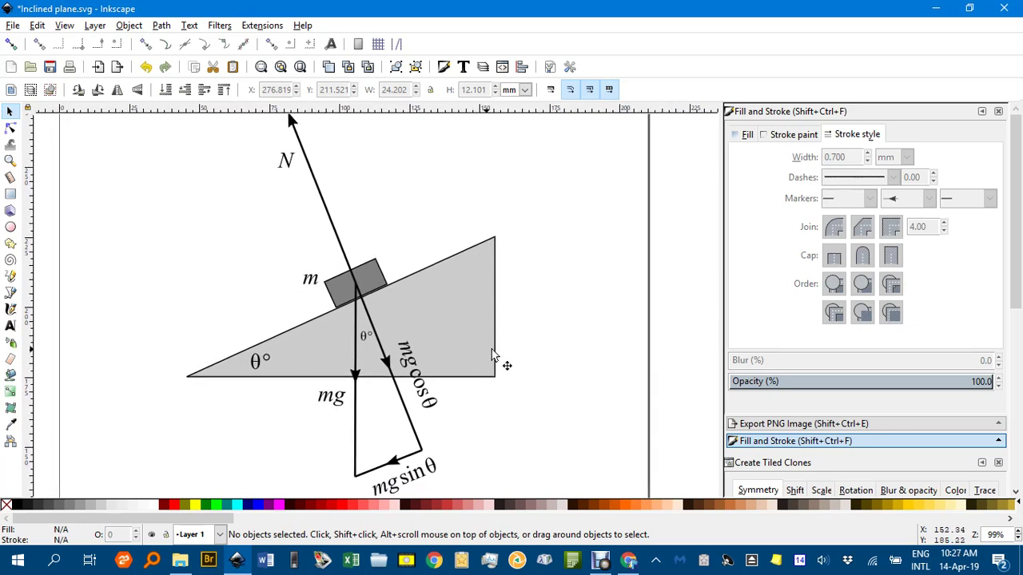